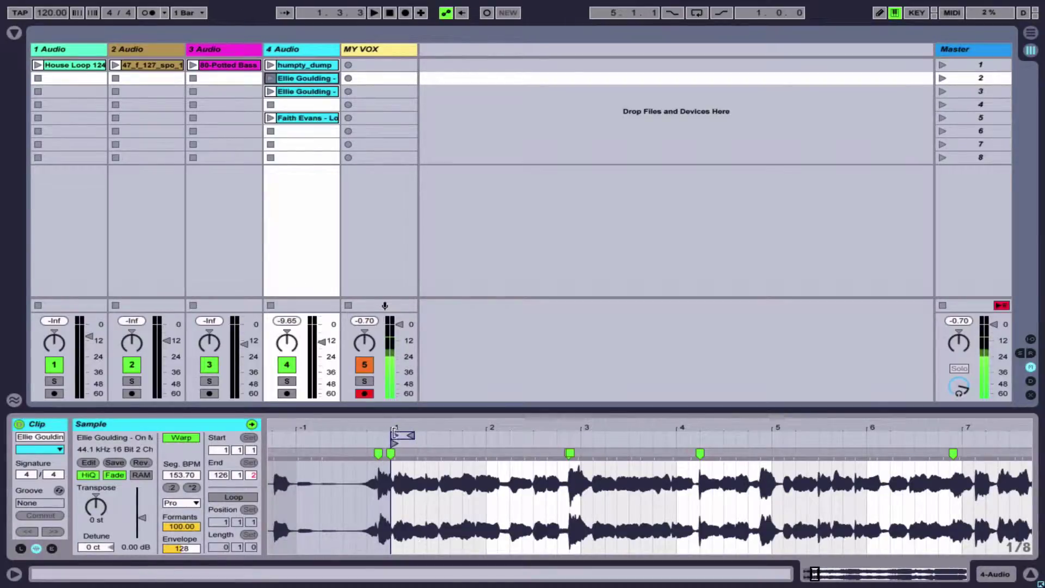
- Loop the first beat of the Ellie Goulding clip, from 1.1.1 to 1.2.1, with a length of 0.1.0
drag(392, 425, 620, 471)
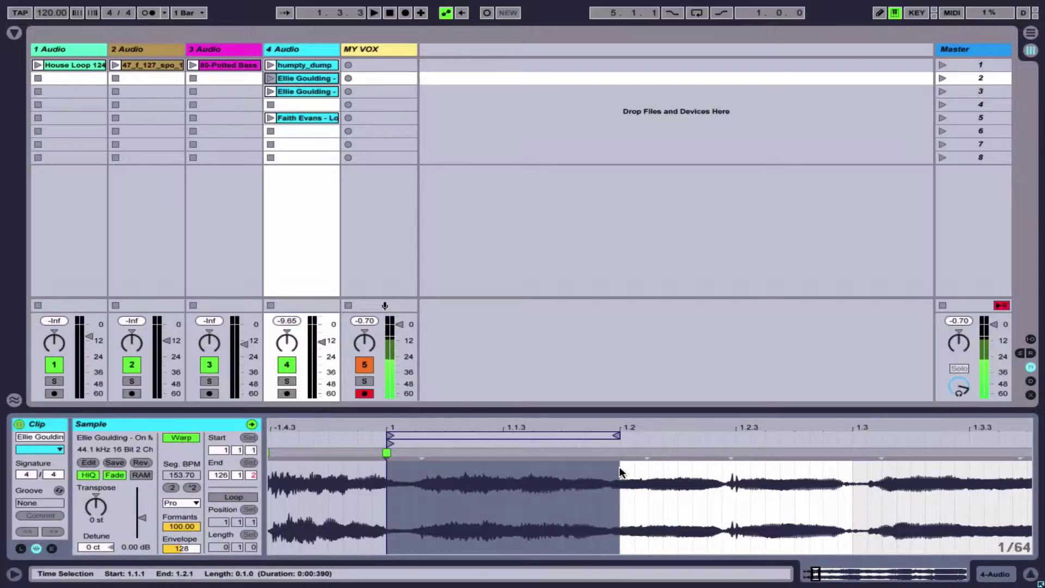
key(ctrl+l)
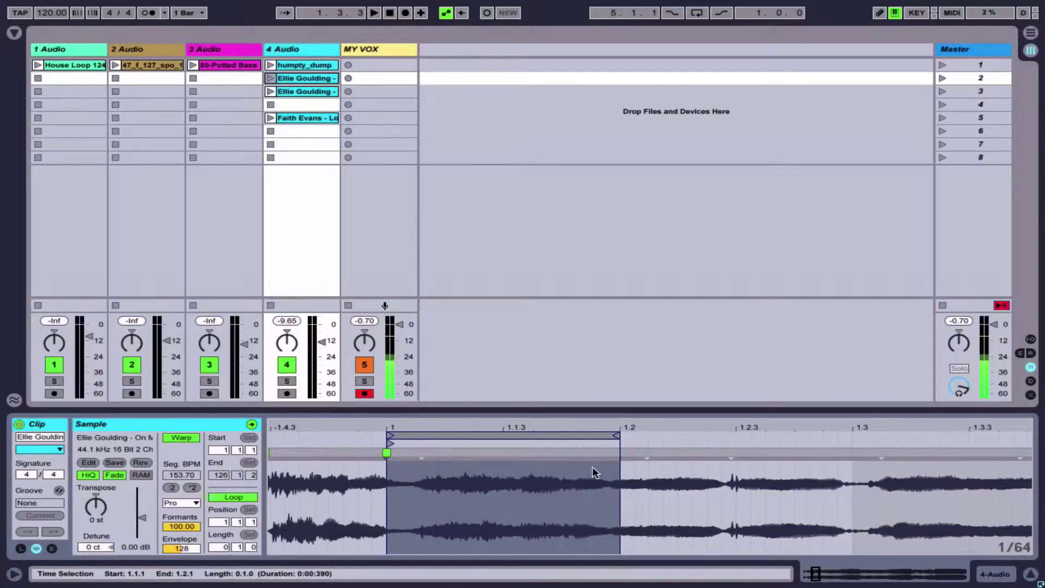
click(239, 547)
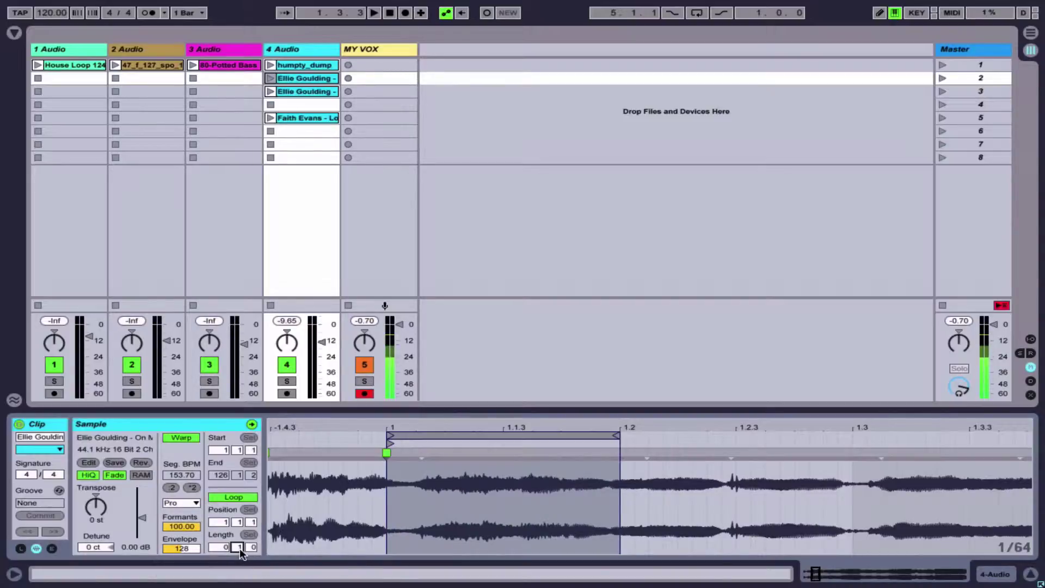
- Show the clip's envelopes and choose the Clip Transposition Modulation envelope
click(53, 549)
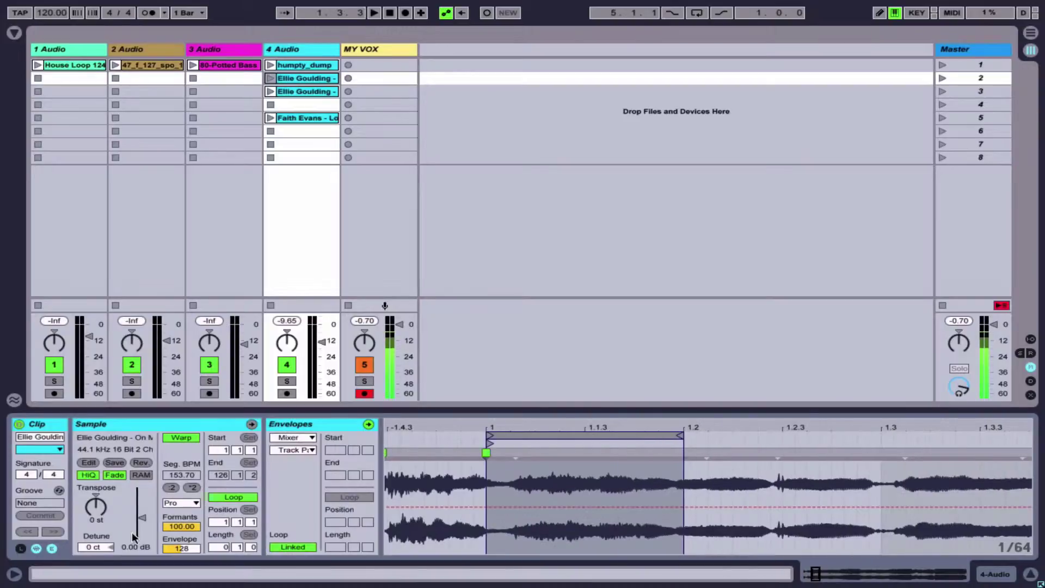
click(308, 442)
click(307, 450)
click(306, 450)
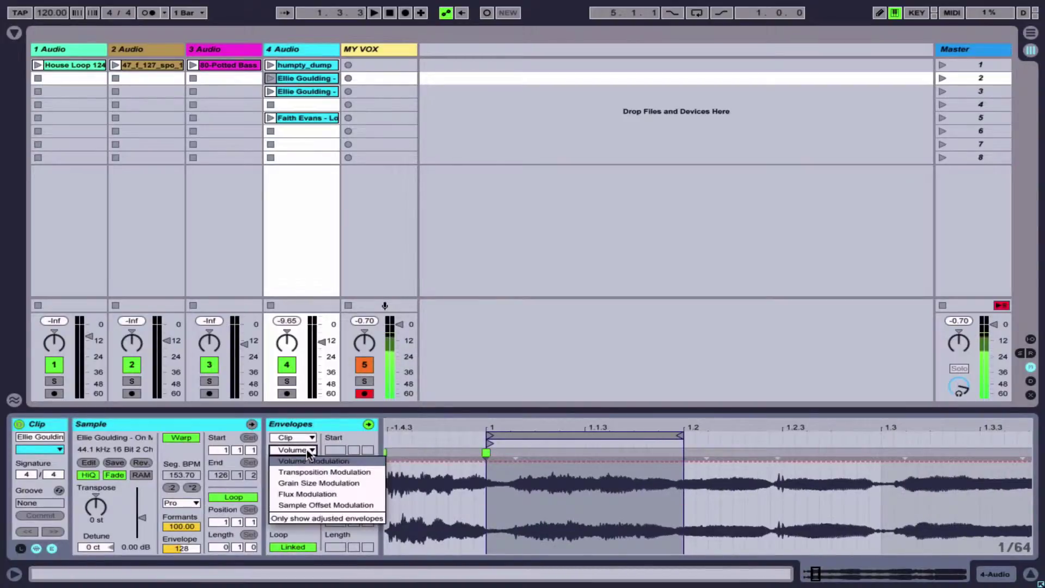
click(345, 473)
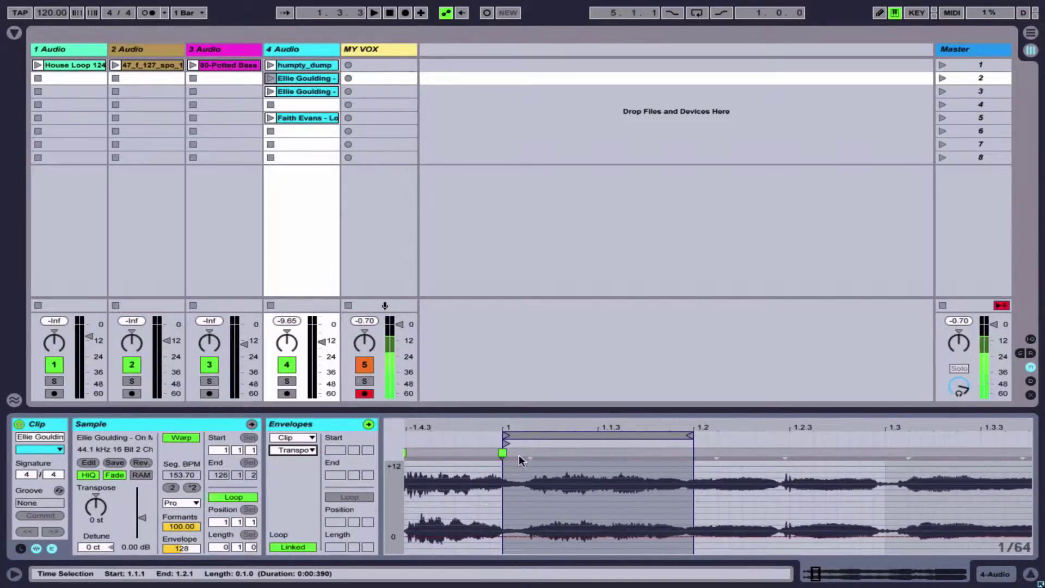
- Enlarge the clip view, raise the transposition envelope to +12 st from the loop start, and play the clip
drag(513, 408, 510, 340)
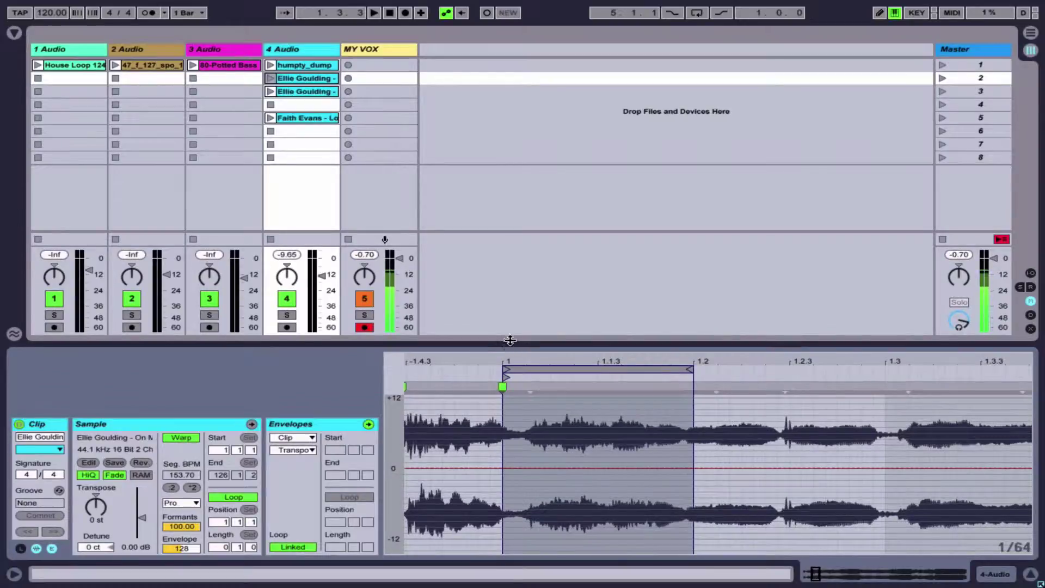
click(501, 464)
drag(500, 467, 500, 429)
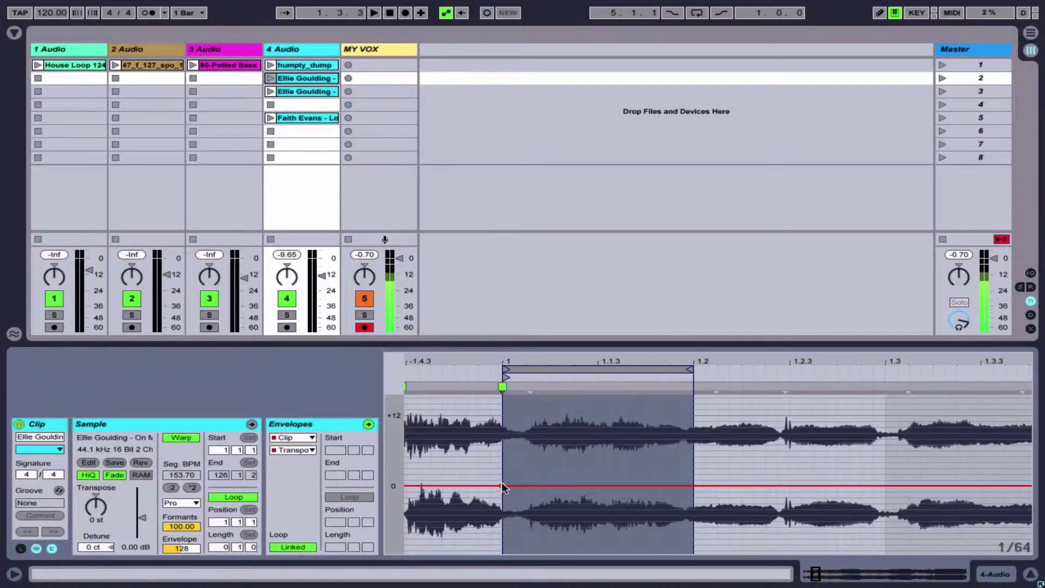
mouse_move(501, 484)
drag(501, 485, 500, 416)
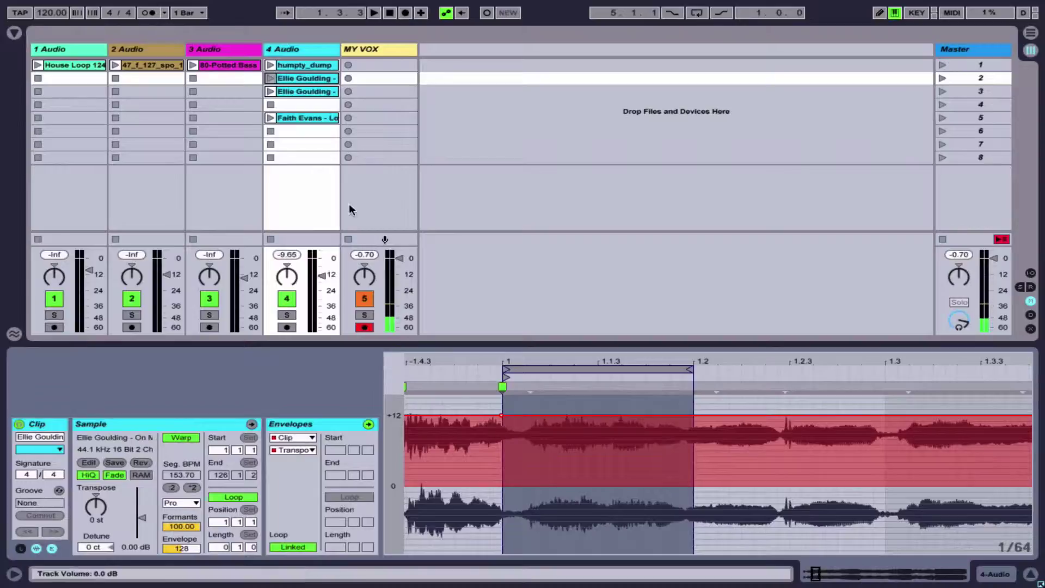
click(270, 79)
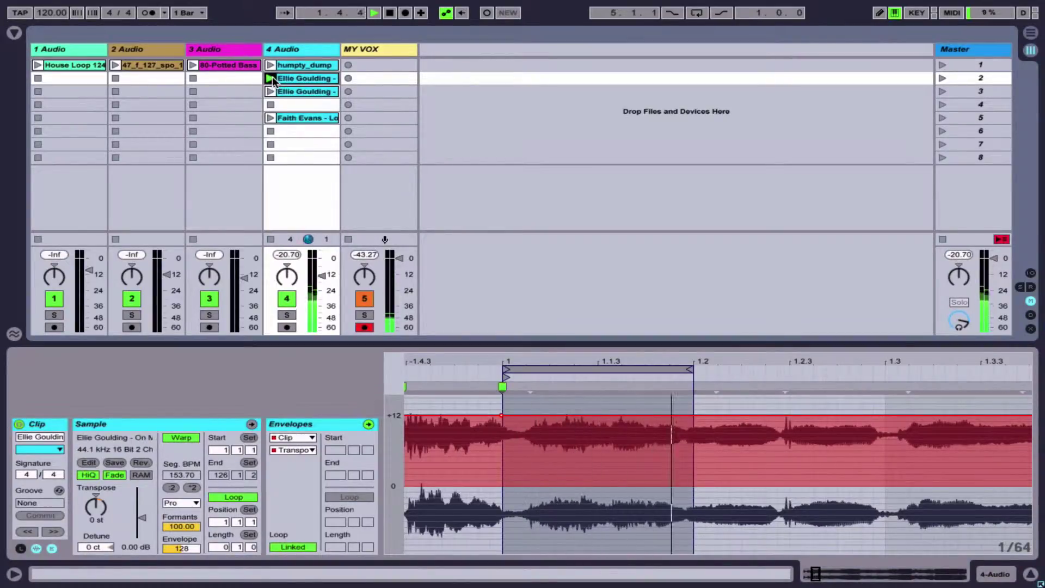
- Try the starting breakpoint at +11 st, return it to +12 st, and add +12 st breakpoints at 1.2 and mid-loop
mouse_move(501, 415)
mouse_down()
mouse_move(505, 550)
mouse_move(501, 422)
mouse_up()
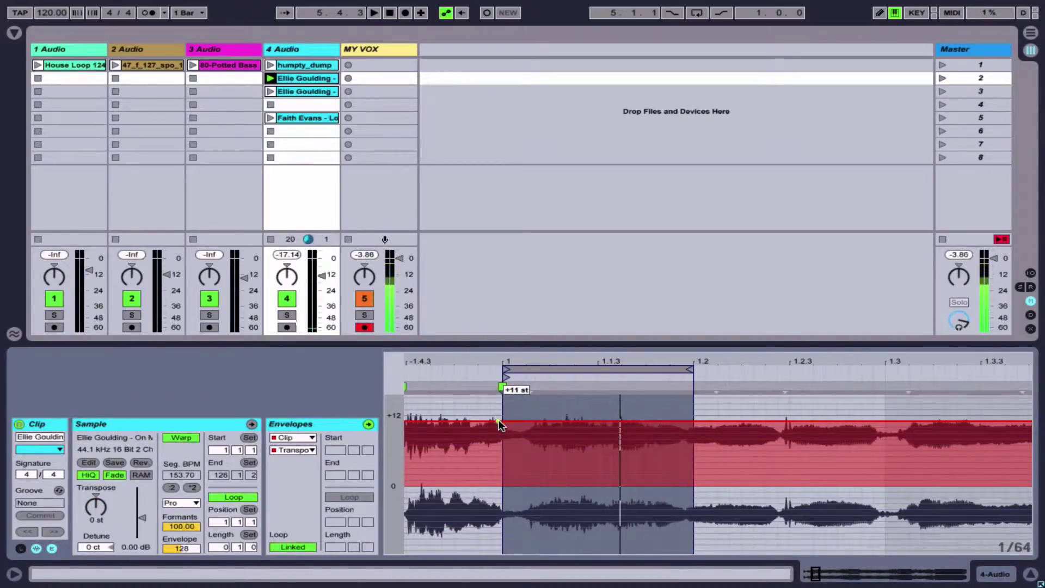
drag(500, 425, 504, 420)
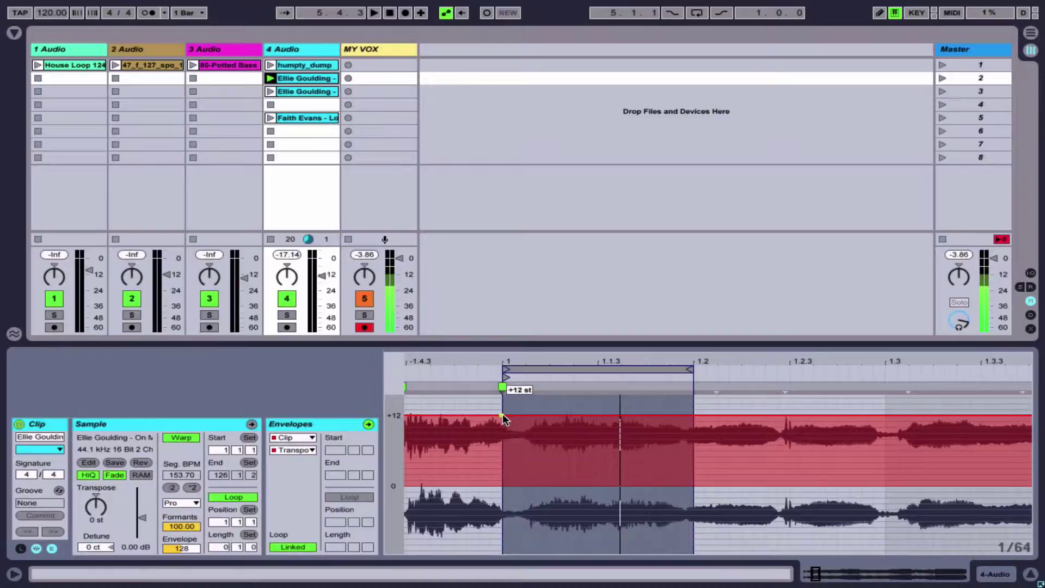
click(693, 415)
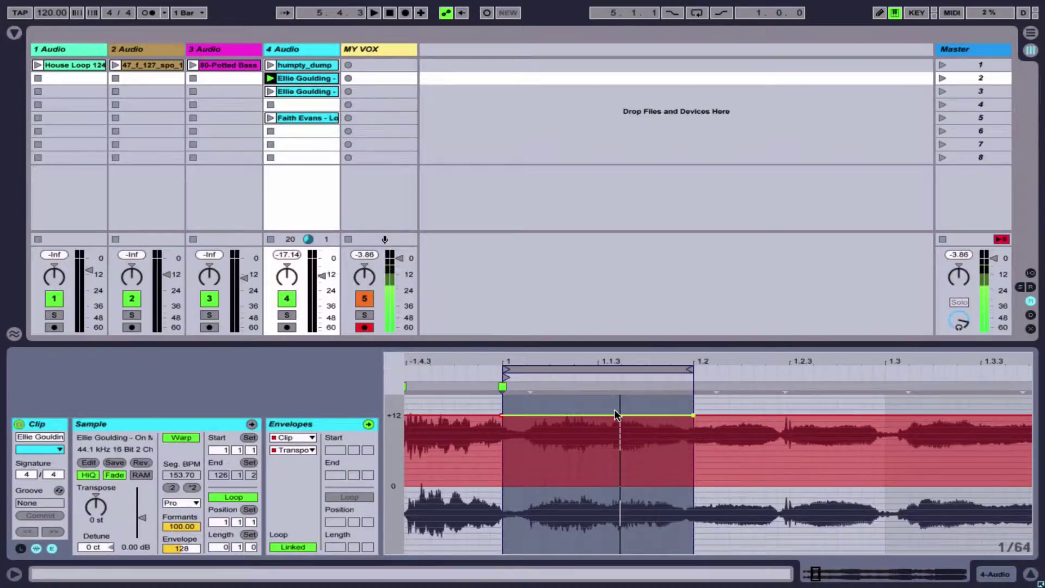
mouse_move(613, 418)
mouse_down()
mouse_move(601, 480)
mouse_move(597, 415)
mouse_move(596, 482)
mouse_move(606, 416)
mouse_up()
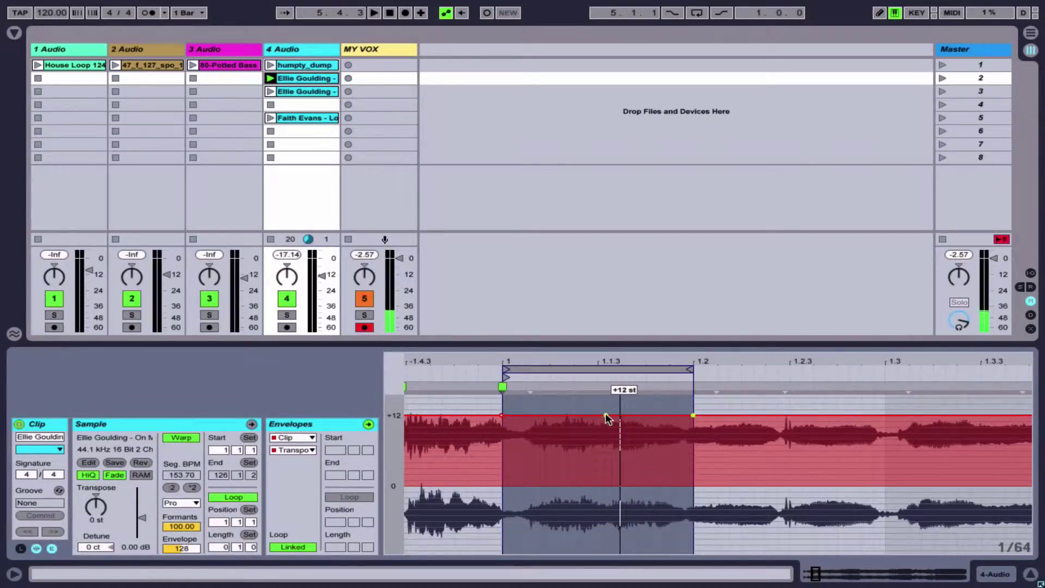
- Play the loop while lowering the middle transposition breakpoint to 0 st, a little past 1.1.3
key(space)
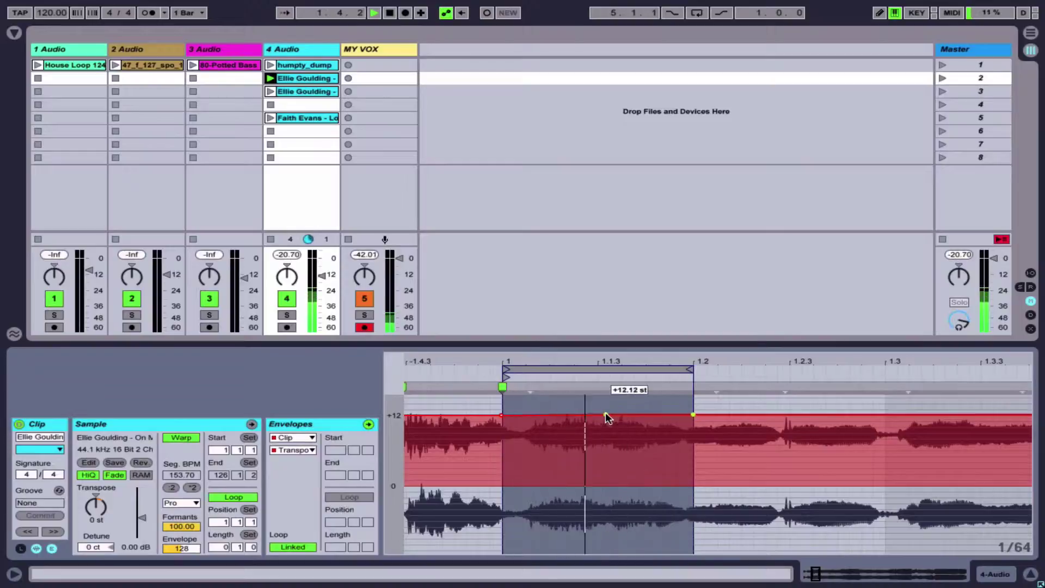
drag(608, 415, 627, 485)
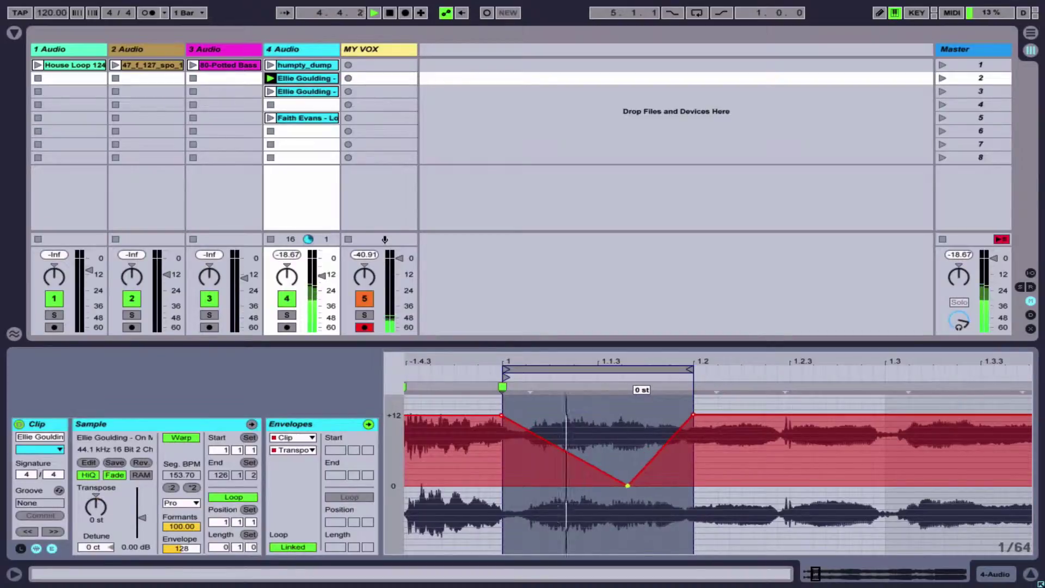
key(space)
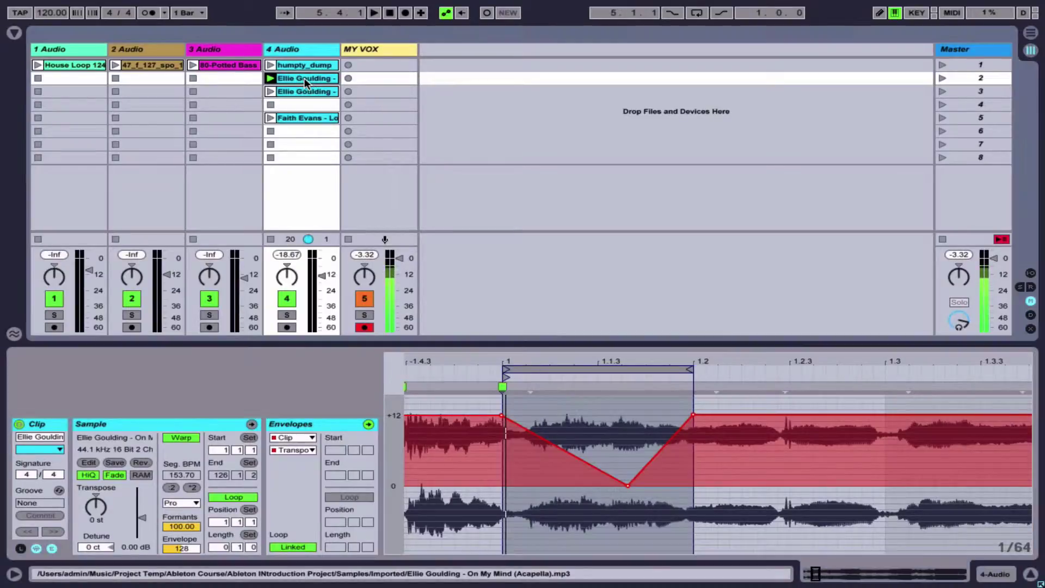
- Place the looped Ellie Goulding clip at bar 1 of 4 Audio in the arrangement and return all tracks to arrangement playback
key(Tab)
drag(284, 119, 34, 241)
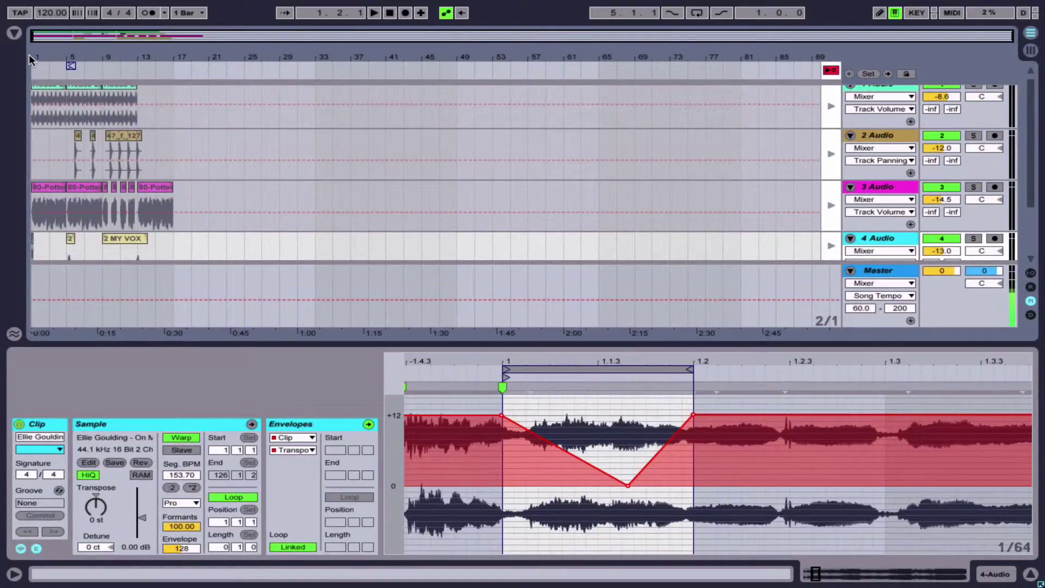
drag(37, 57, 38, 163)
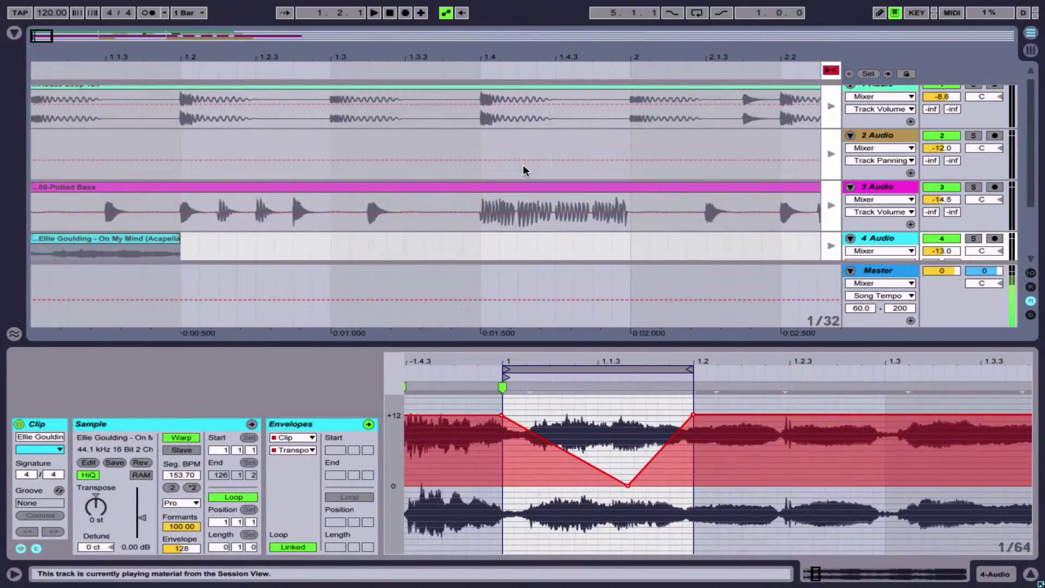
click(831, 71)
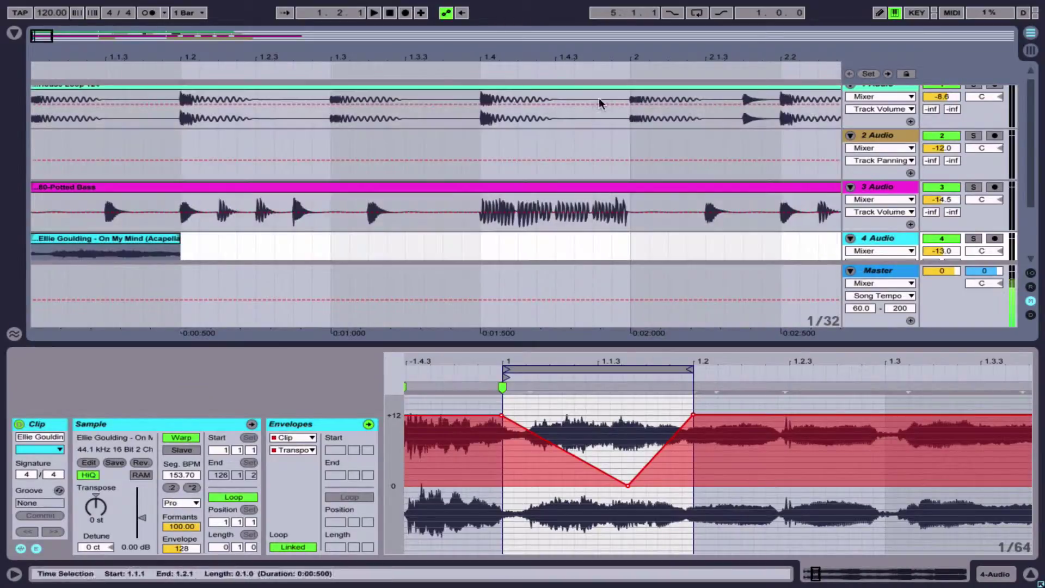
drag(351, 57, 351, 16)
drag(52, 57, 52, 49)
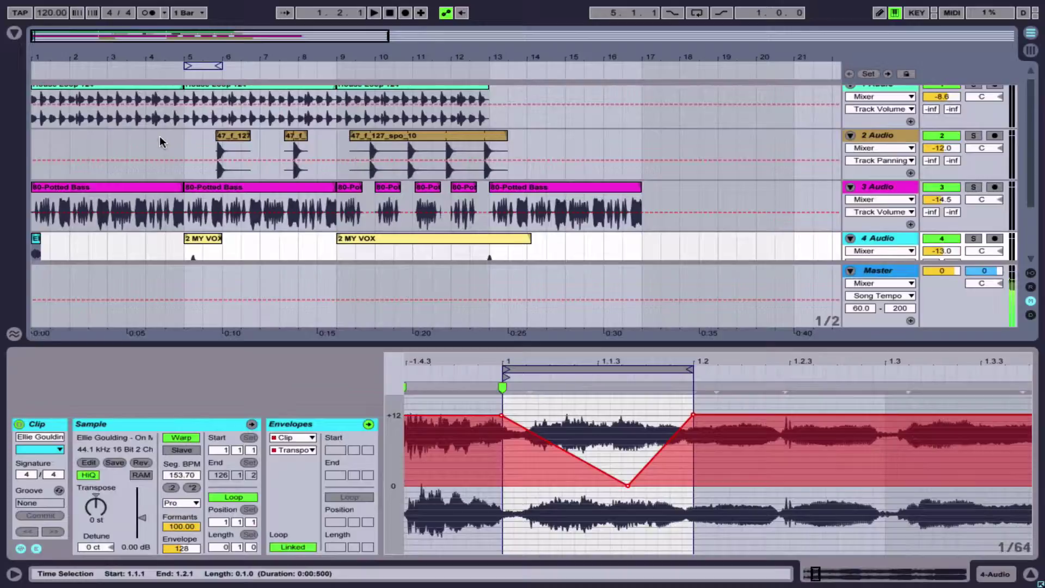
- Move the 80-Potted Bass, 47_f_127_spo_10 and House Loop 124 session clips down into scene 2
key(Tab)
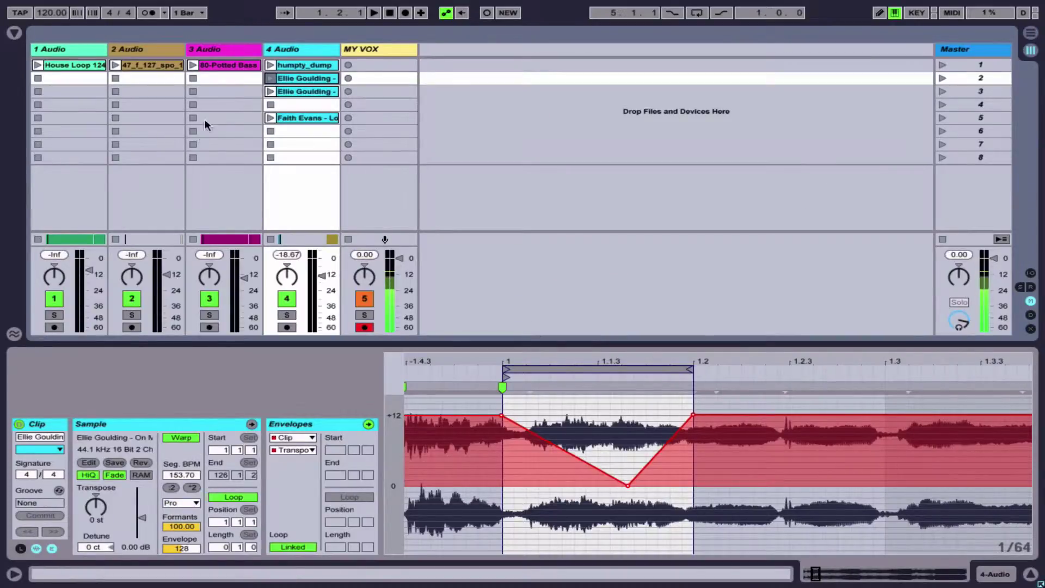
click(224, 63)
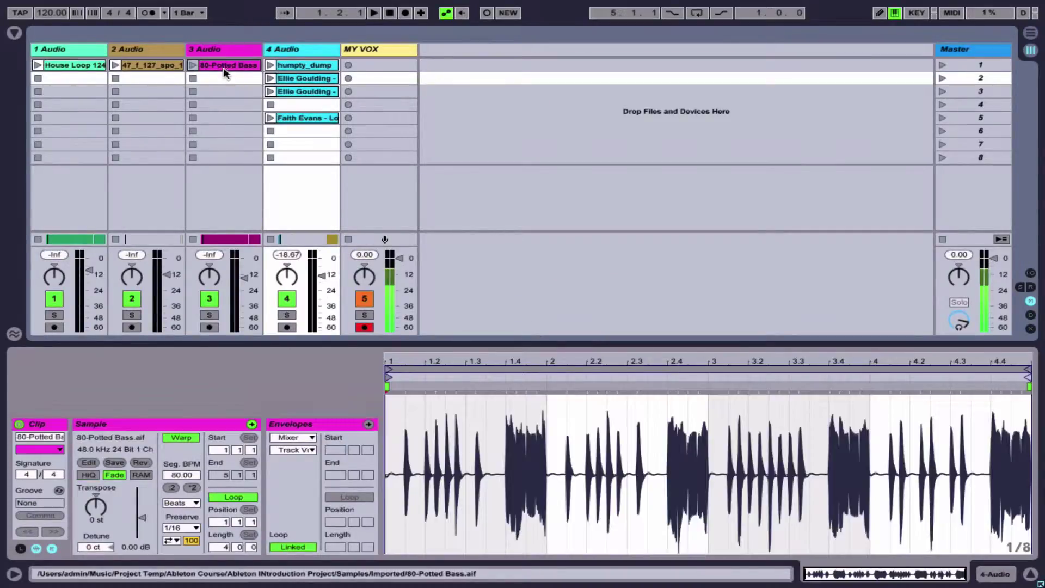
drag(223, 68, 231, 82)
drag(155, 66, 156, 78)
drag(73, 67, 74, 79)
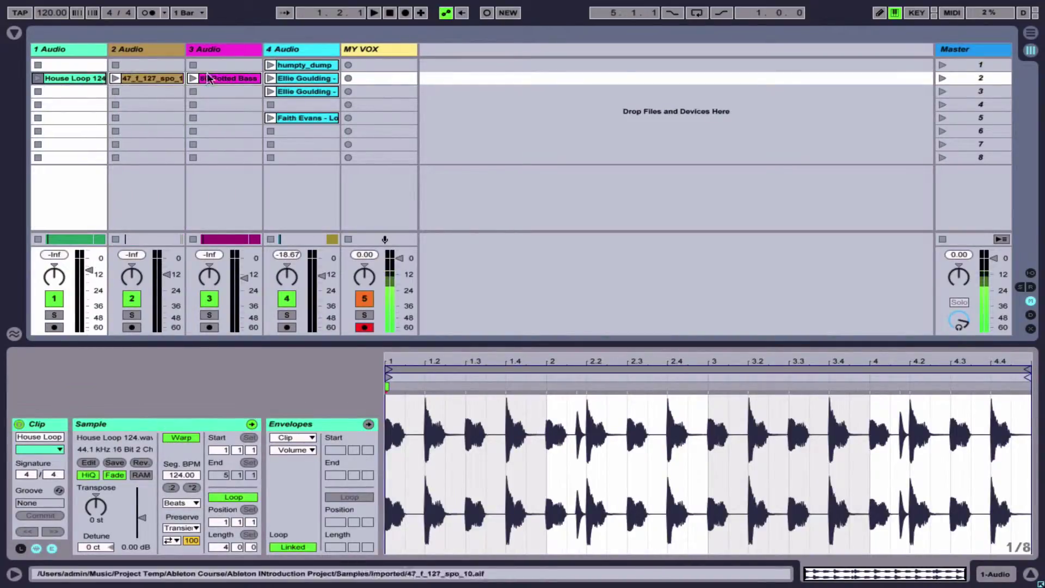
- Launch scene 2 and record its clips into the arrangement from bar 1 to about 2.4
click(942, 80)
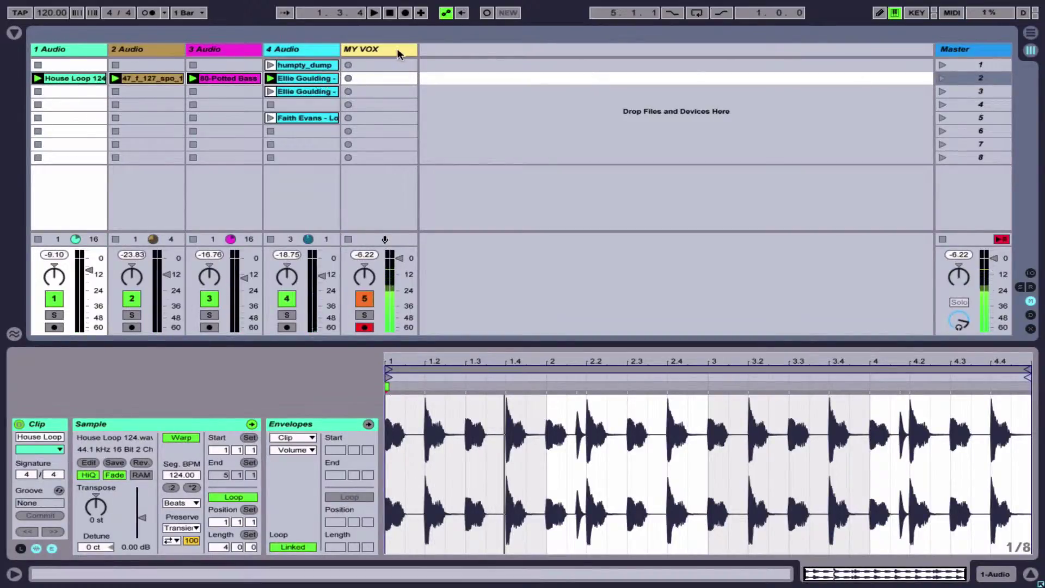
click(406, 14)
key(Tab)
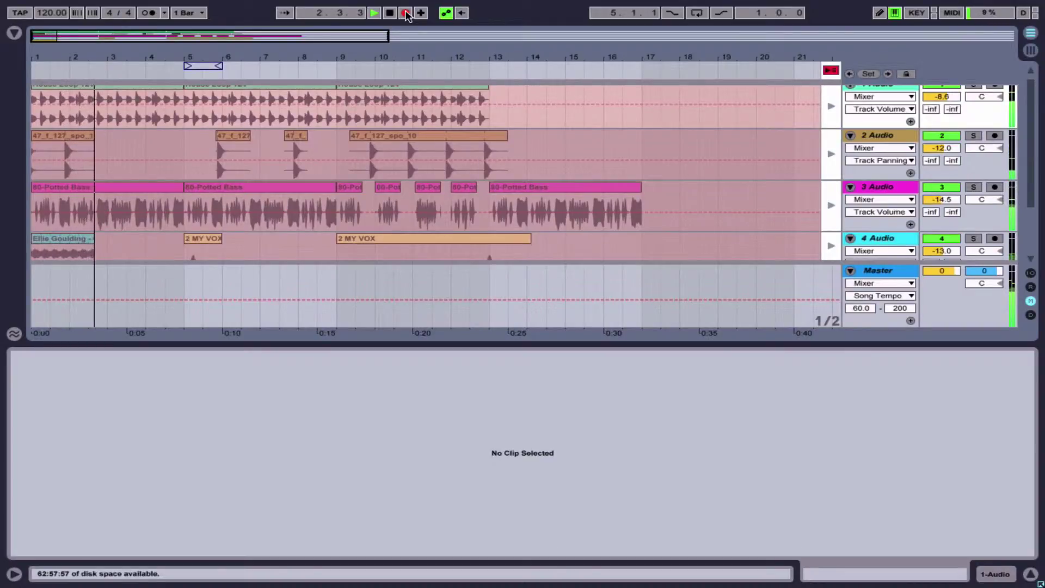
click(406, 15)
- Return all tracks to arrangement playback and delete the recorded clip at the start of the MY VOX track
click(178, 158)
scroll(178, 158, down, 2)
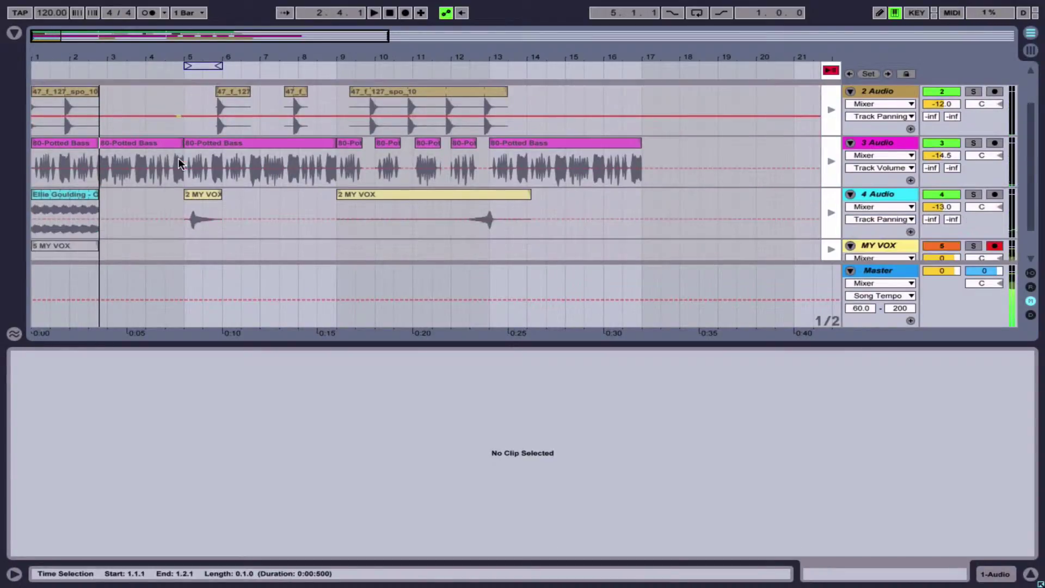
scroll(178, 158, up, 2)
scroll(178, 158, down, 2)
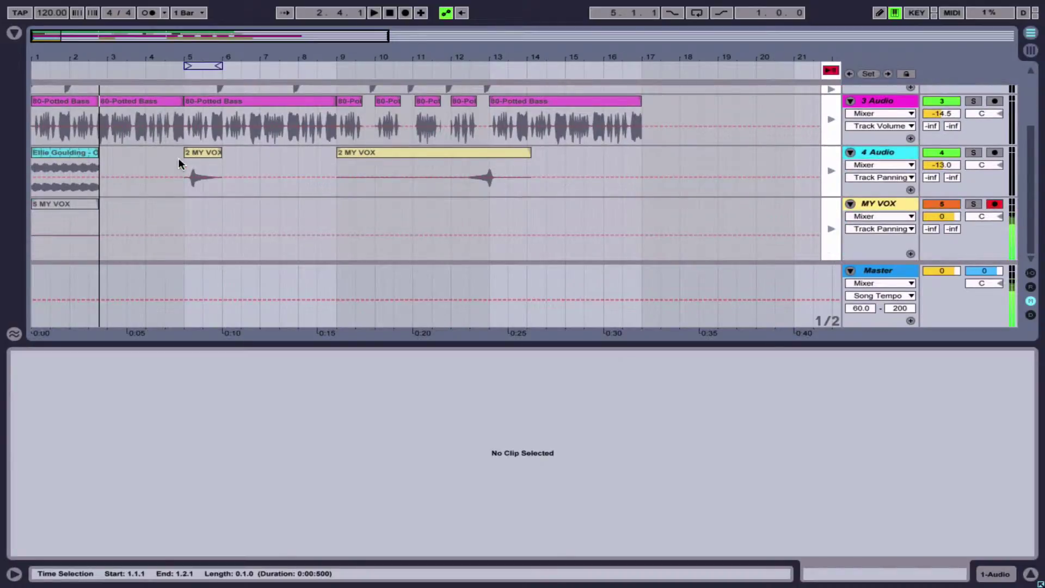
click(832, 71)
scroll(152, 185, up, 2)
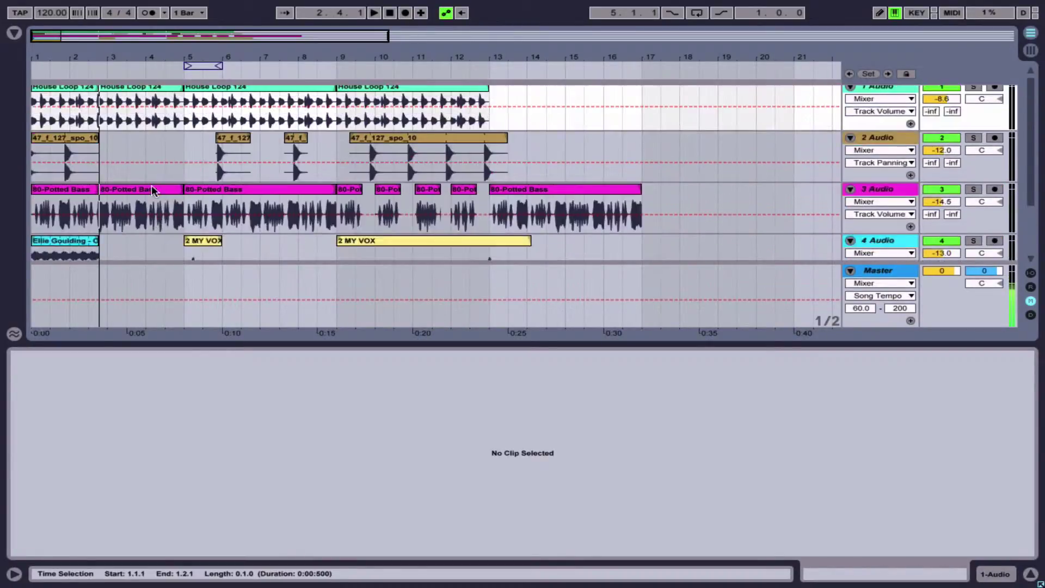
scroll(151, 185, down, 2)
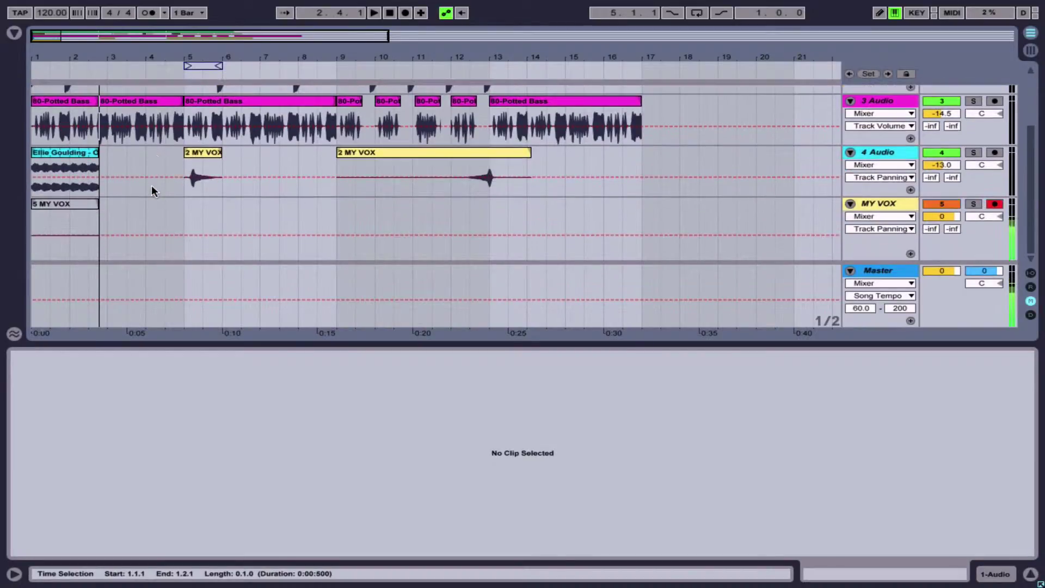
click(64, 203)
key(Delete)
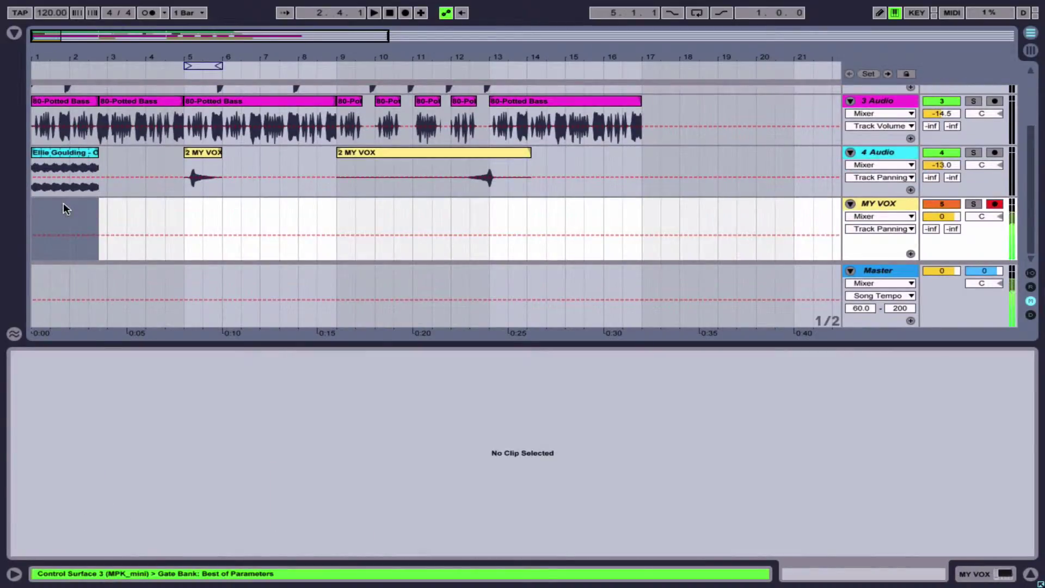
- Extend the second 80-Potted Bass clip on 3 Audio back to bar 1, over the newly recorded piece
scroll(63, 202, up, 1)
scroll(65, 208, up, 2)
click(106, 197)
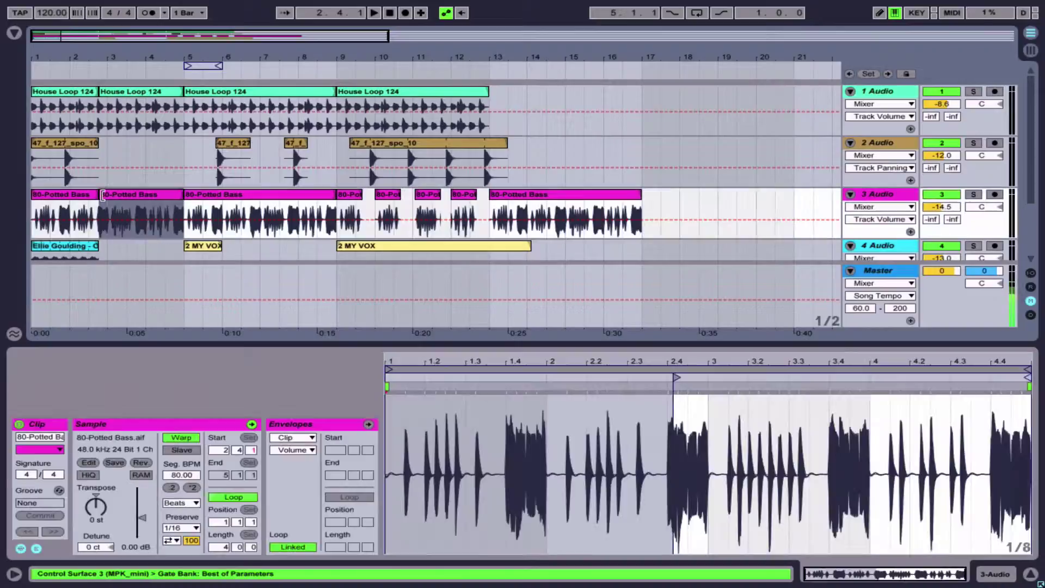
- Delete the first clip on 2 Audio, extend the second House Loop 124 clip back to bar 1, and enlarge the arrangement area
click(66, 147)
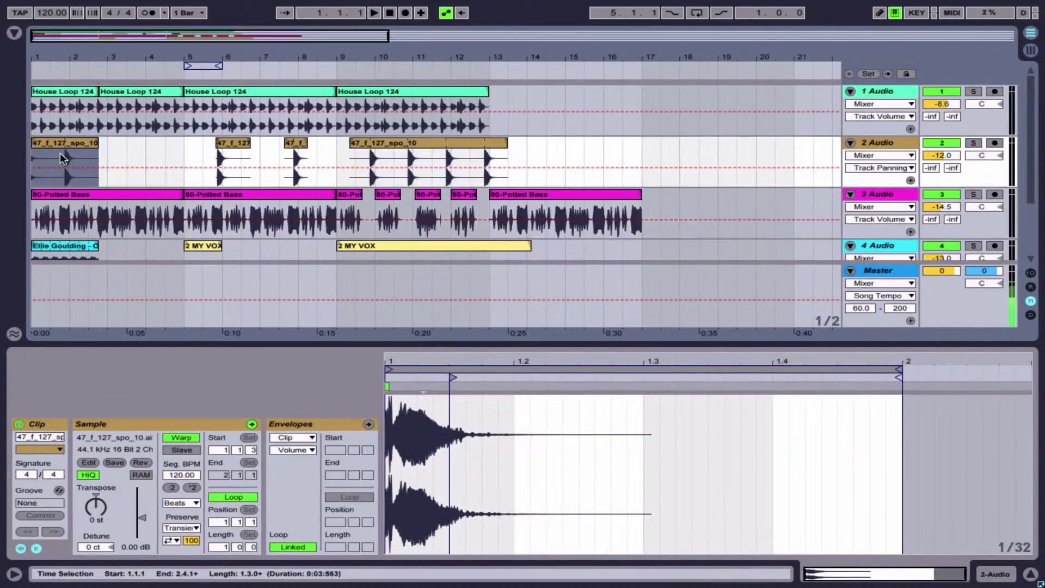
key(Delete)
drag(100, 91, 33, 91)
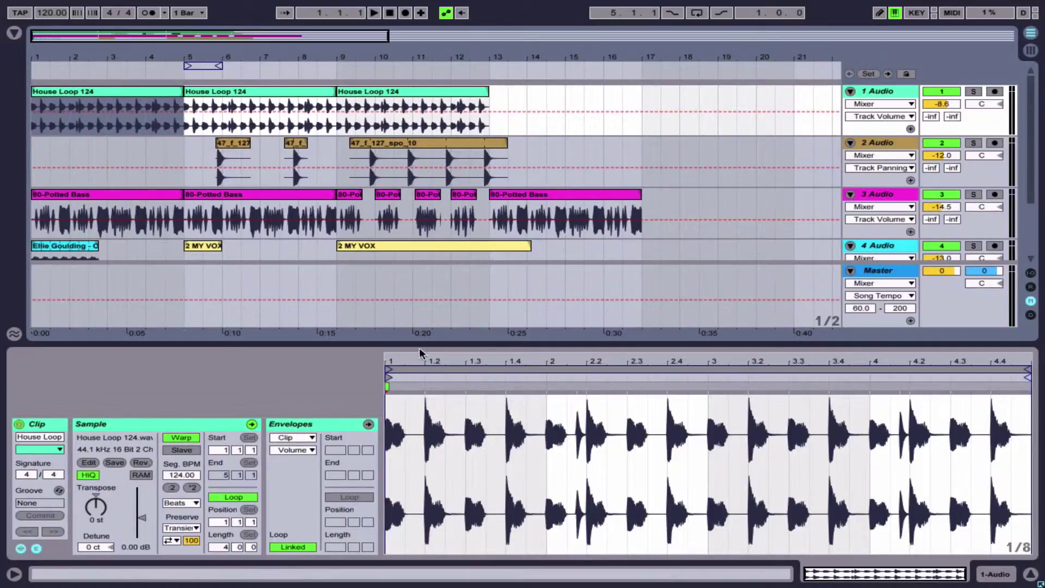
drag(432, 345, 432, 384)
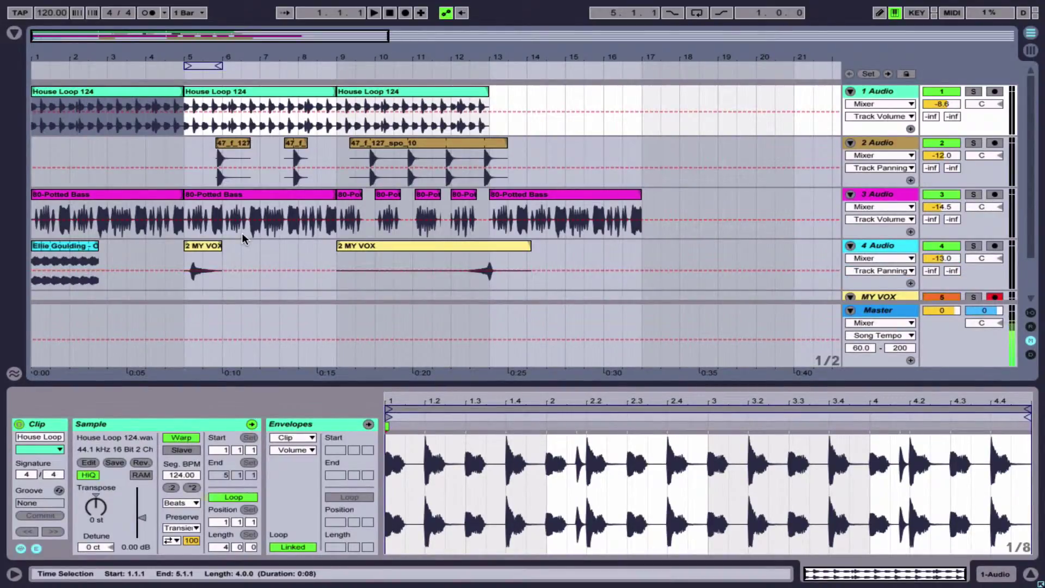
- Delete the 2 MY VOX clip at bar 5 on 4 Audio and select the Ellie Goulding clip at bar 1
click(208, 248)
key(Delete)
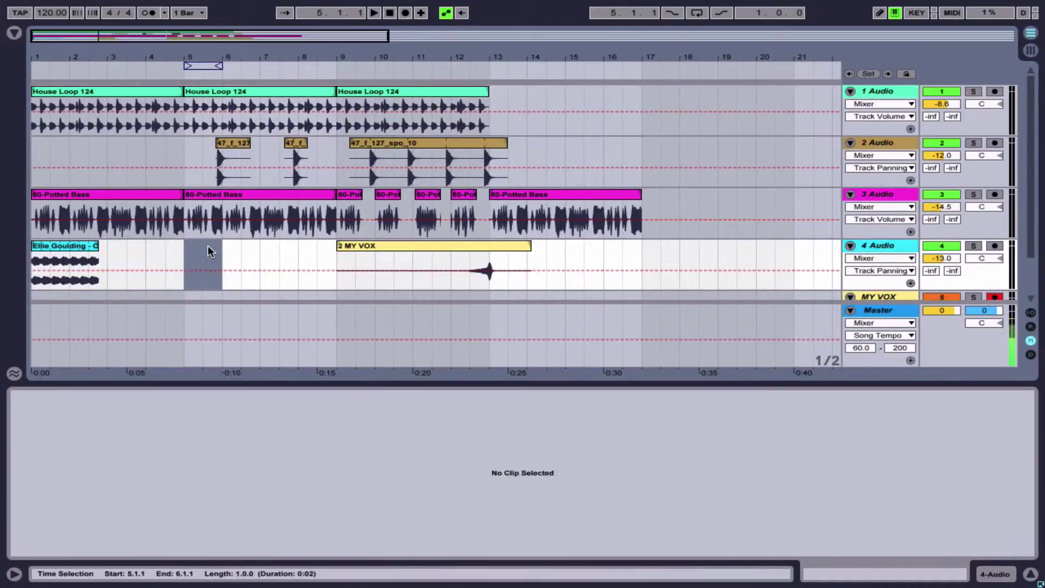
click(45, 246)
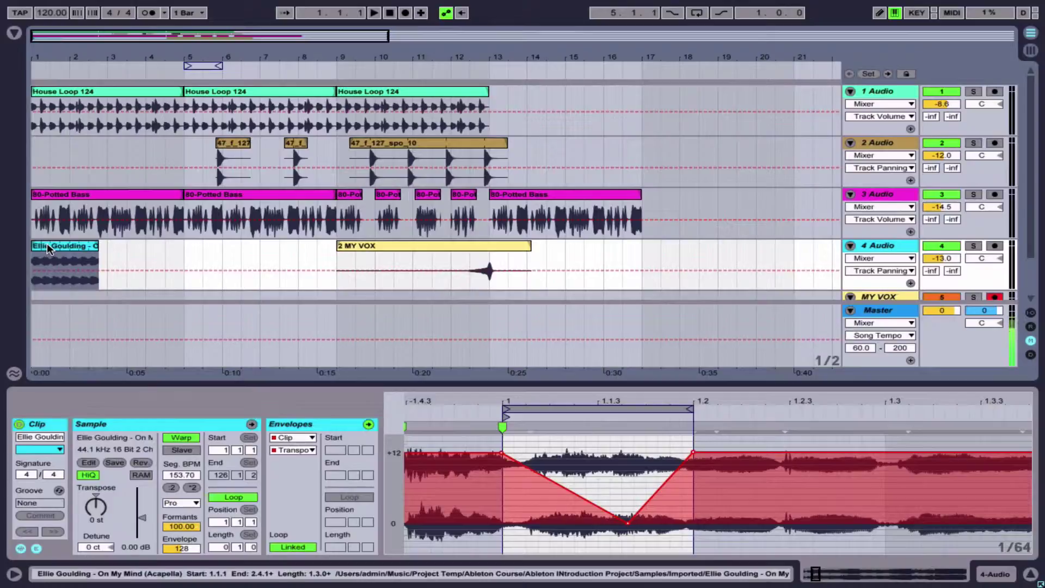
- Deactivate the first 80-Potted Bass clip on 3 Audio and the first House Loop 124 clip on 1 Audio
click(46, 192)
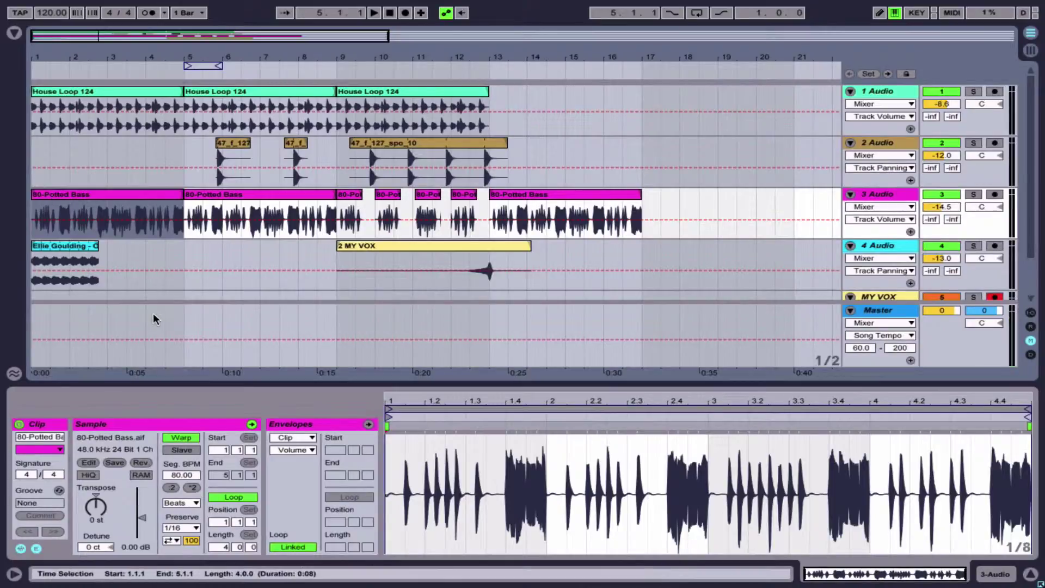
click(62, 245)
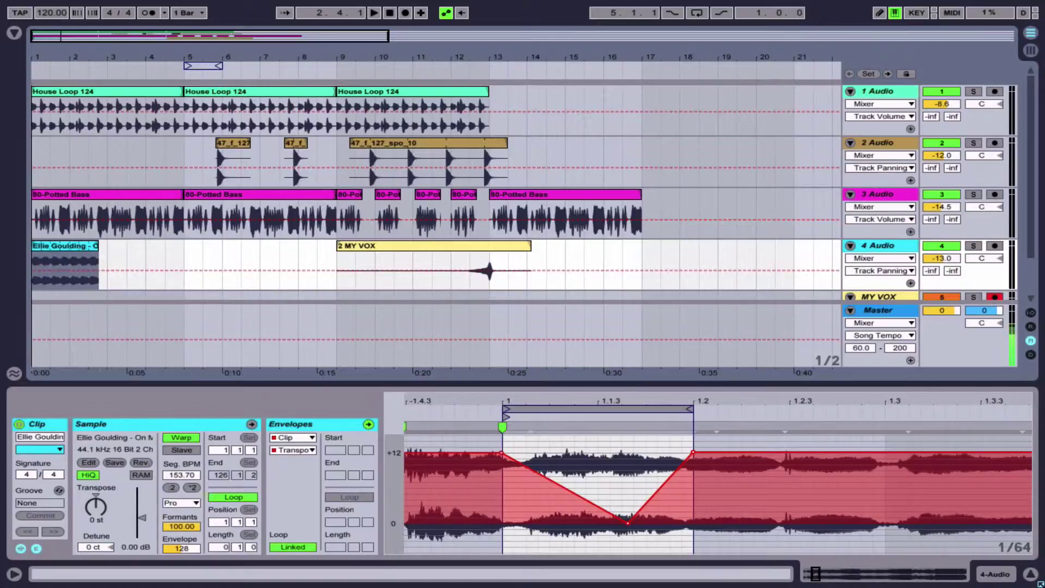
drag(43, 54, 95, 178)
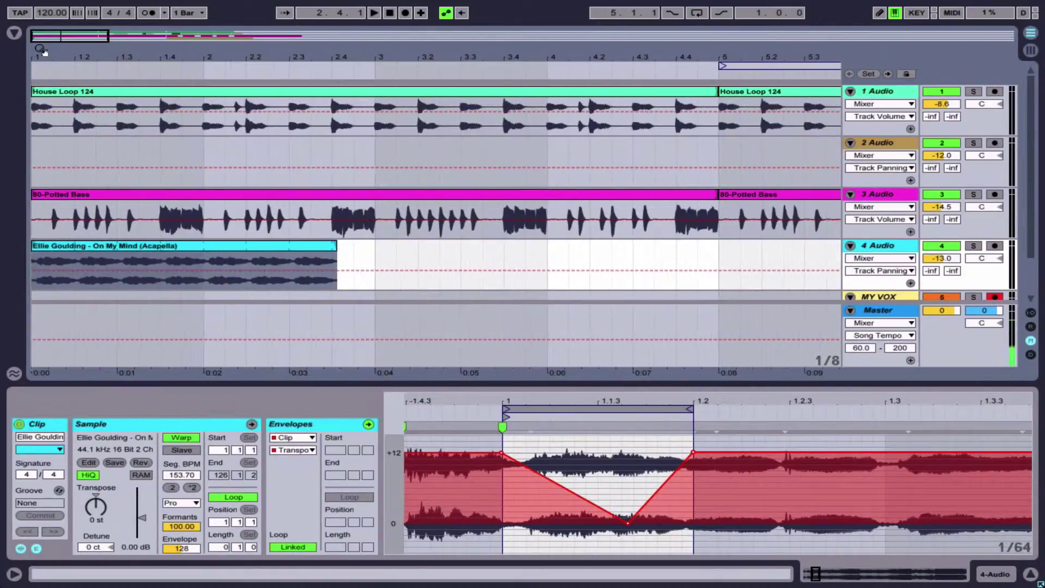
click(101, 194)
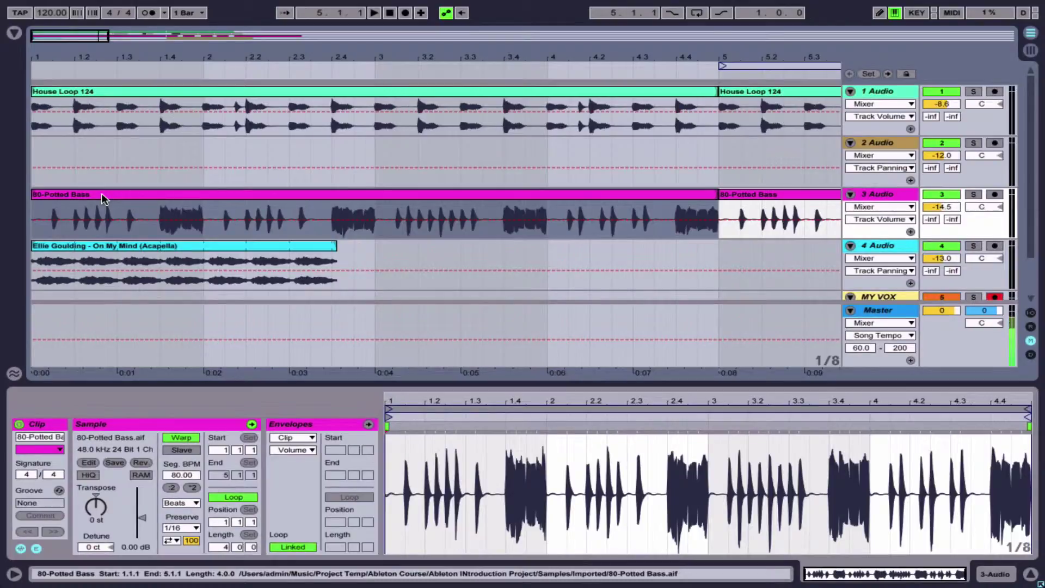
key(0)
click(87, 92)
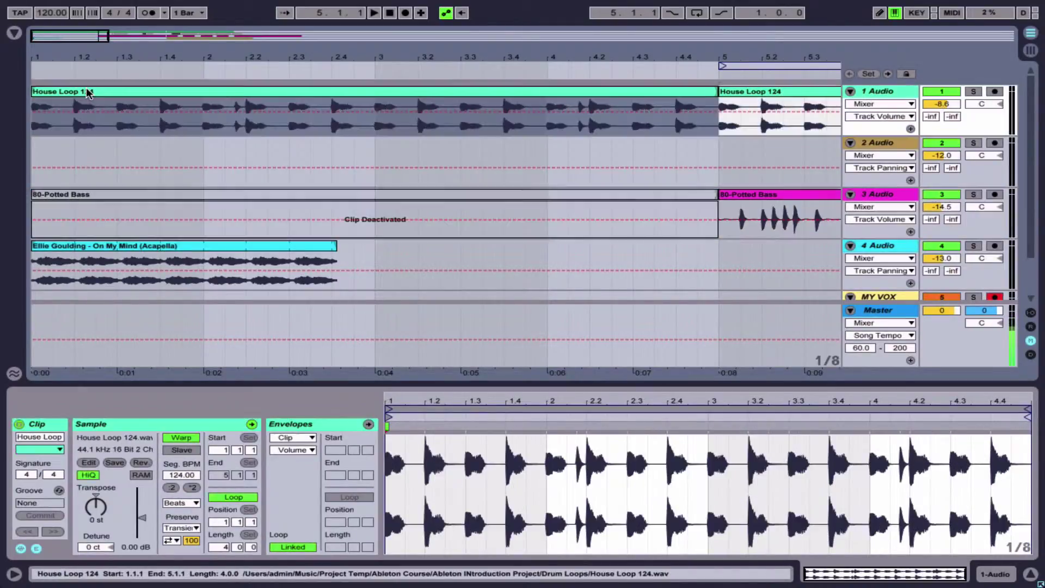
key(0)
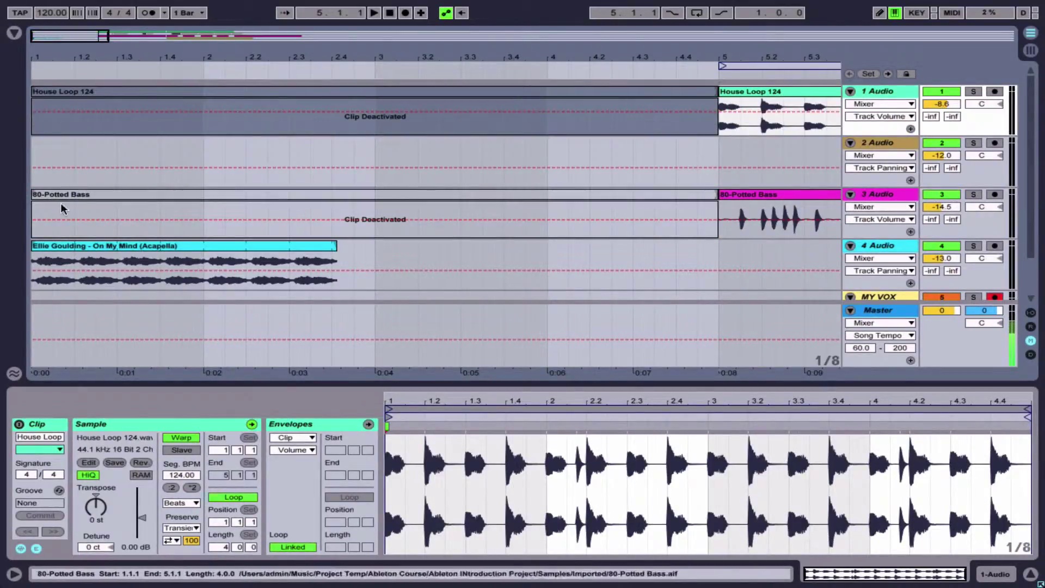
- Play the Ellie Goulding clip on 4 Audio from bar 1 to hear its transposition envelope, and stop playback in bar 2
click(76, 243)
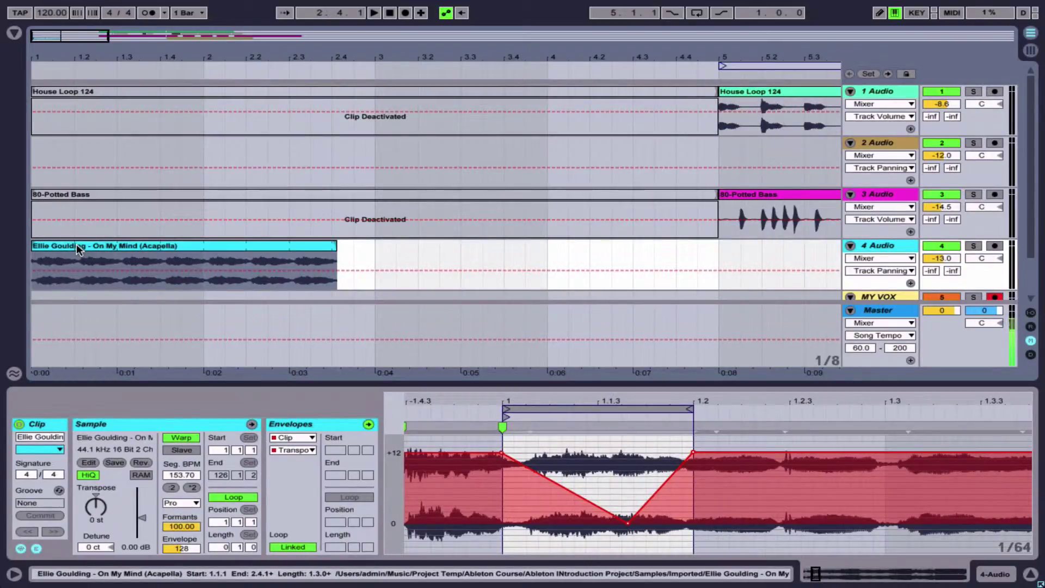
key(space)
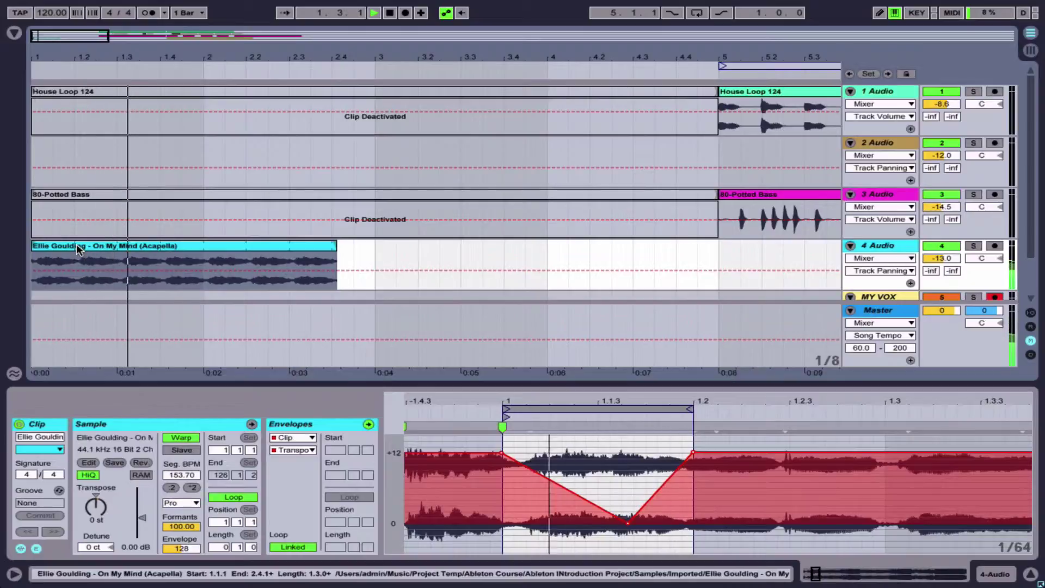
key(space)
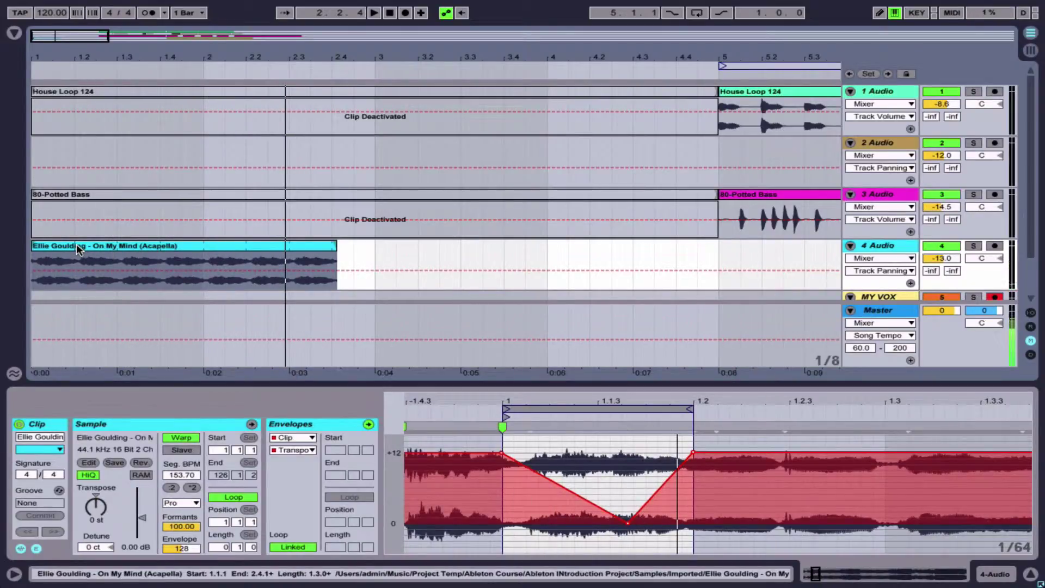
- Copy the Ellie Goulding arrangement clip into scene 4 of 4 Audio in Session View, delete that copy, and return to the arrangement
key(Tab)
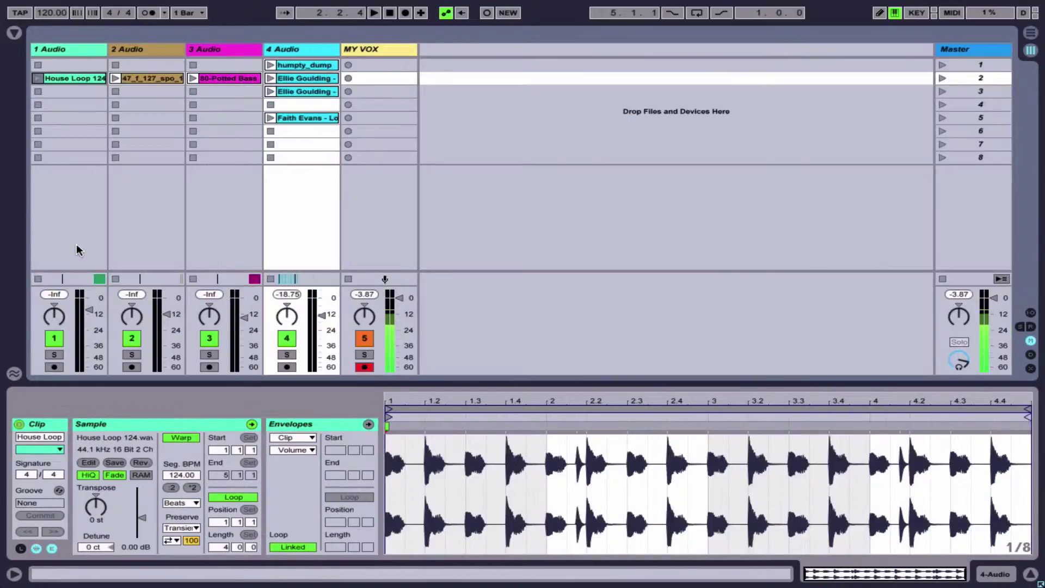
click(305, 79)
key(Tab)
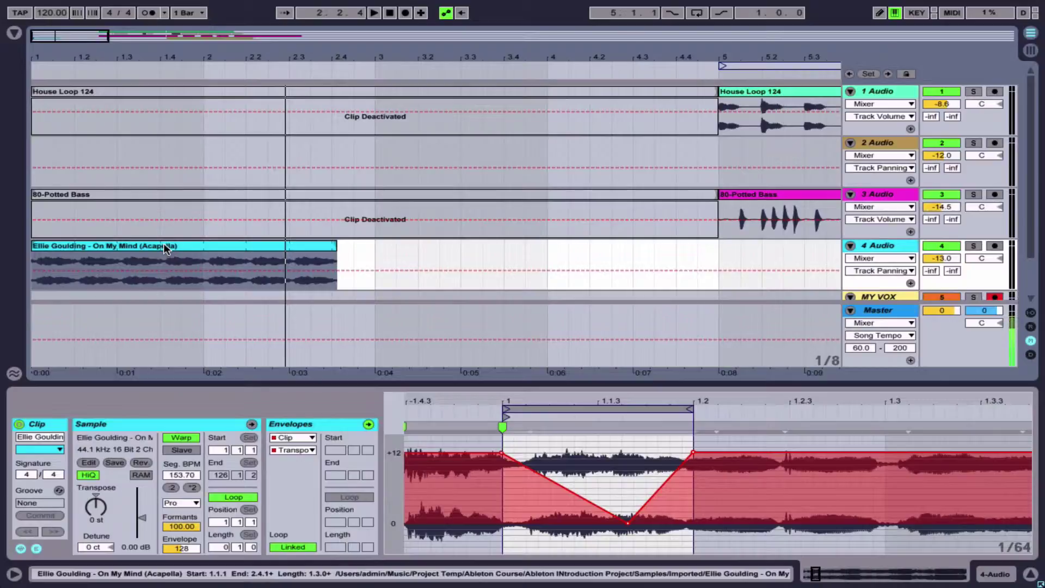
key(Tab)
click(298, 105)
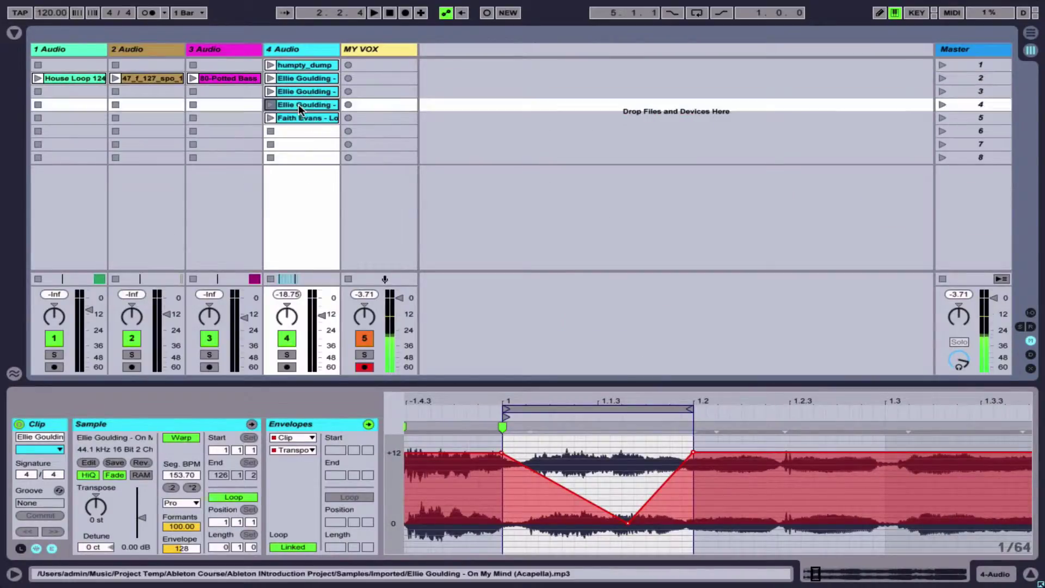
key(Delete)
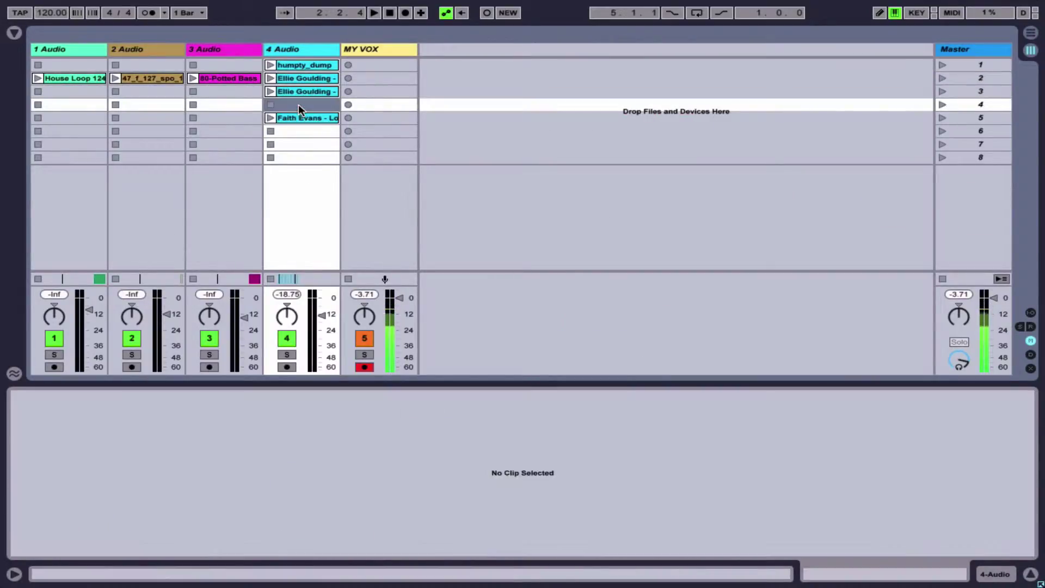
key(Tab)
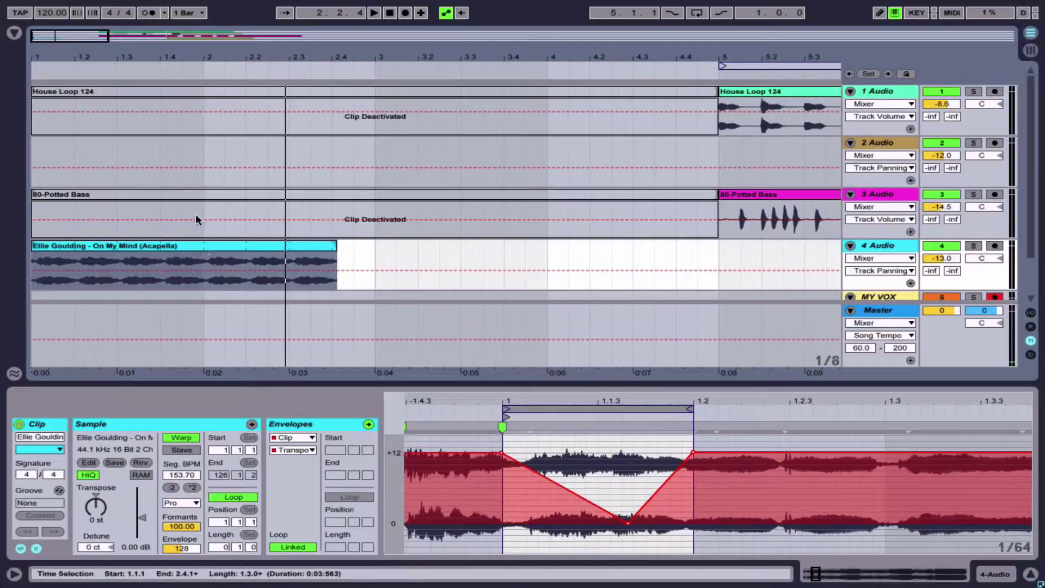
- Reactivate the first 80-Potted Bass clip on 3 Audio and the first House Loop 124 clip on 1 Audio
click(187, 193)
key(0)
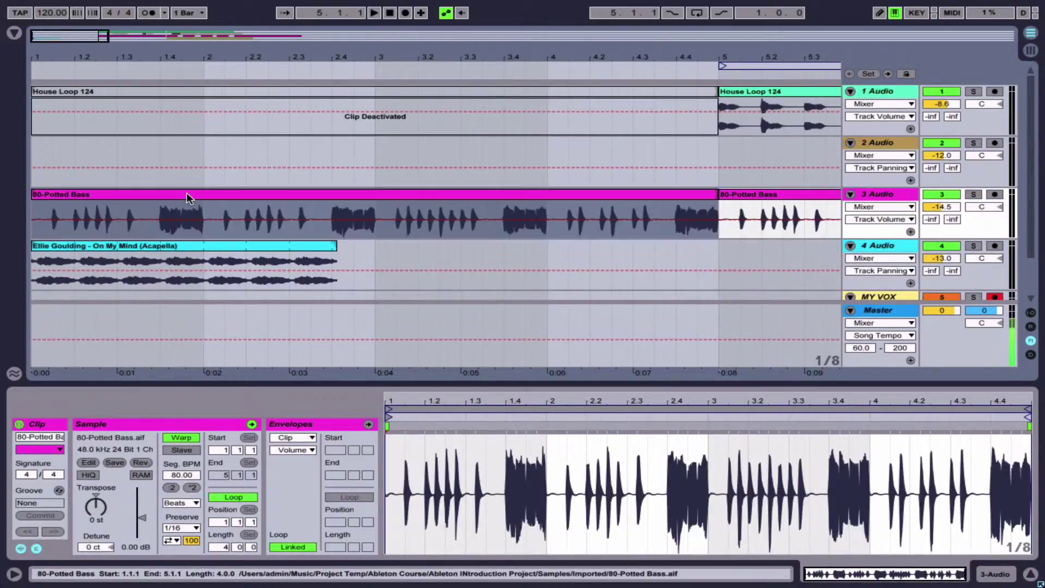
click(181, 93)
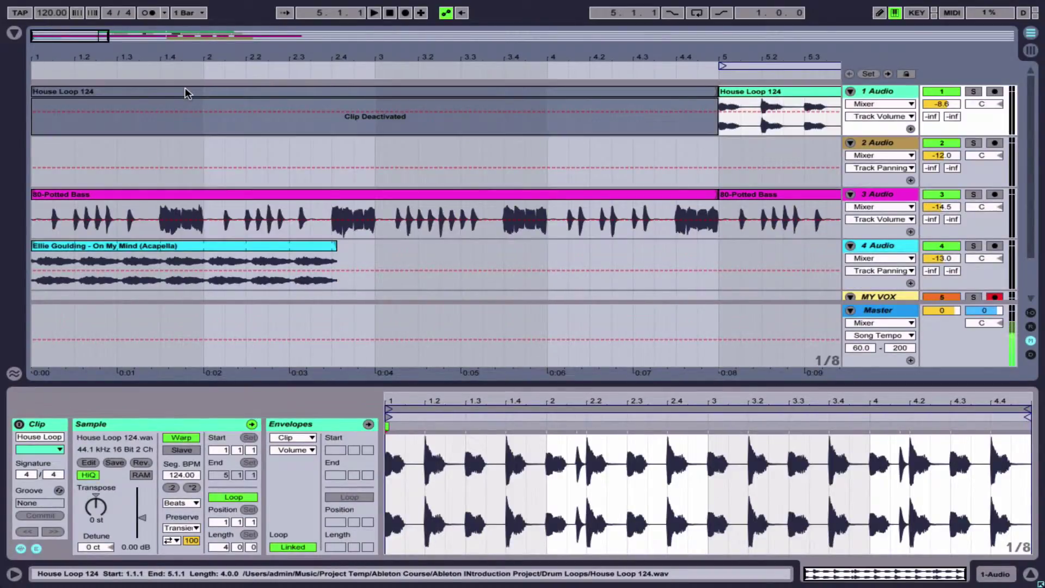
key(0)
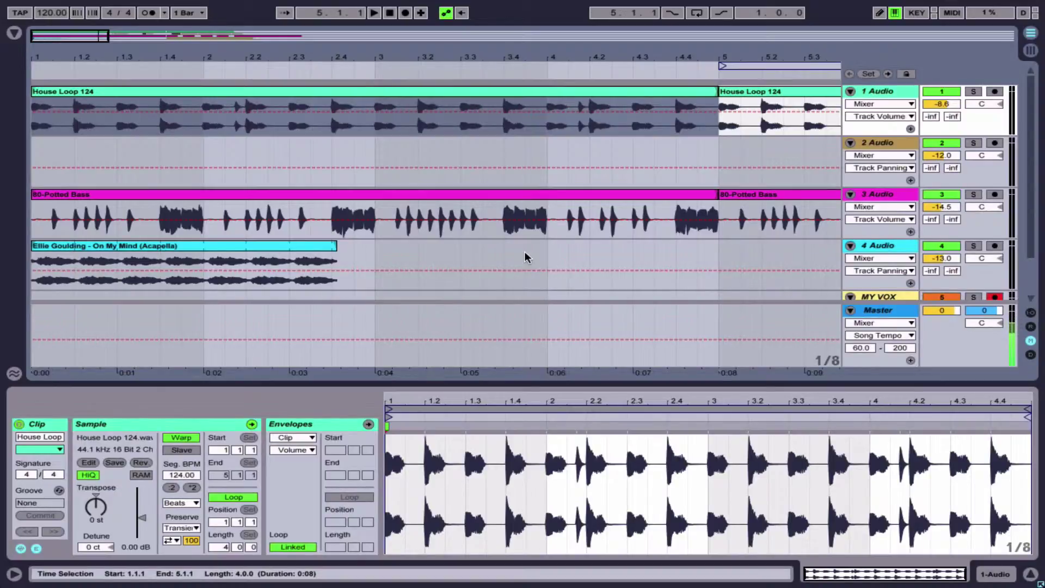
- Select the Ellie Goulding clip and increase the height of the 4 Audio track in the arrangement
click(232, 248)
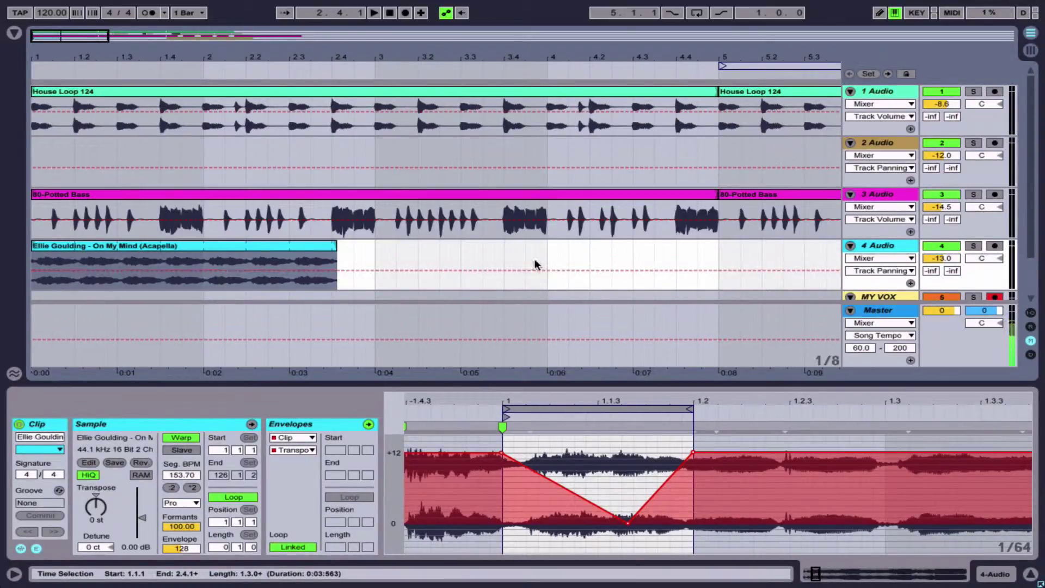
click(336, 270)
drag(849, 293, 849, 311)
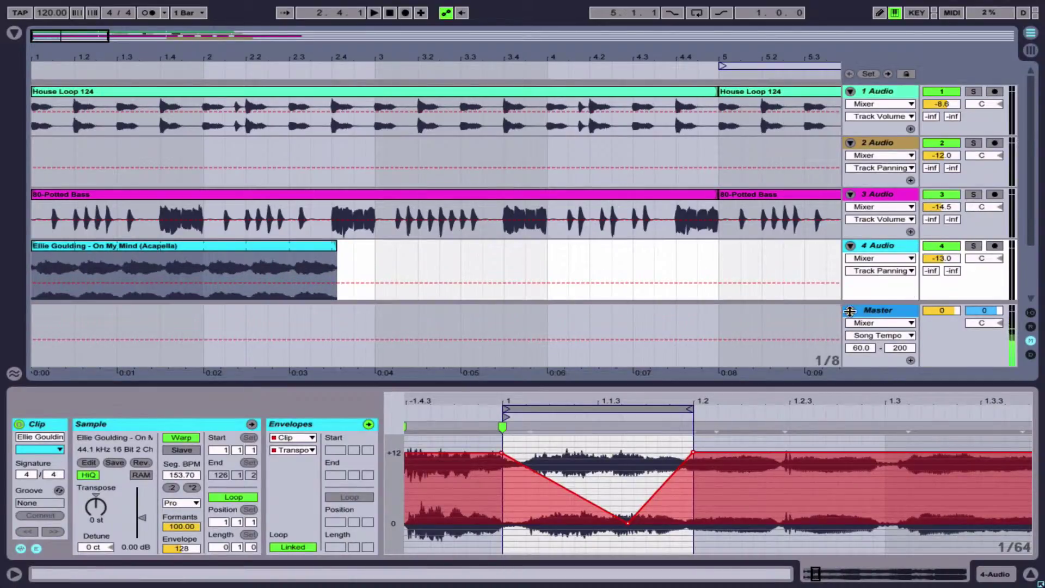
scroll(653, 223, down, 3)
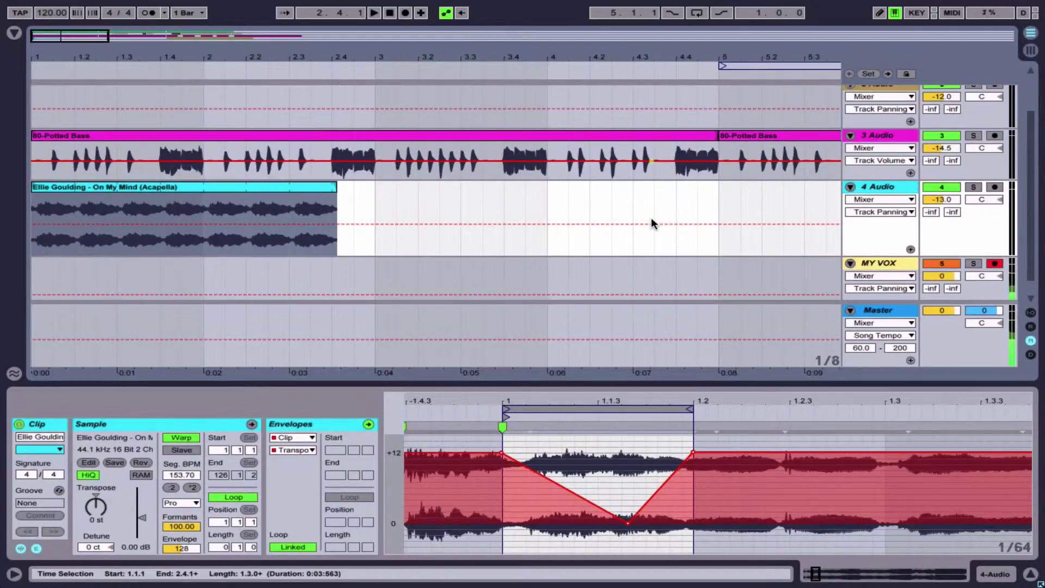
- Set the automation device of 4 Audio to None, and switch it back to Mixer
click(880, 188)
click(907, 201)
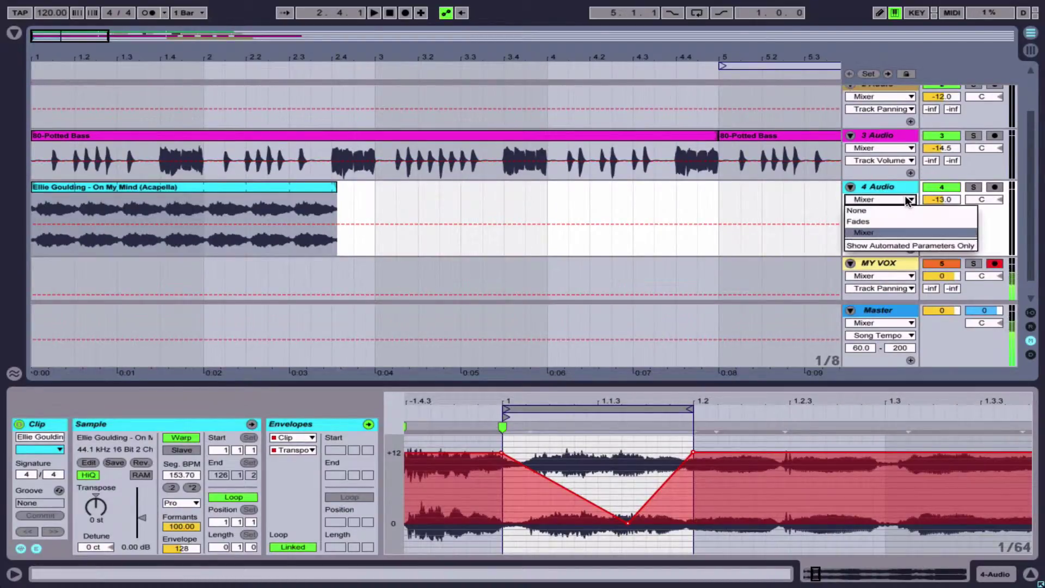
click(899, 202)
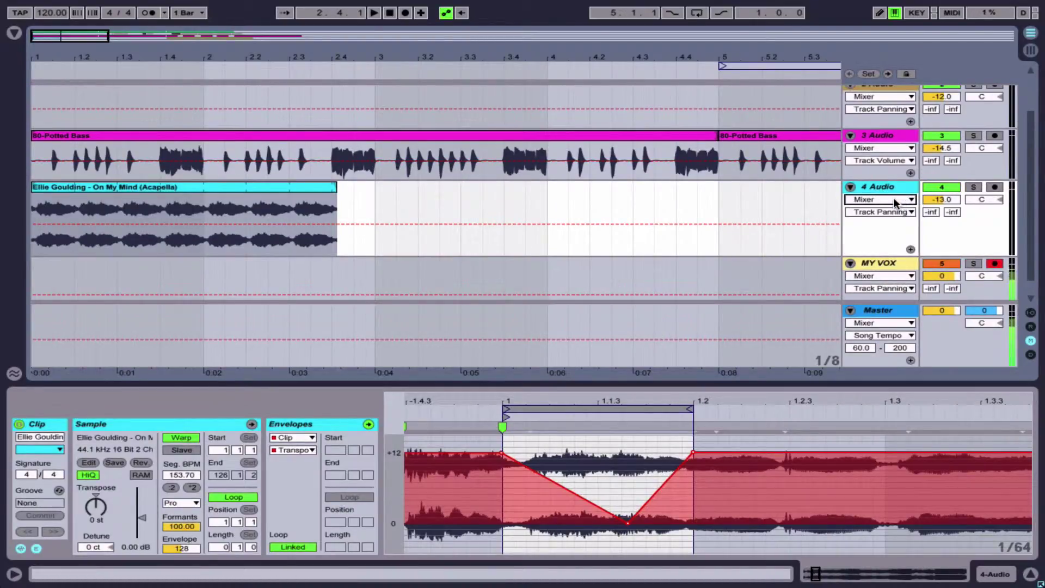
click(891, 199)
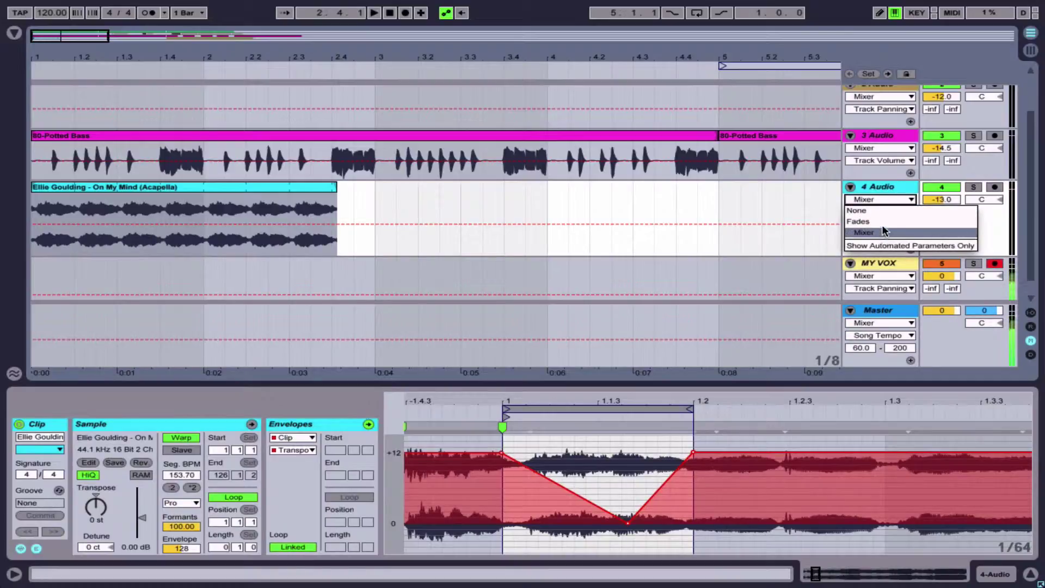
click(874, 209)
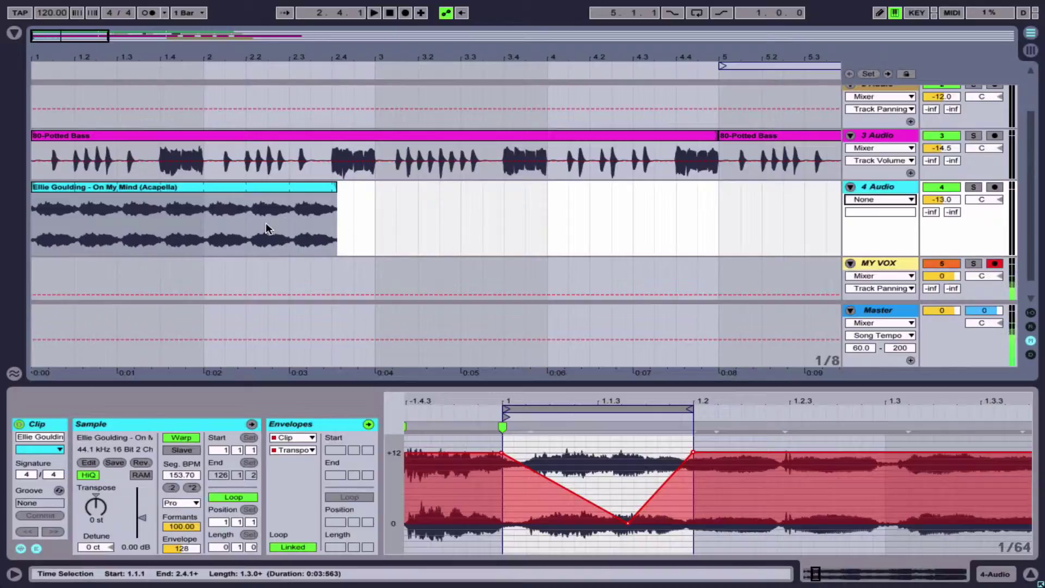
click(896, 200)
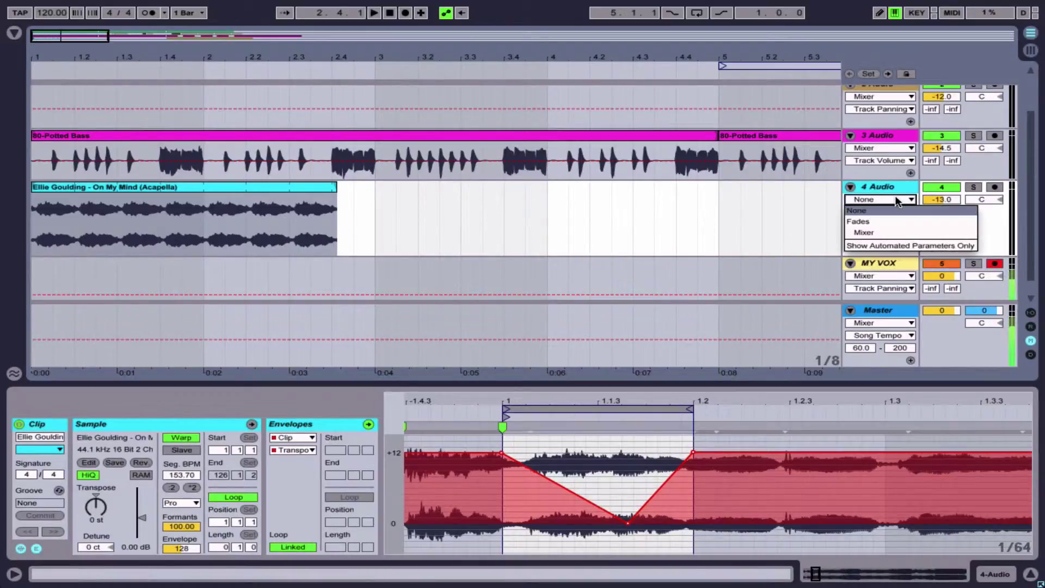
click(885, 233)
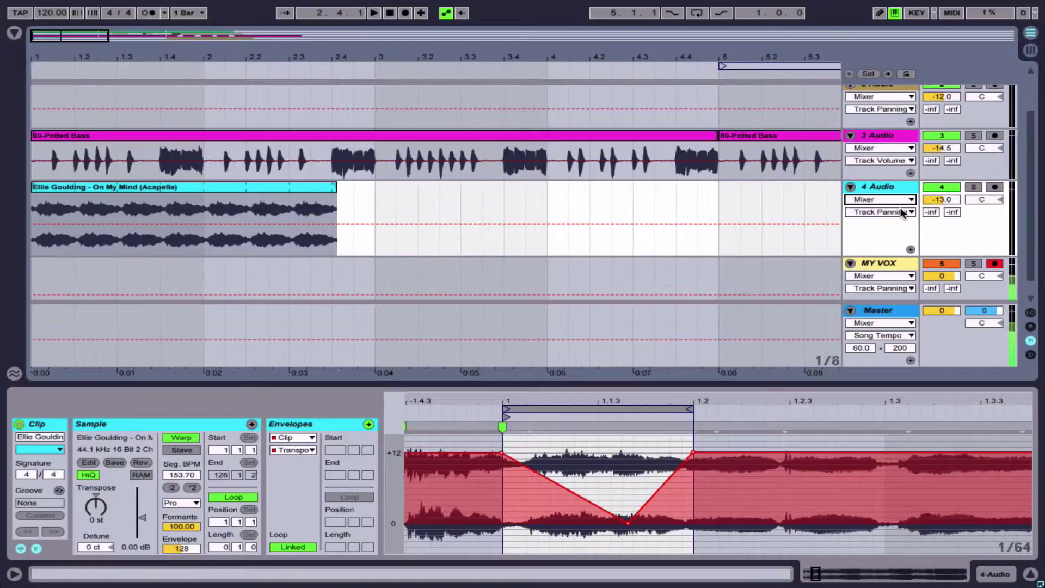
- Examine the mixer parameters available for automation on 4 Audio and the envelope categories available for its arrangement clip
click(900, 211)
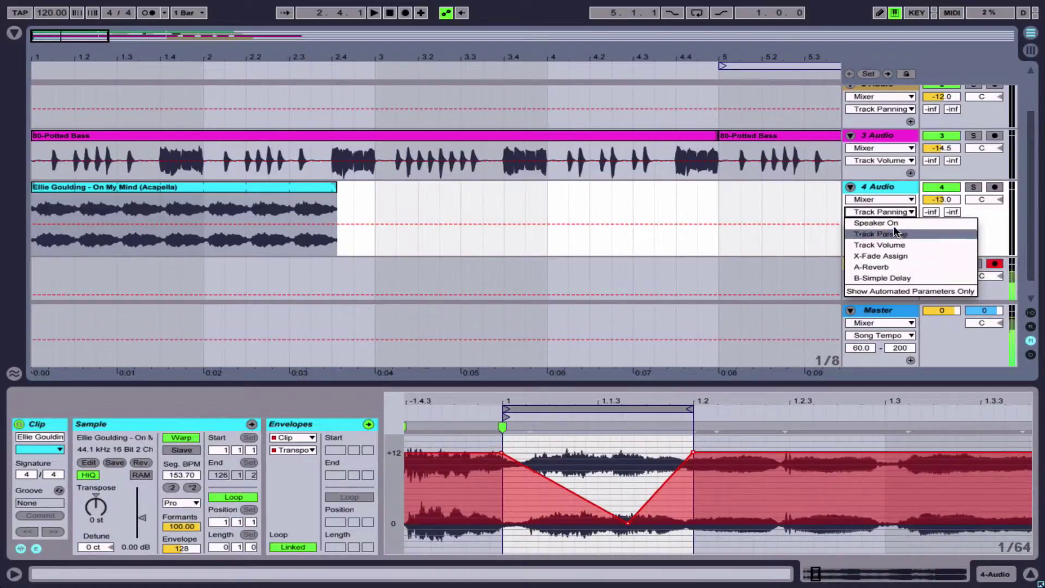
click(899, 207)
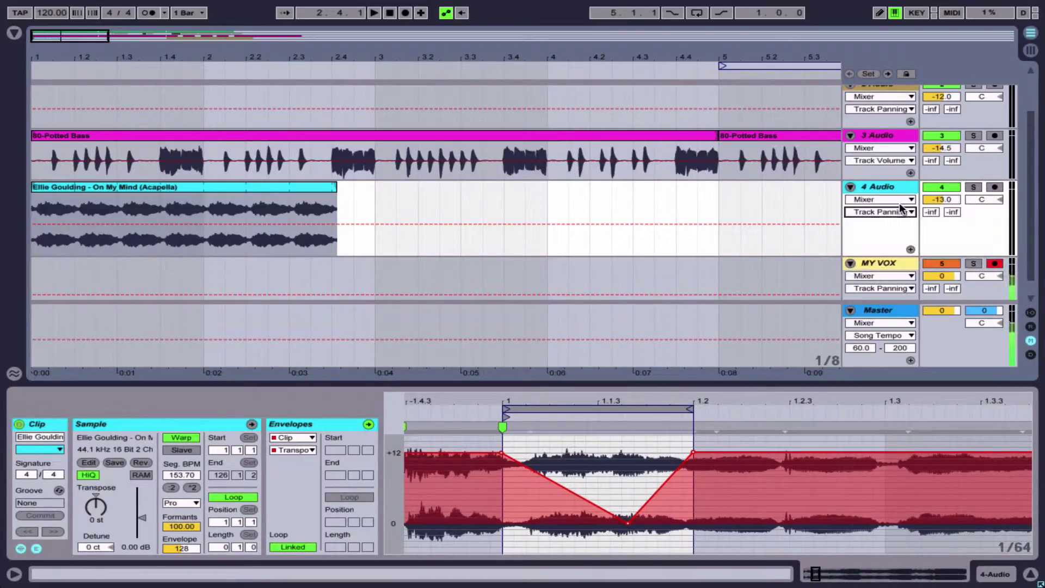
click(308, 437)
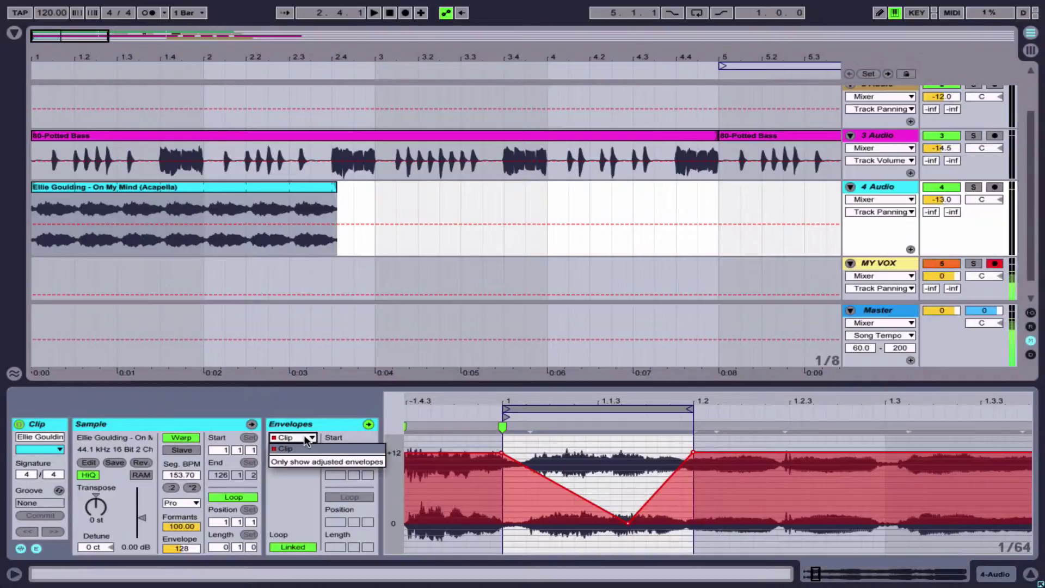
click(315, 423)
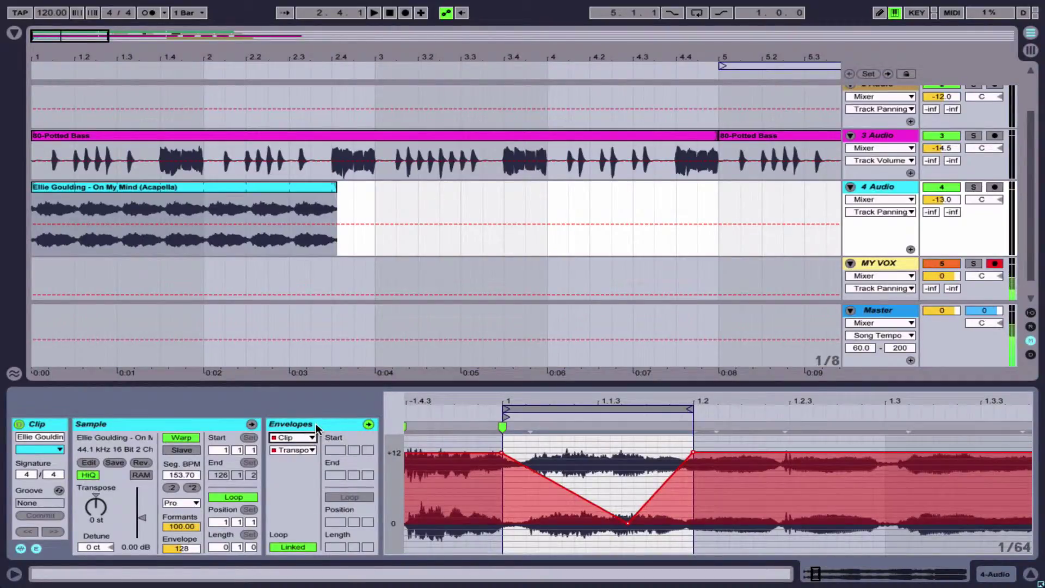
- Show the Mixer envelopes of the Ellie Goulding clip in Session View and examine the mixer parameters they offer
key(Tab)
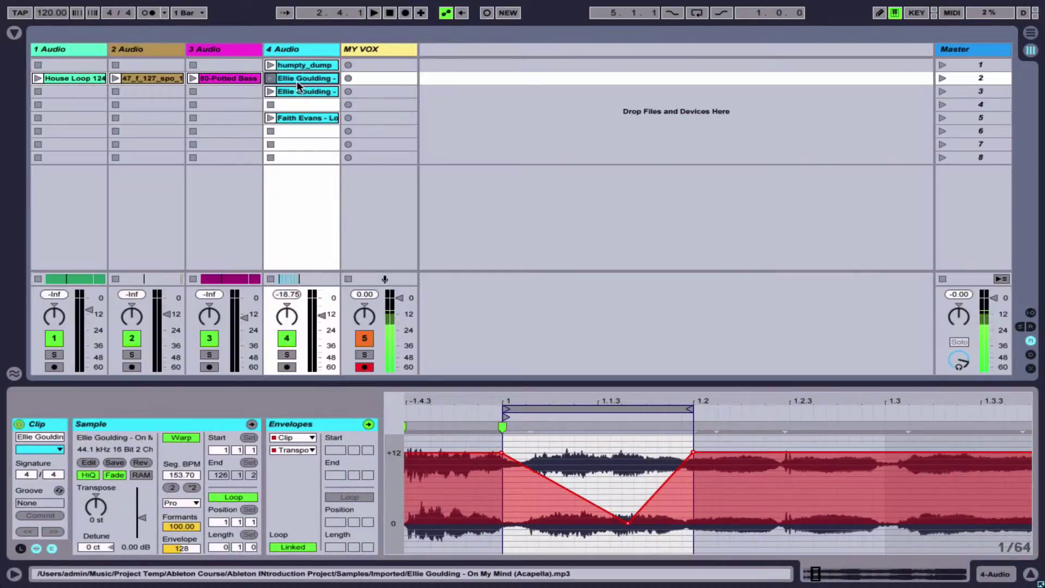
click(308, 438)
click(312, 459)
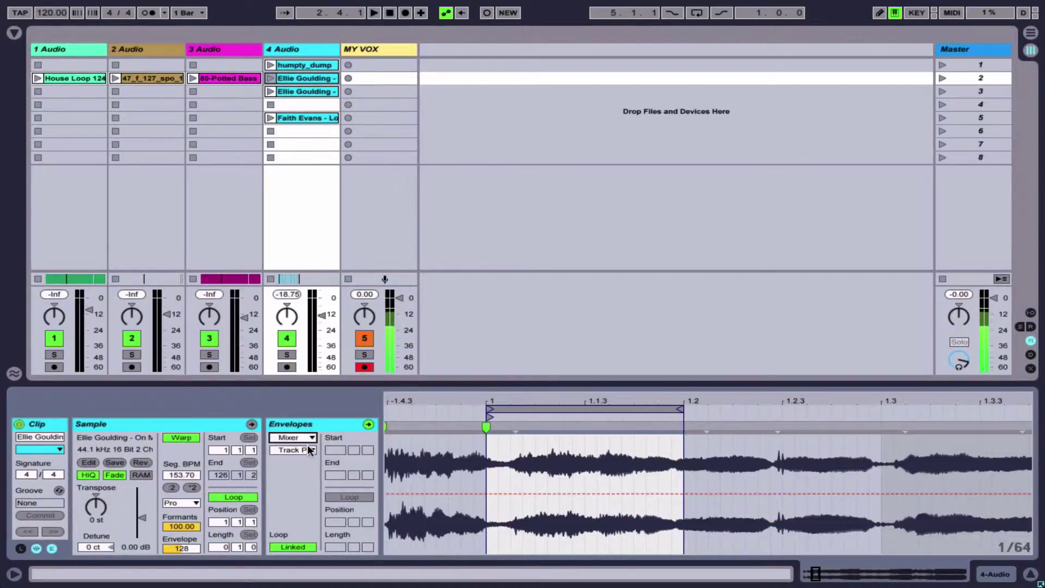
click(306, 450)
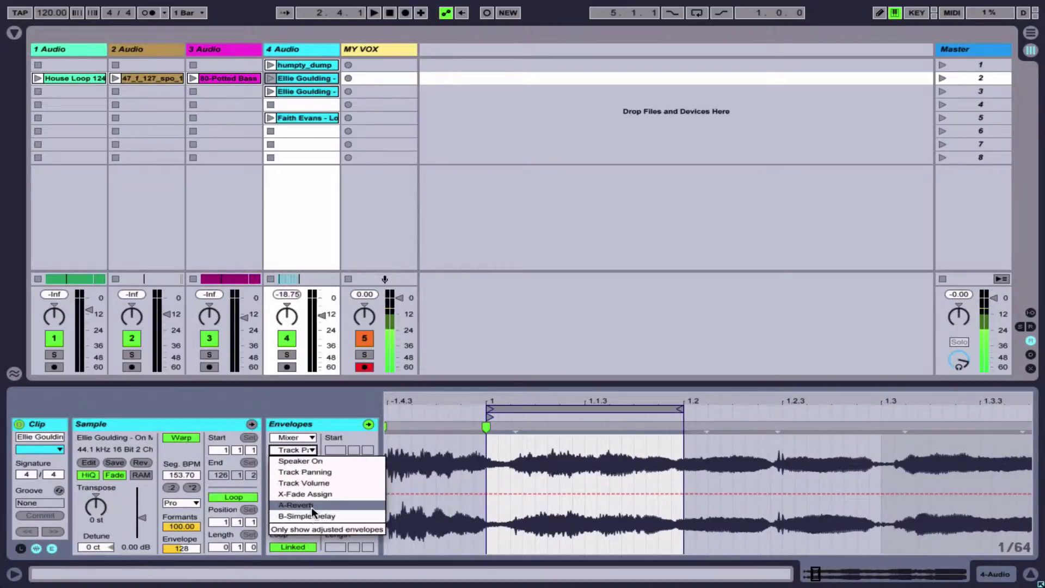
click(313, 446)
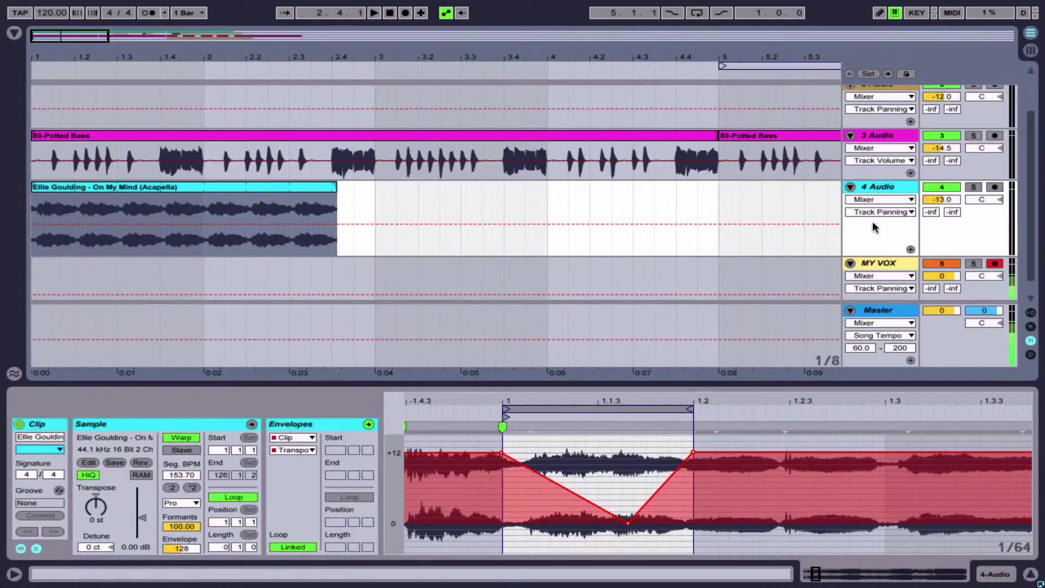
- Compare the automation parameters and devices offered for 4 Audio in the arrangement with its clip's envelope options, keeping Mixer selected
click(887, 211)
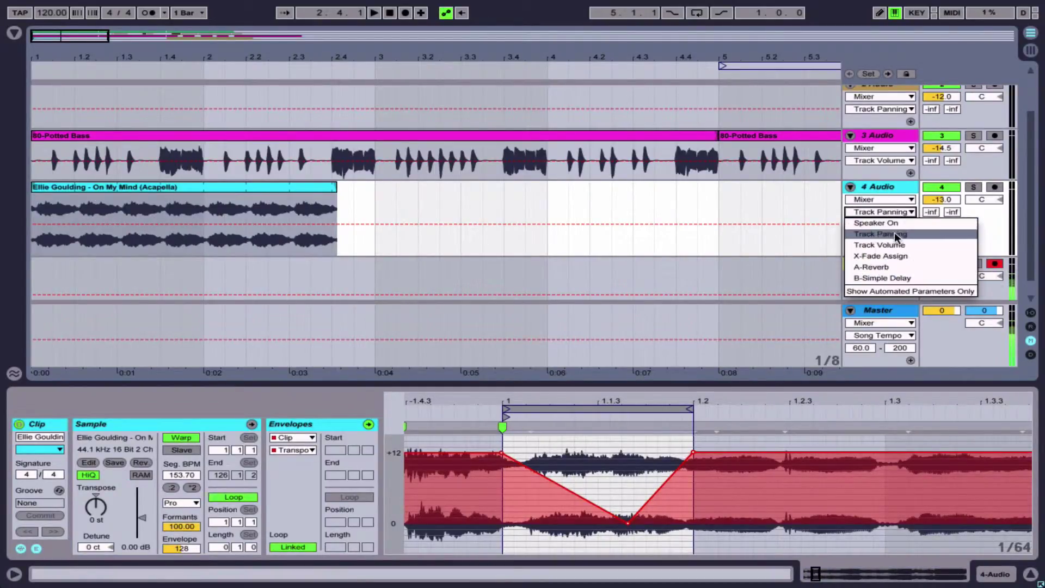
click(891, 210)
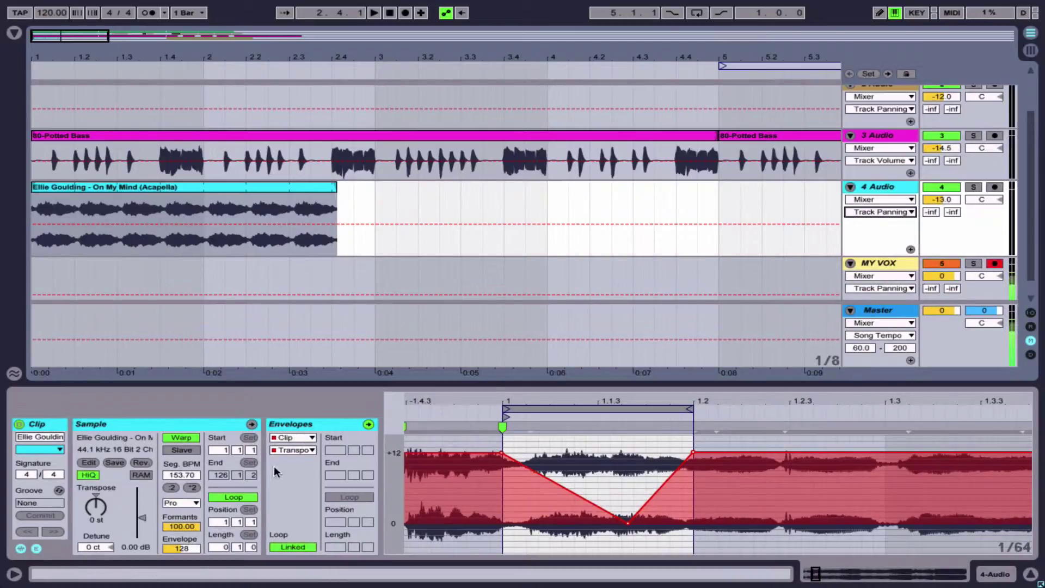
click(309, 438)
click(307, 448)
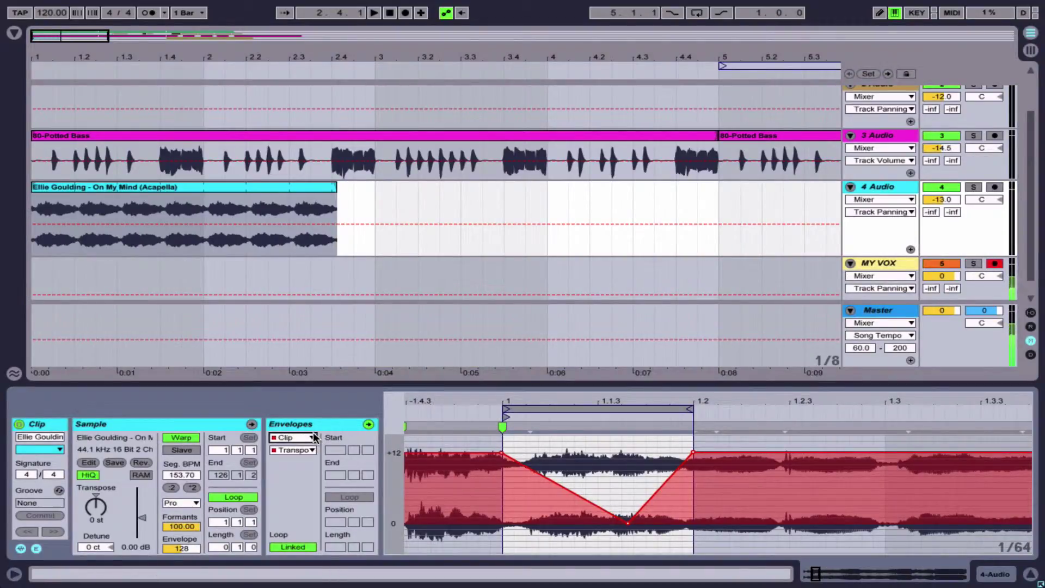
click(908, 199)
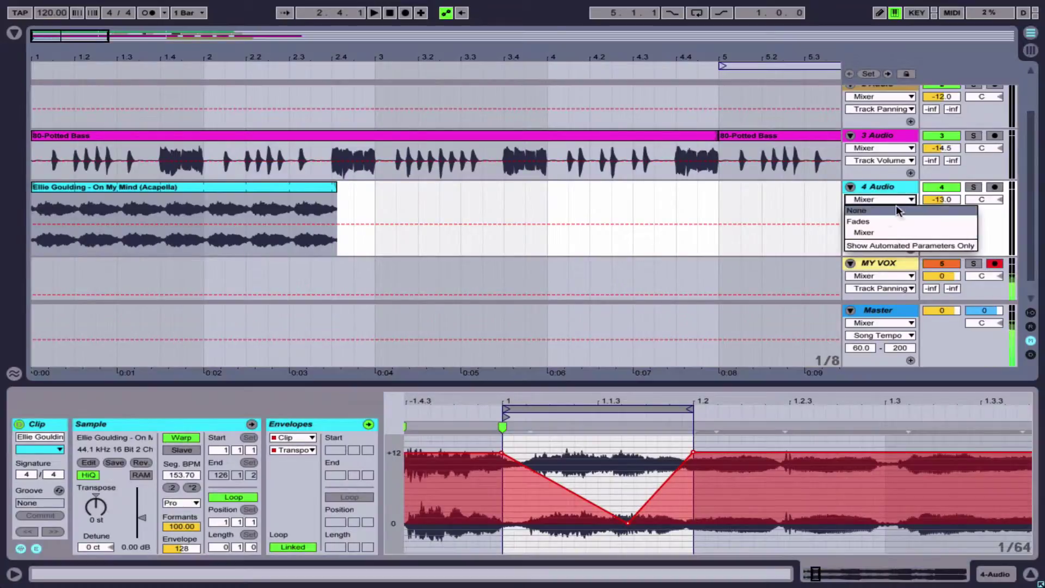
click(880, 232)
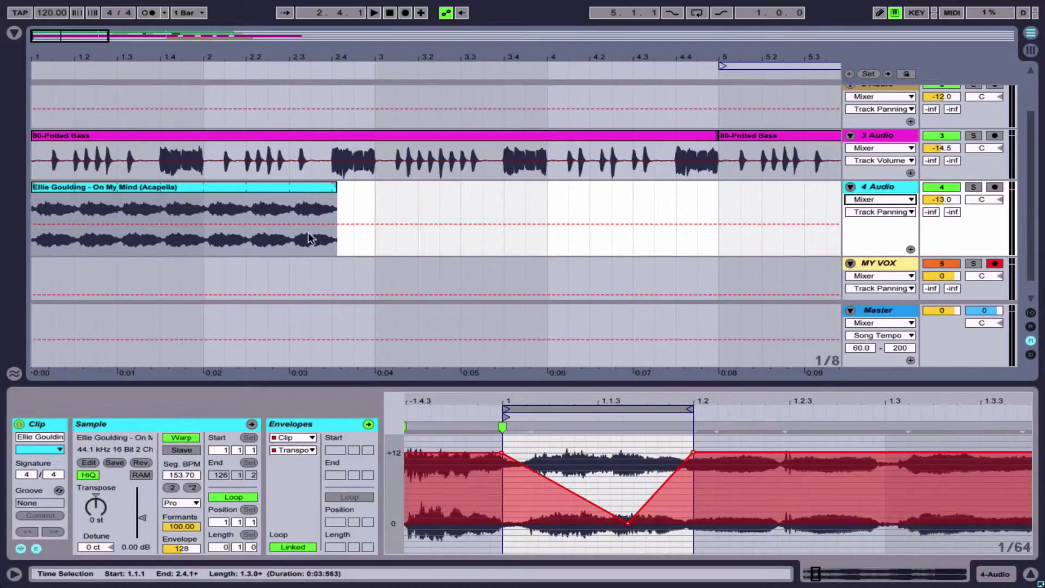
- Add three track panning automation points near the start of the Ellie Goulding clip, raising the middle one to 33R
click(80, 223)
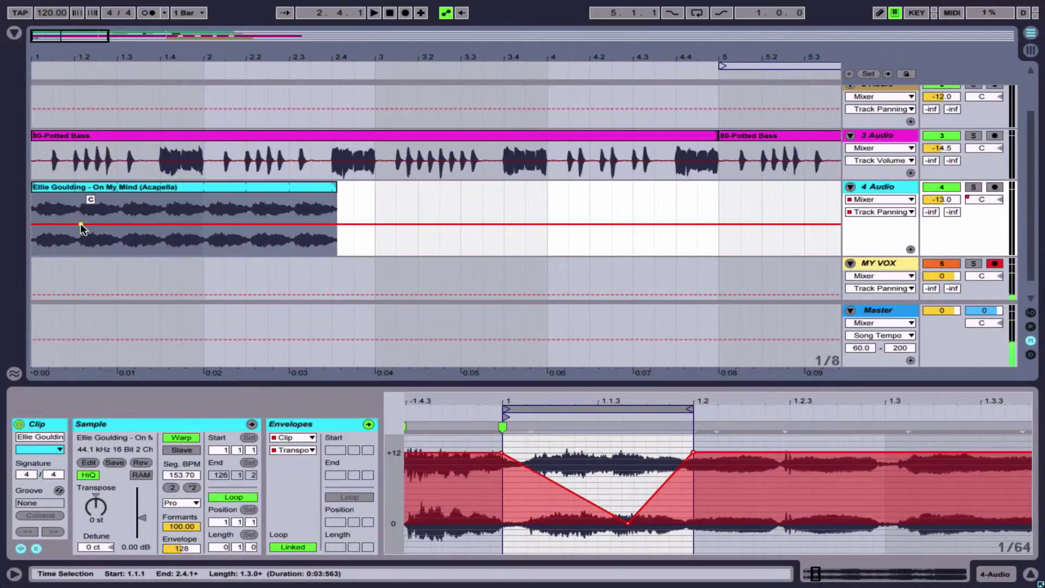
click(170, 224)
drag(129, 224, 128, 205)
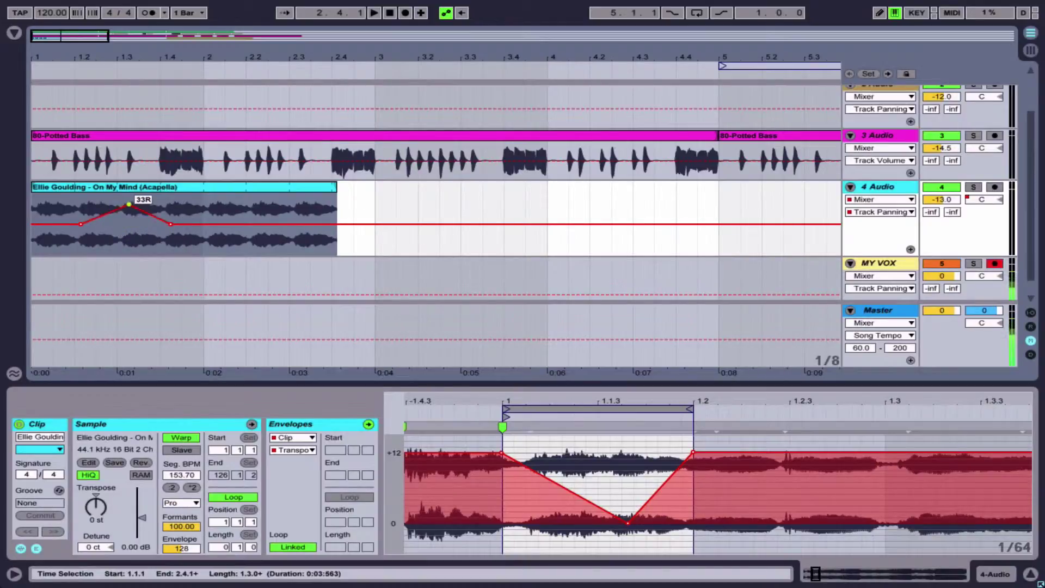
- Bend the rising and falling segments of the 4 Audio panning automation into outward curves
scroll(120, 216, right, 5)
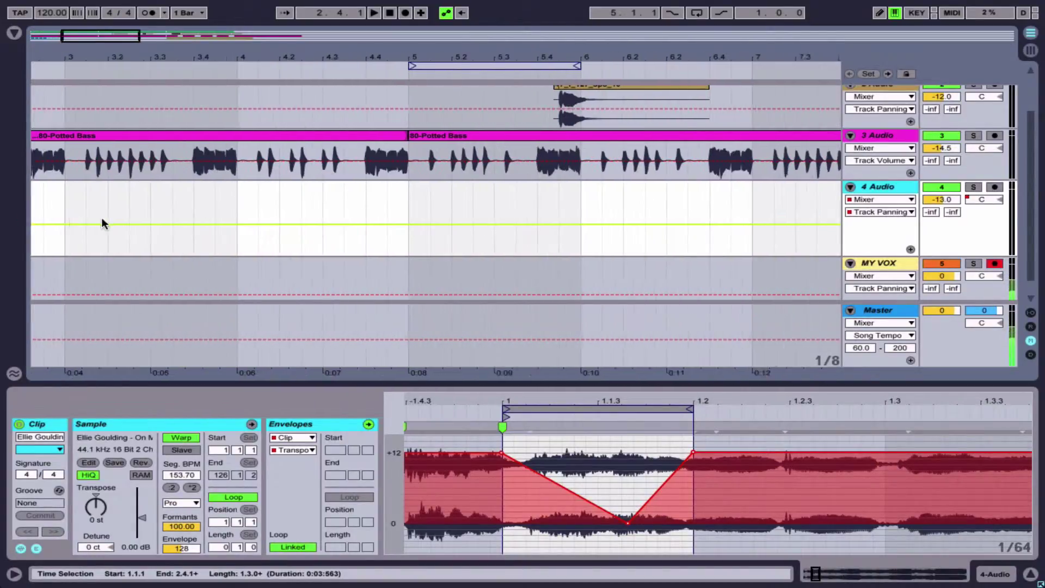
scroll(102, 220, left, 5)
scroll(102, 220, down, 1)
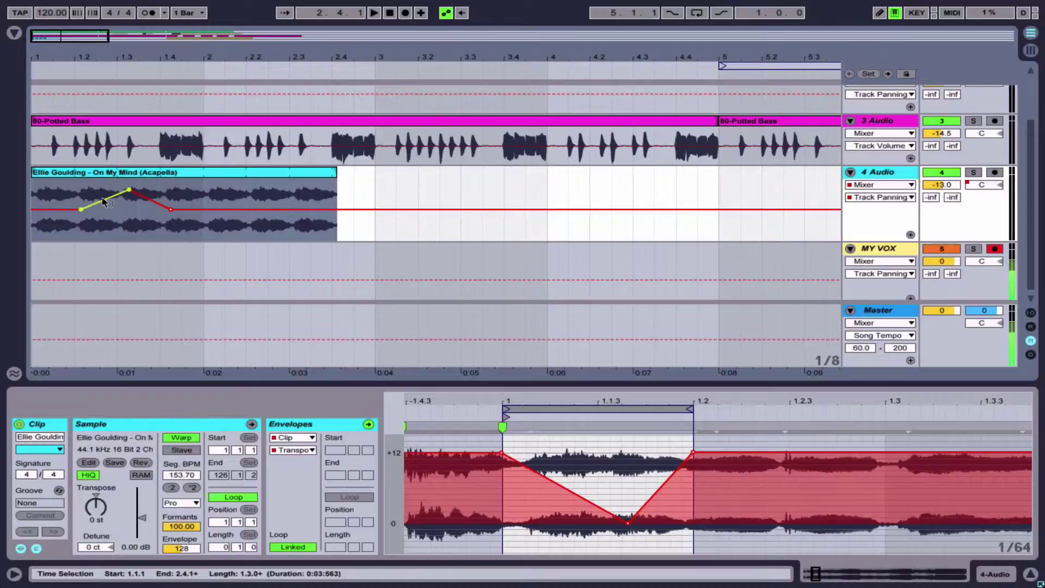
drag(105, 202, 157, 197)
click(172, 225)
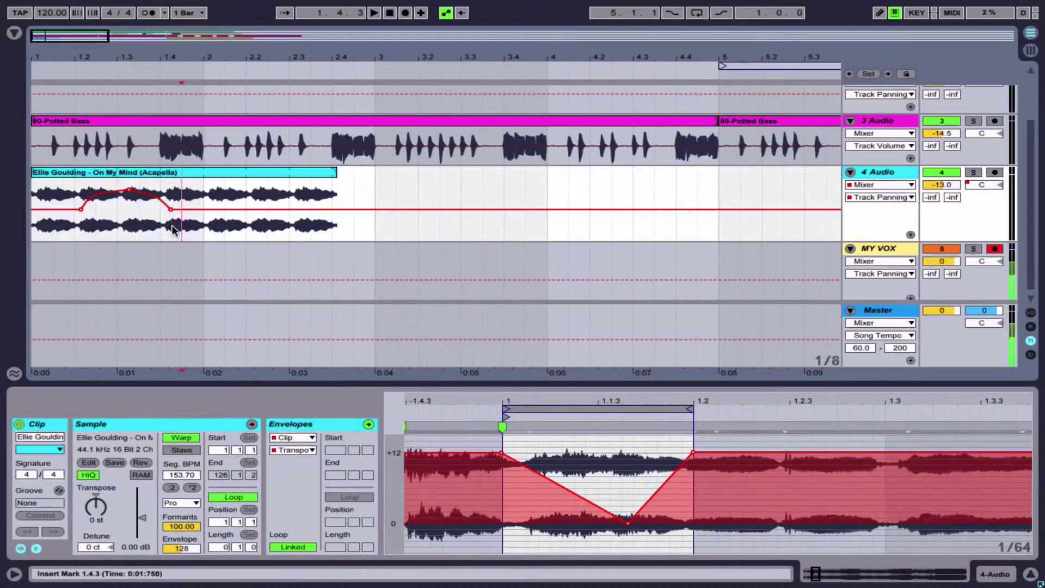
- Try deleting the range from 1.1.3 to 1.4.3 on 4 Audio, undo the deletion, and remove the panning automation
drag(54, 203, 184, 211)
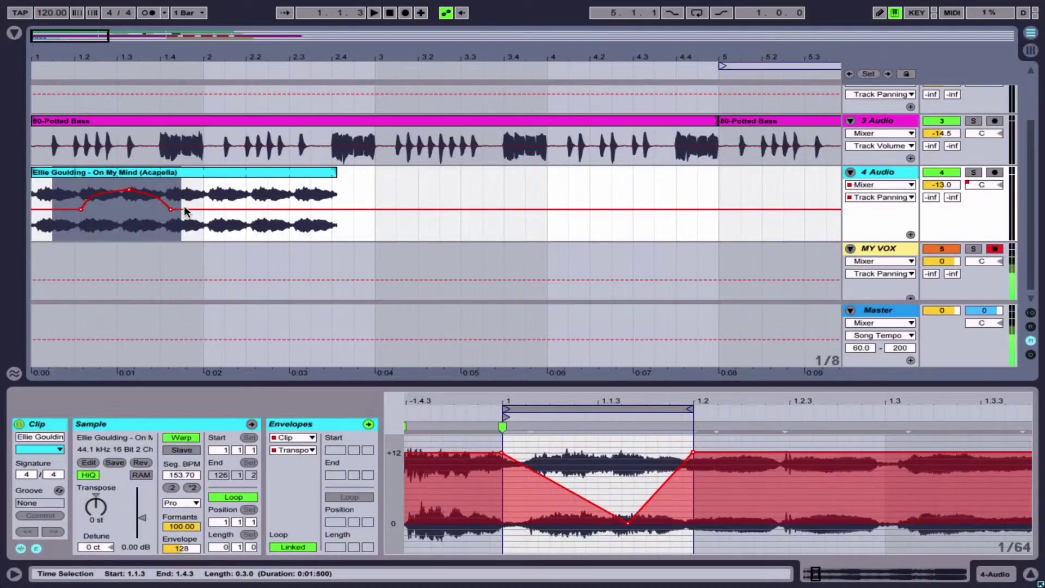
key(Delete)
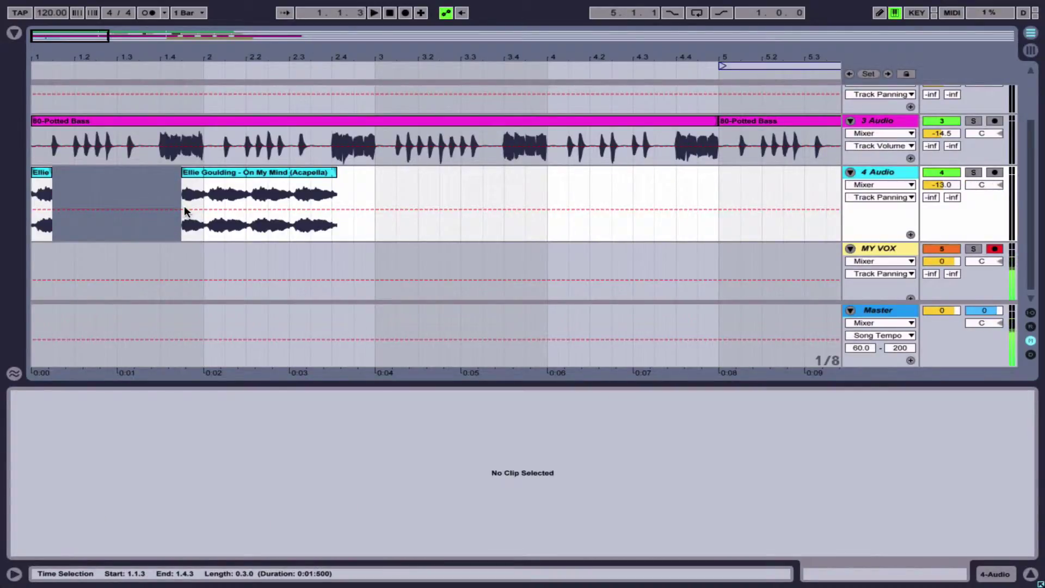
key(ctrl+z)
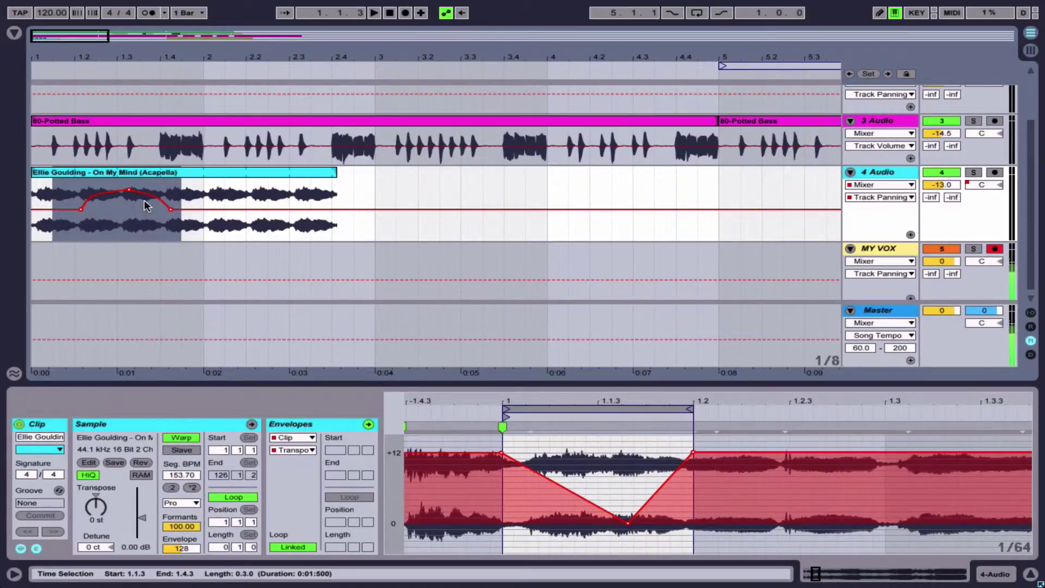
key(ctrl+z)
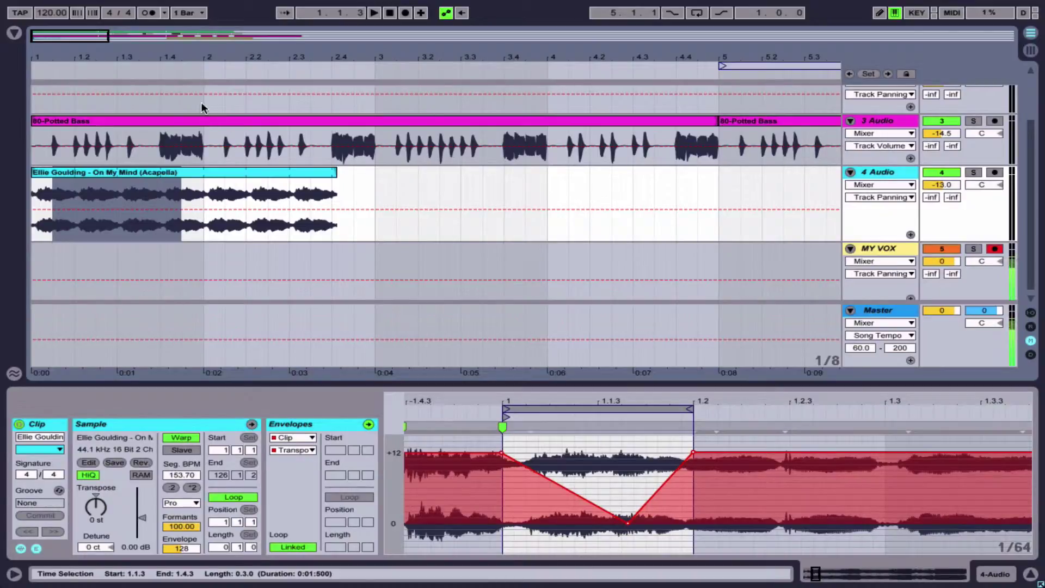
- Add the Auto Filter audio effect to the 4 Audio track and hide the browser
click(14, 34)
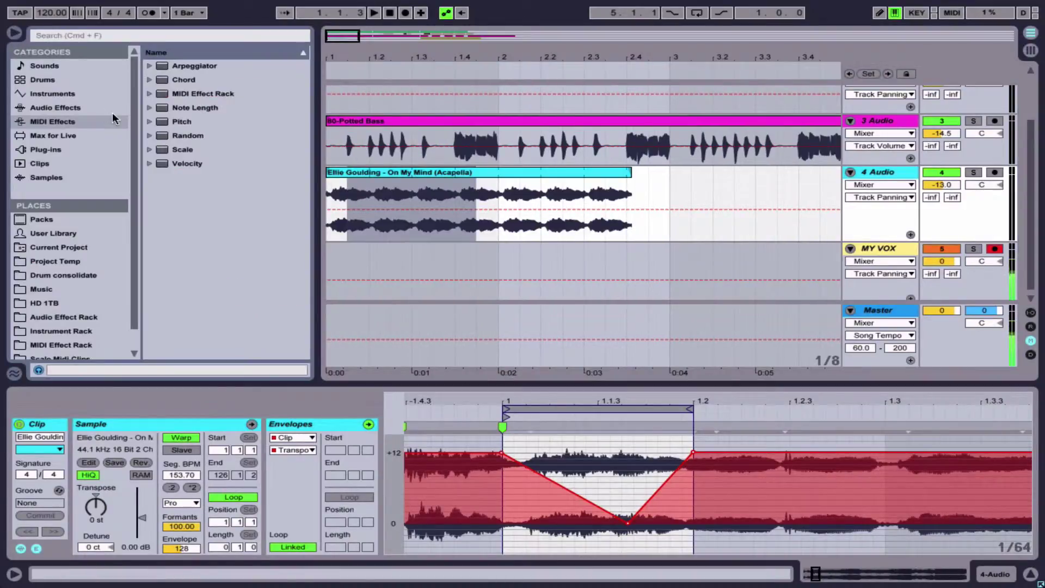
click(75, 108)
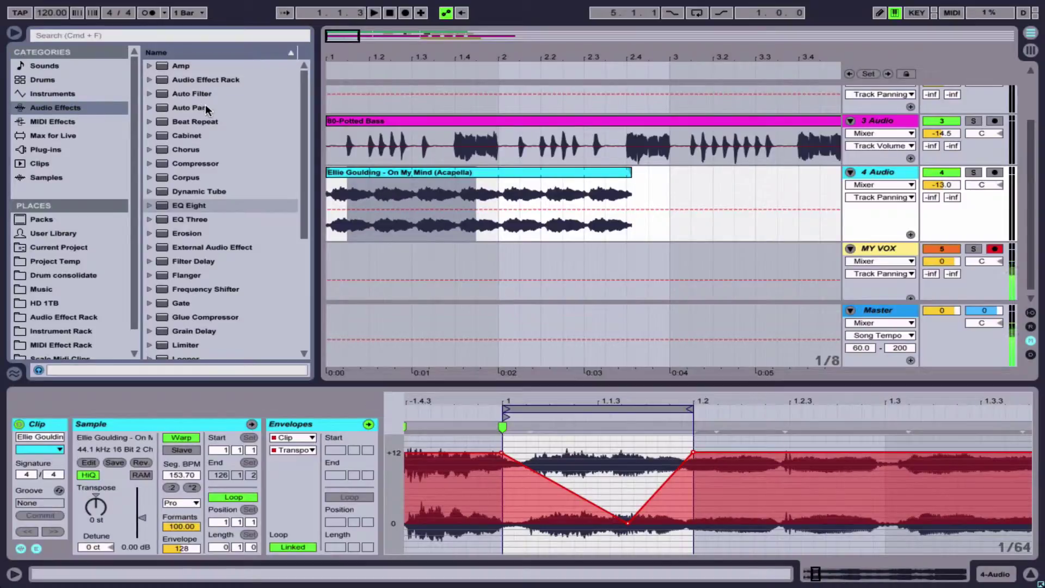
drag(181, 94, 432, 184)
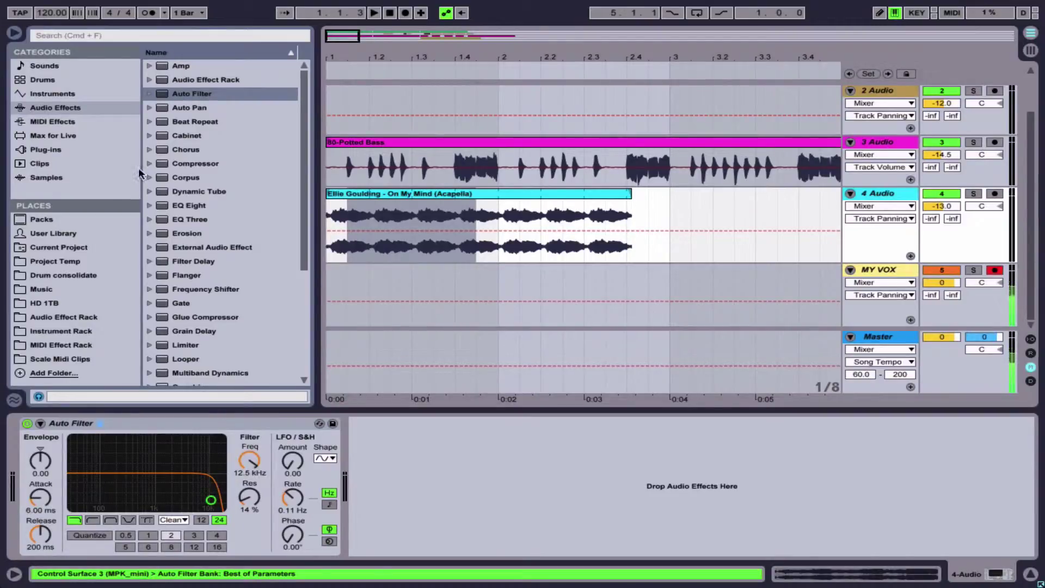
click(14, 32)
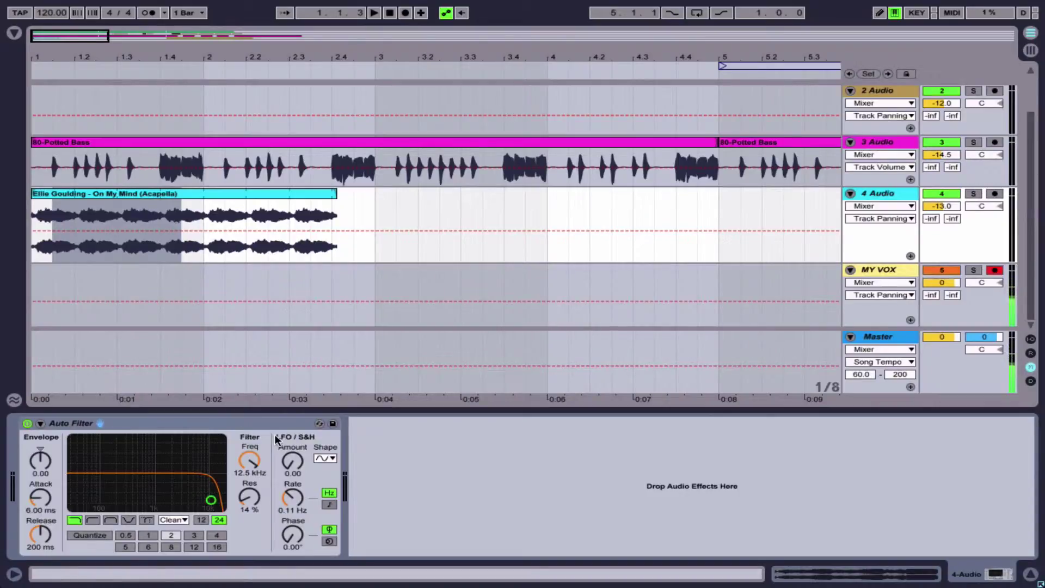
- Set the automation lane of 4 Audio to the Auto Filter's Frequency parameter
click(898, 206)
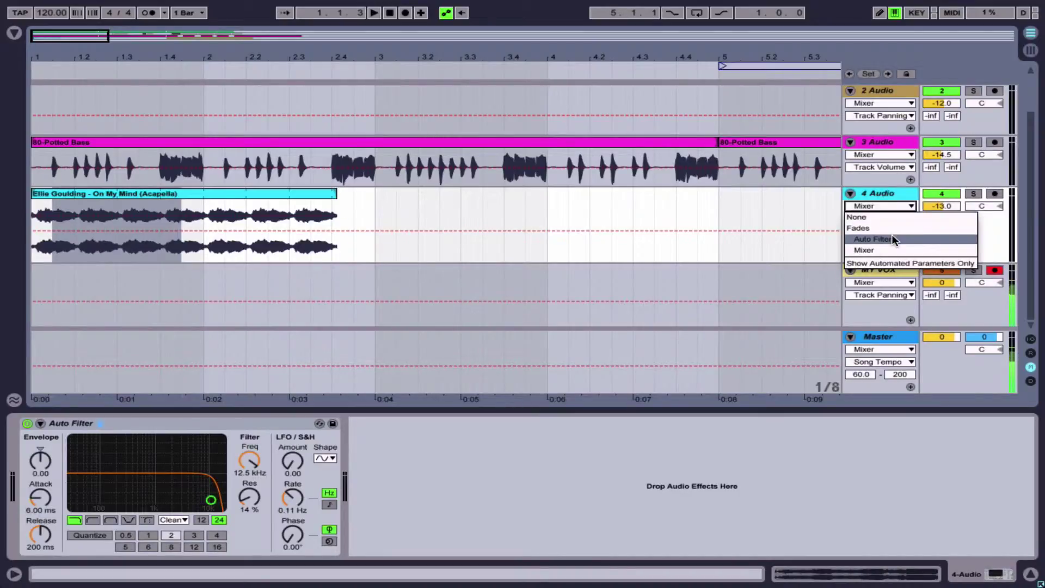
click(891, 239)
click(903, 219)
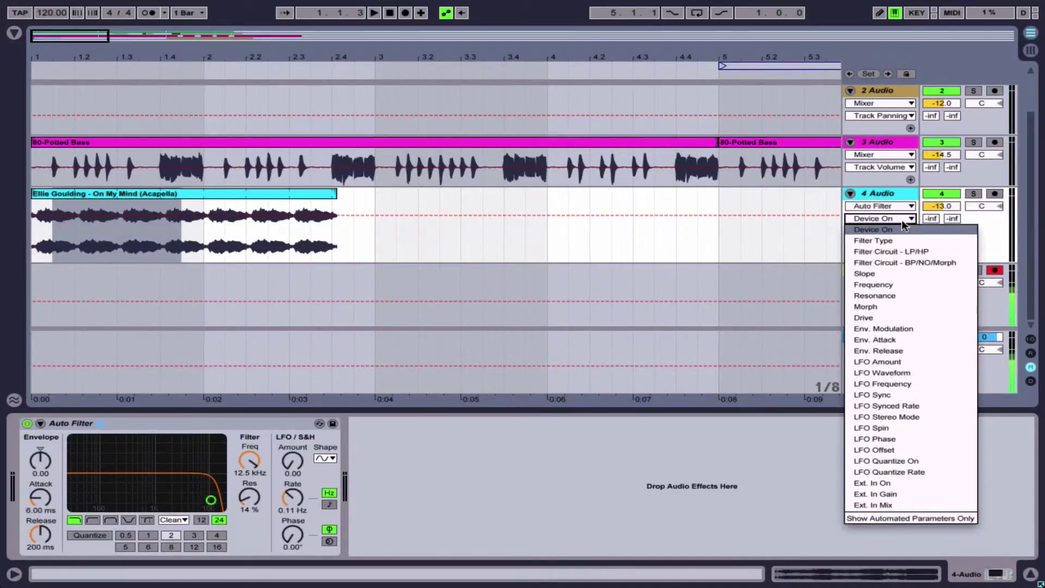
click(903, 281)
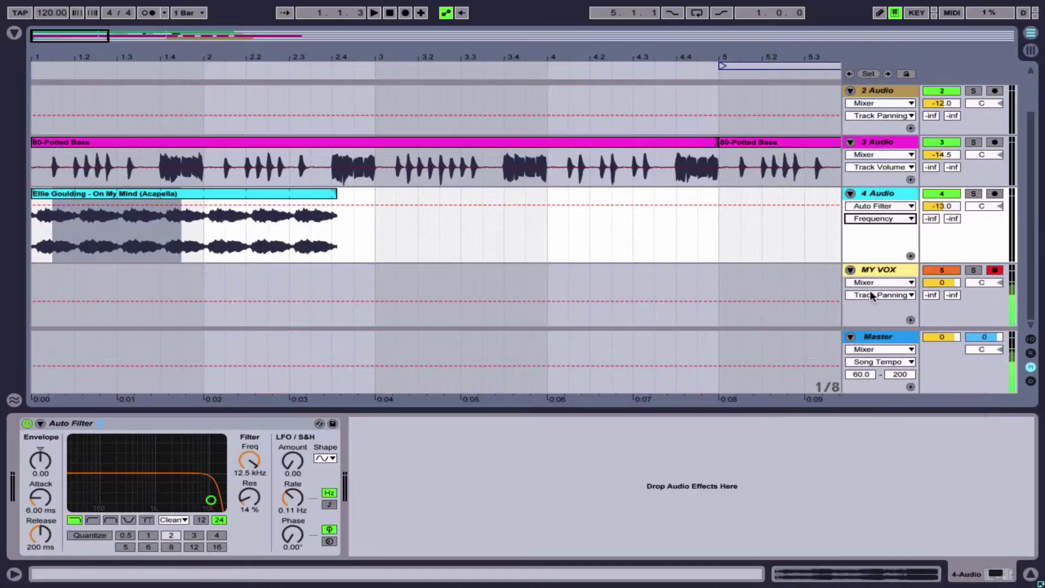
- Turn on Quantize in the Auto Filter and show the automation lanes of its individual controls, ending on Resonance
click(249, 500)
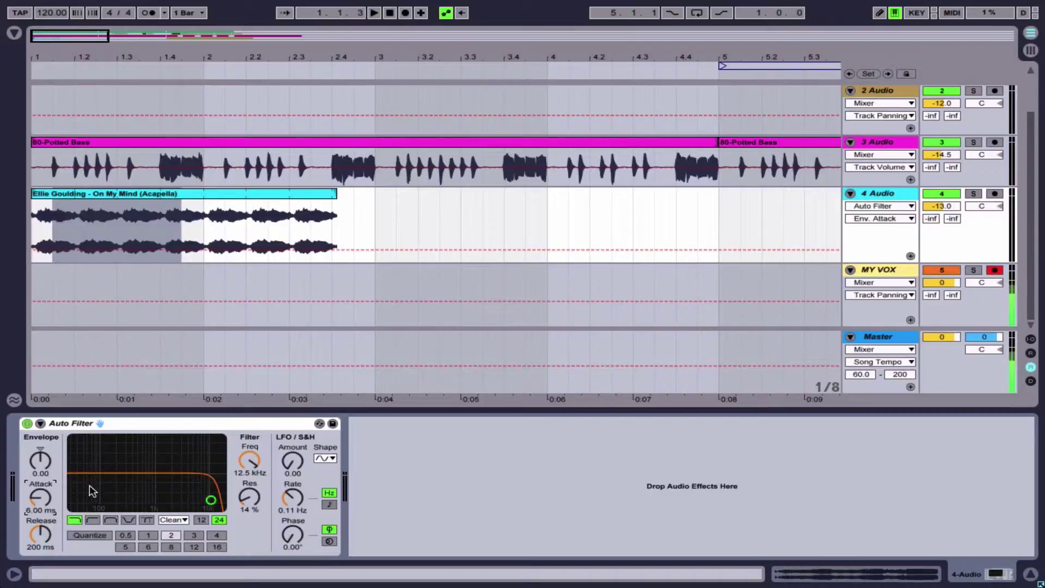
click(91, 534)
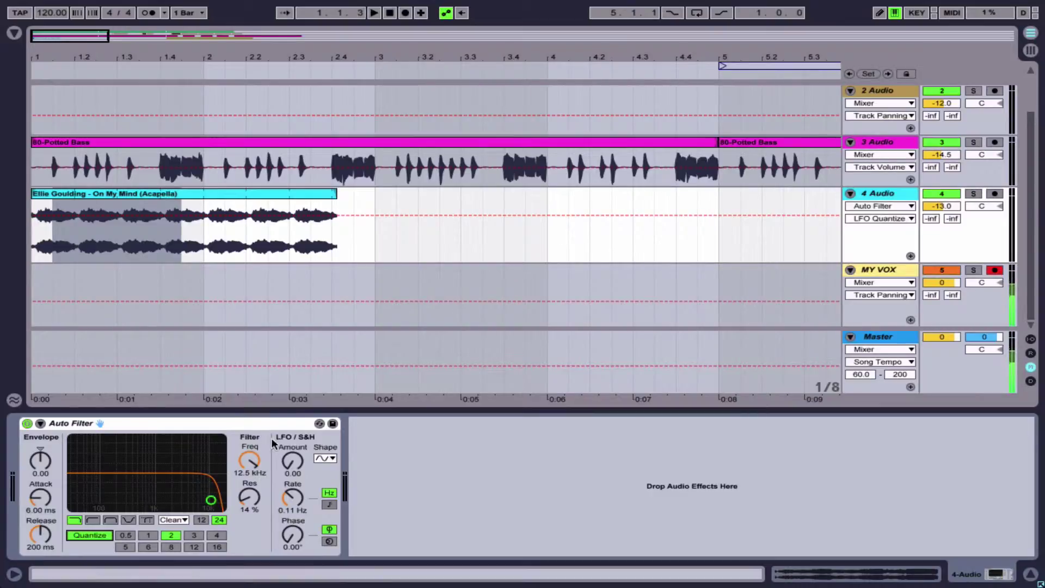
click(245, 467)
click(253, 498)
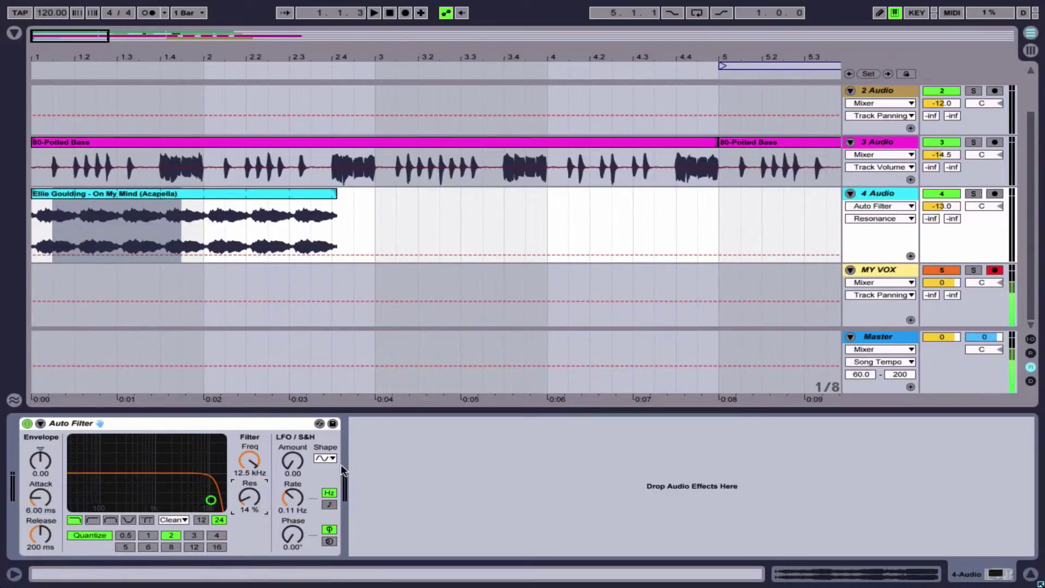
- Check the automatable devices of 4 Audio and display the Auto Filter's Frequency automation via its device control
click(884, 205)
click(885, 202)
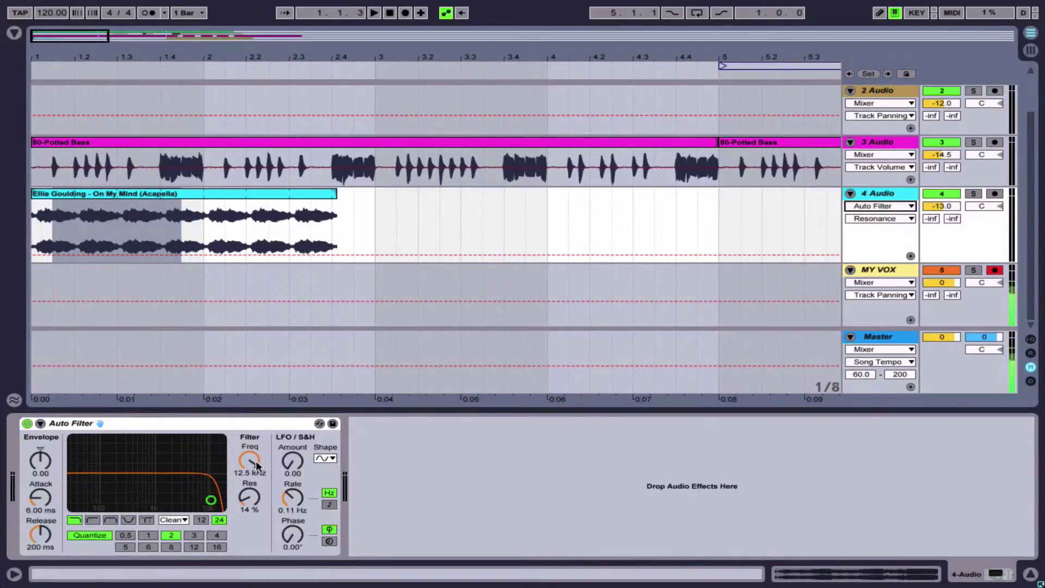
click(899, 207)
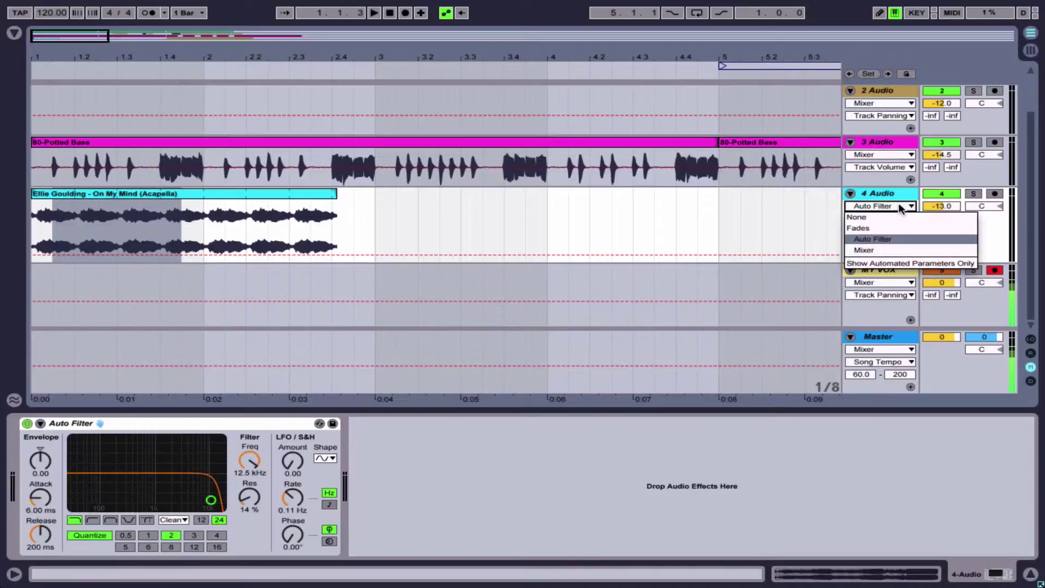
click(899, 207)
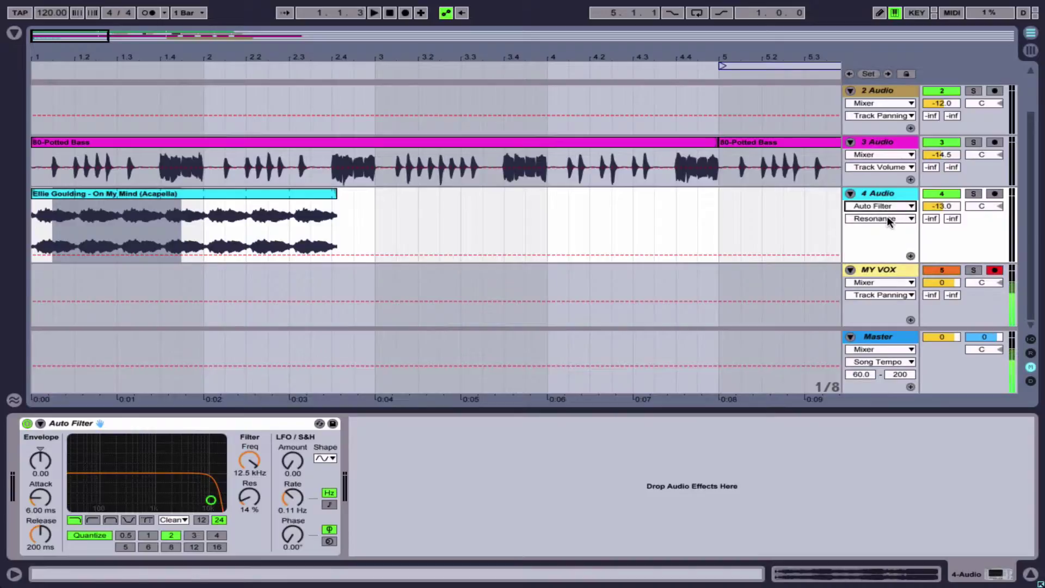
click(247, 461)
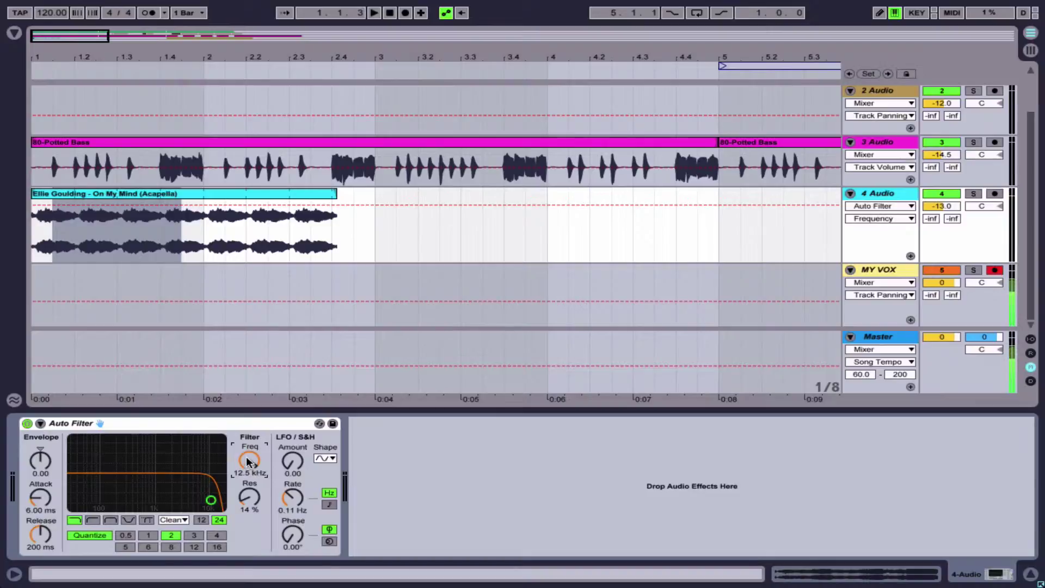
- Draw a filter frequency drop to the minimum between about 1.4 and 2.2 on 4 Audio, and remove its automation points
click(178, 205)
drag(250, 205, 251, 261)
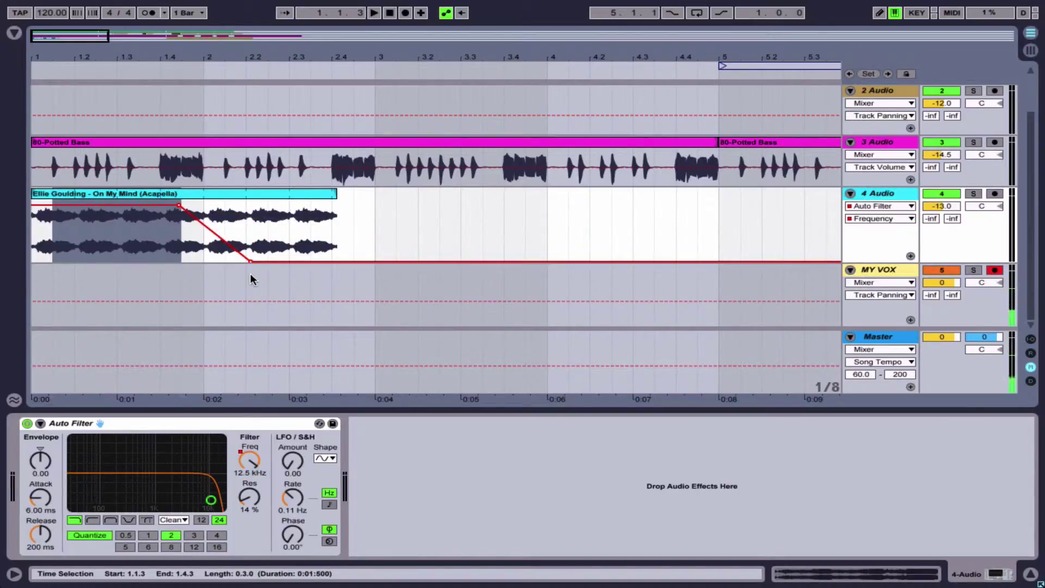
click(250, 260)
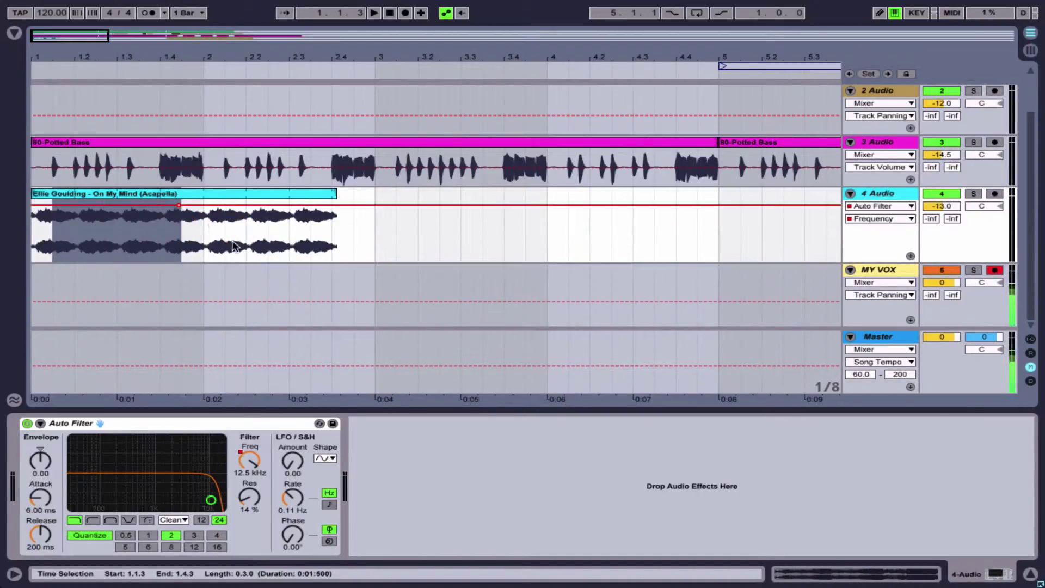
click(179, 205)
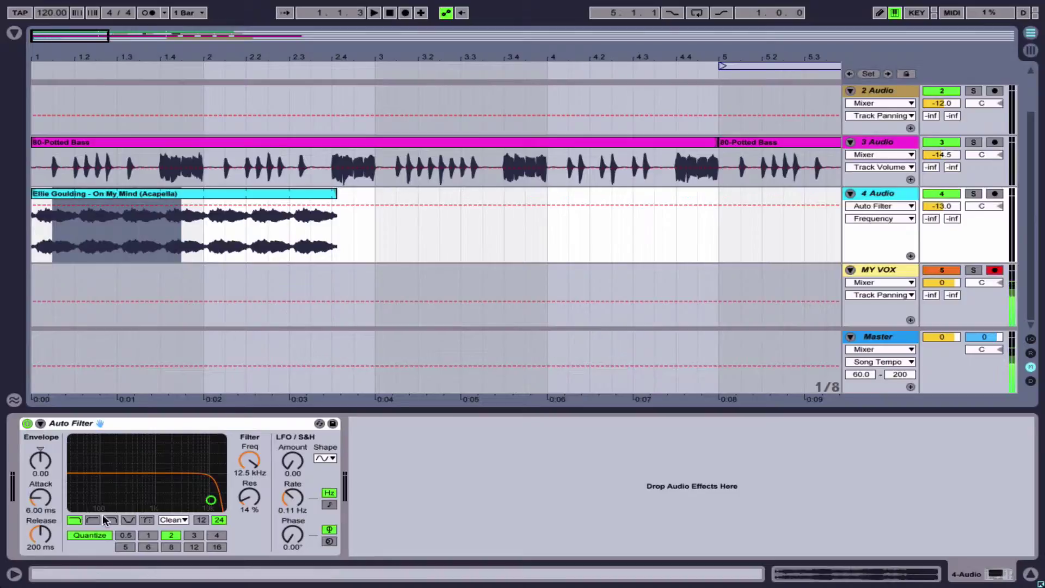
- Draw an Auto Filter LFO Amount ramp to the maximum between about 1.3 and 1.4.3 on 4 Audio, and remove its breakpoints
click(296, 498)
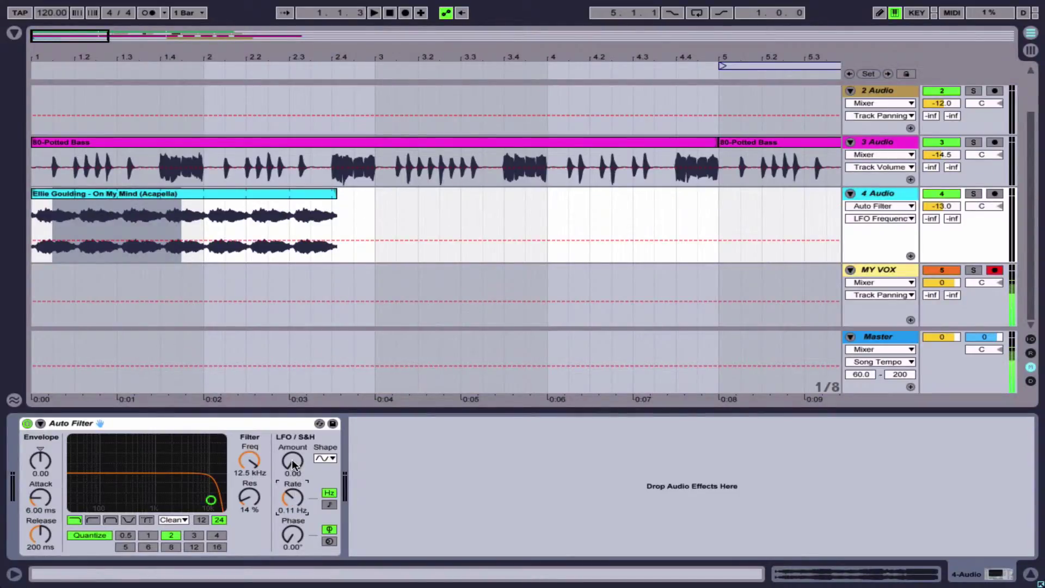
click(292, 460)
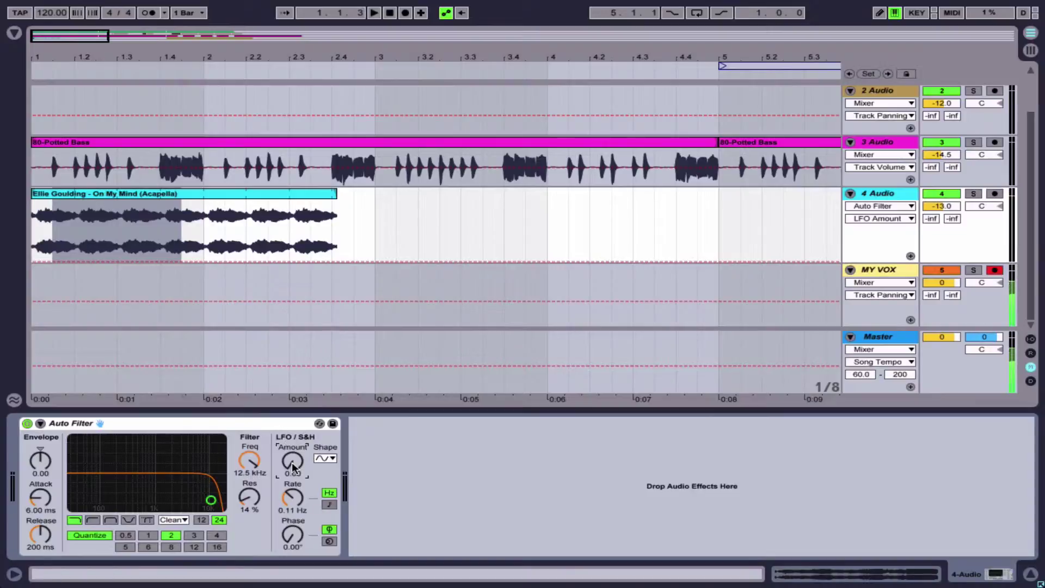
click(123, 261)
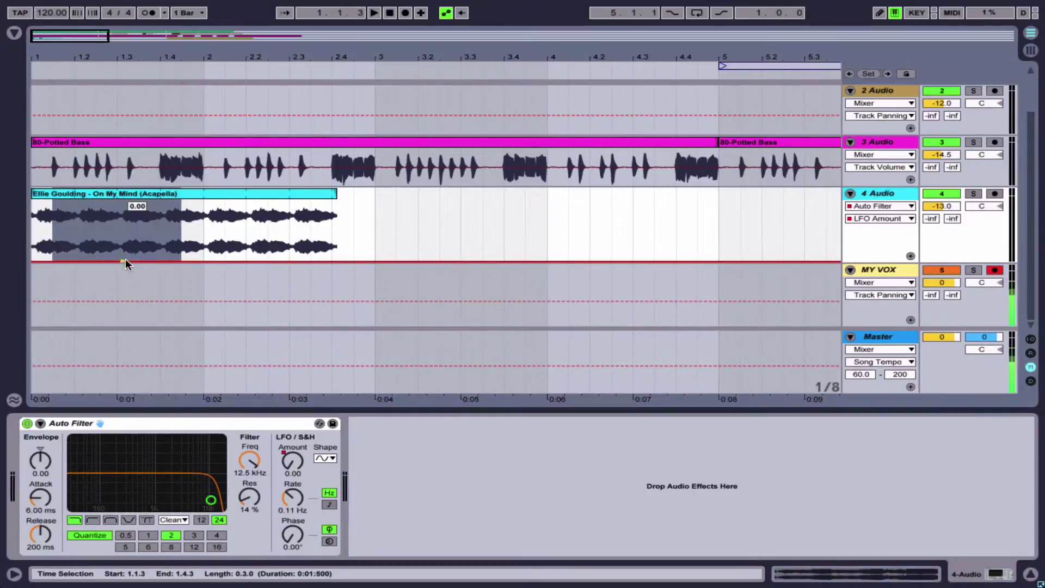
drag(180, 263, 185, 203)
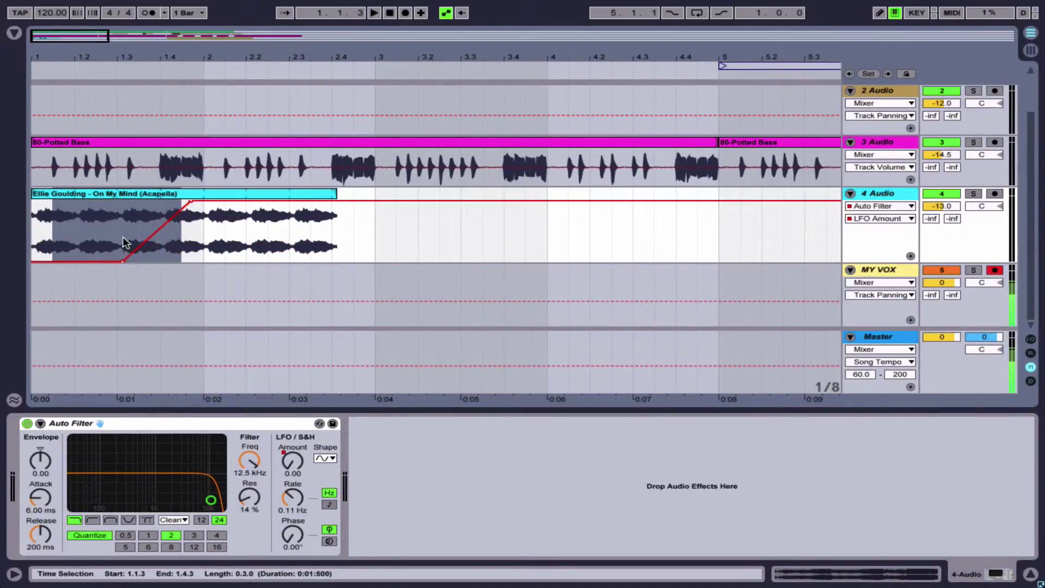
drag(116, 220, 191, 210)
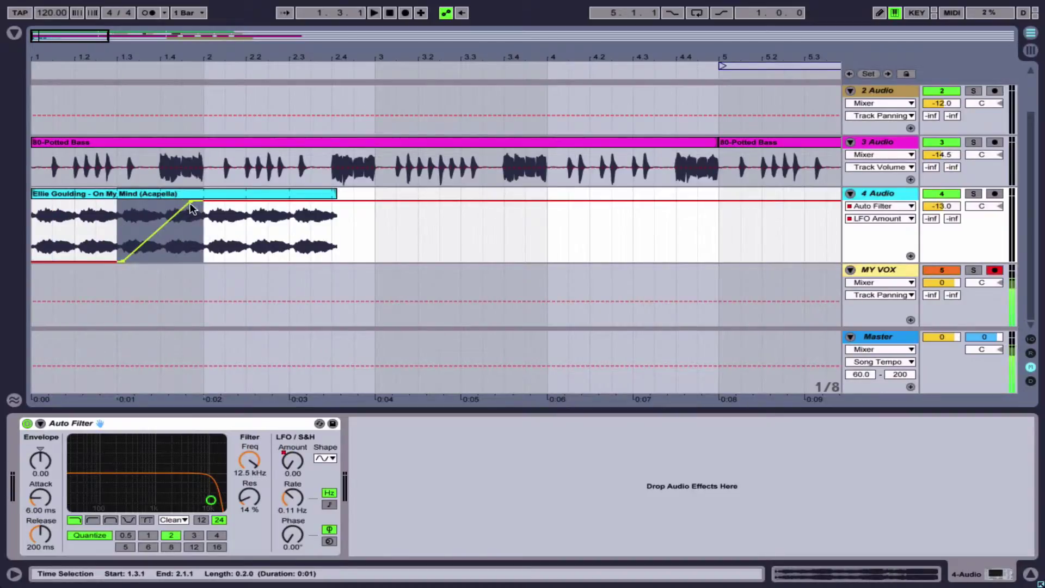
click(122, 258)
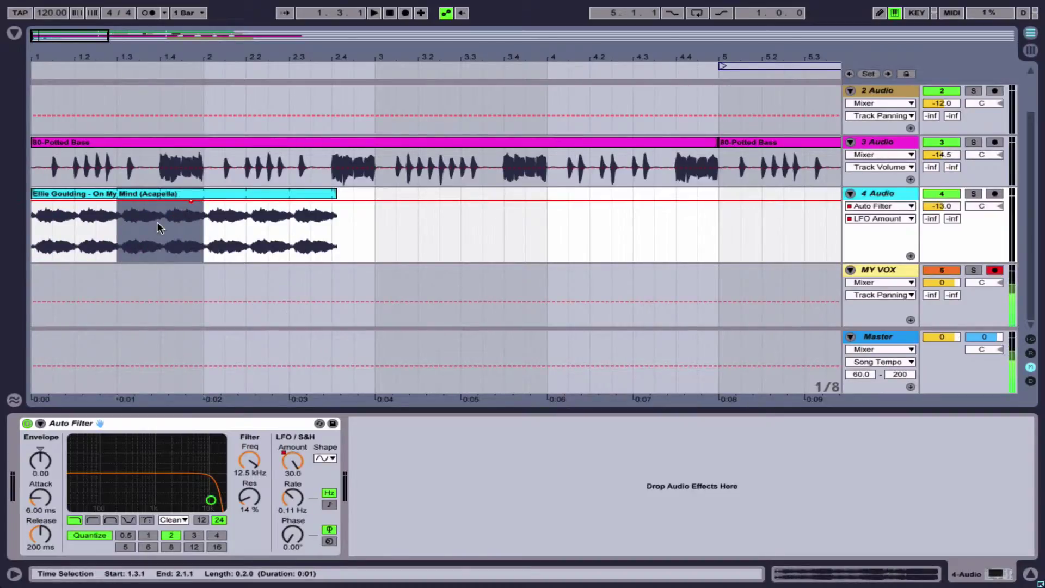
click(192, 201)
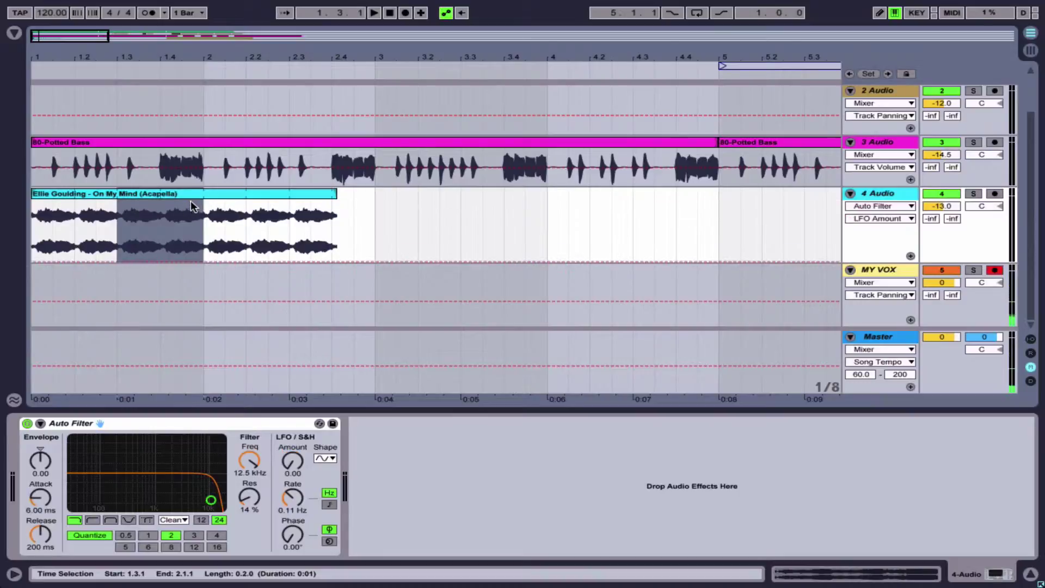
- Switch the Auto Filter to band-pass at 1.17 kHz and display its Frequency automation on 4 Audio
click(110, 520)
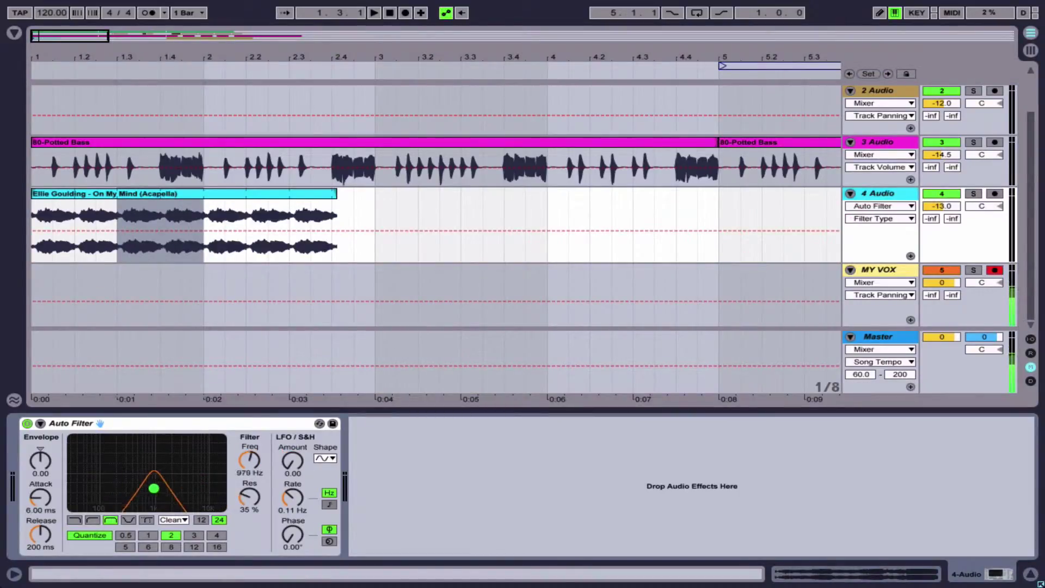
drag(153, 488, 158, 488)
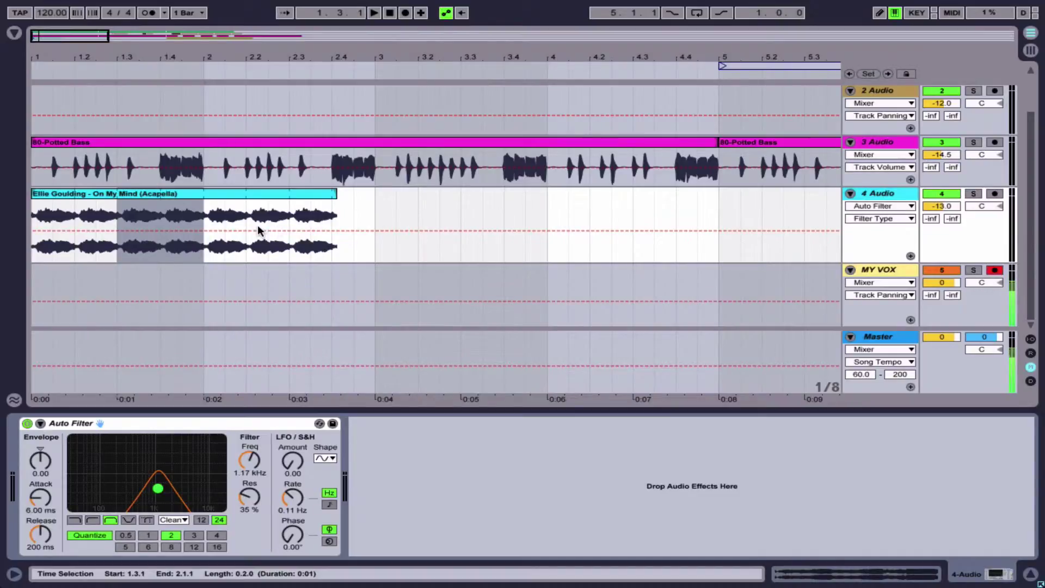
click(247, 460)
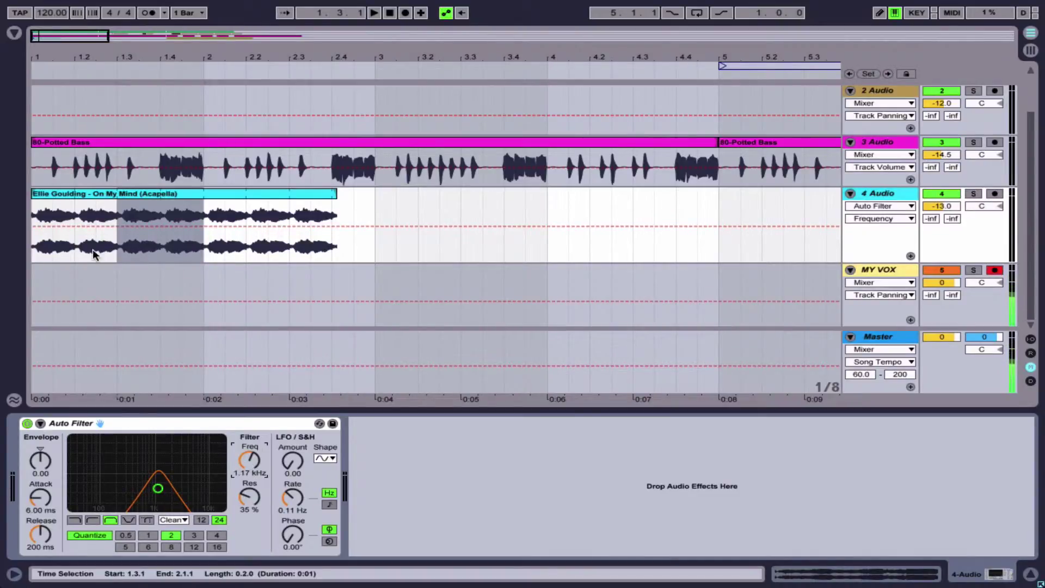
- Draw a zigzag of filter frequency breakpoints across the acapella clip, alternating high and low, and play it back
click(55, 223)
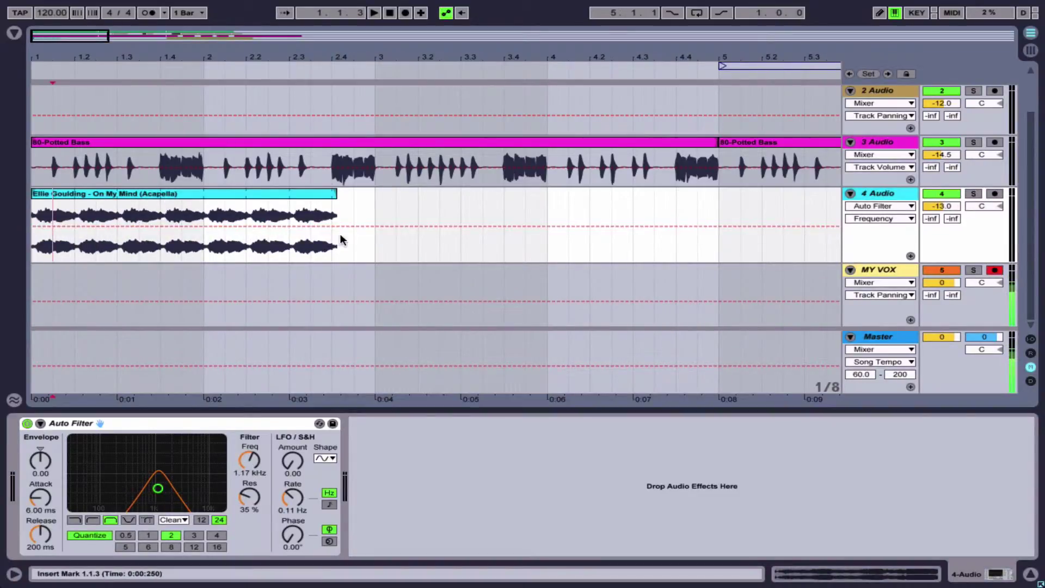
click(320, 226)
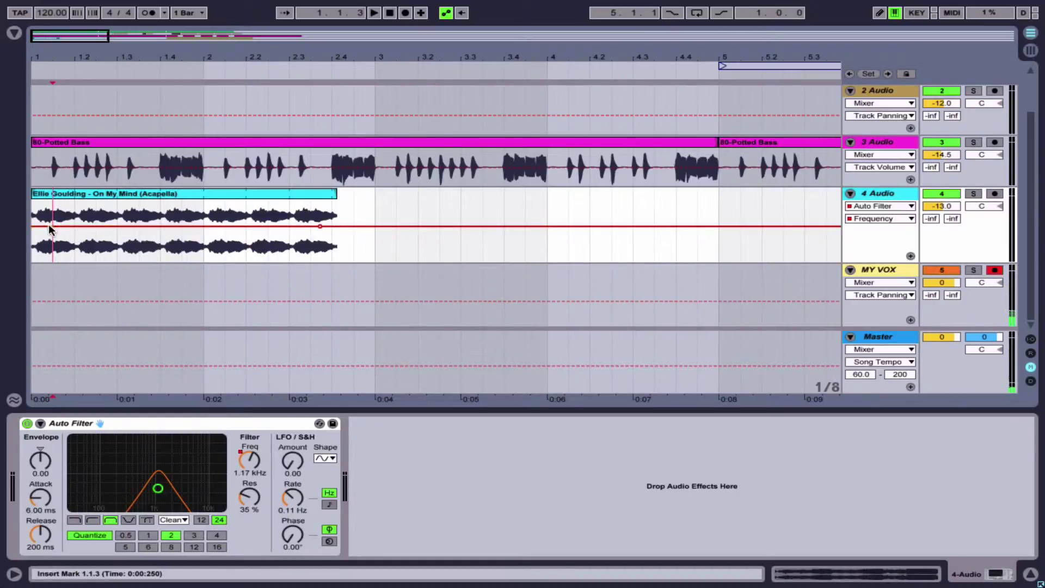
drag(96, 226, 102, 202)
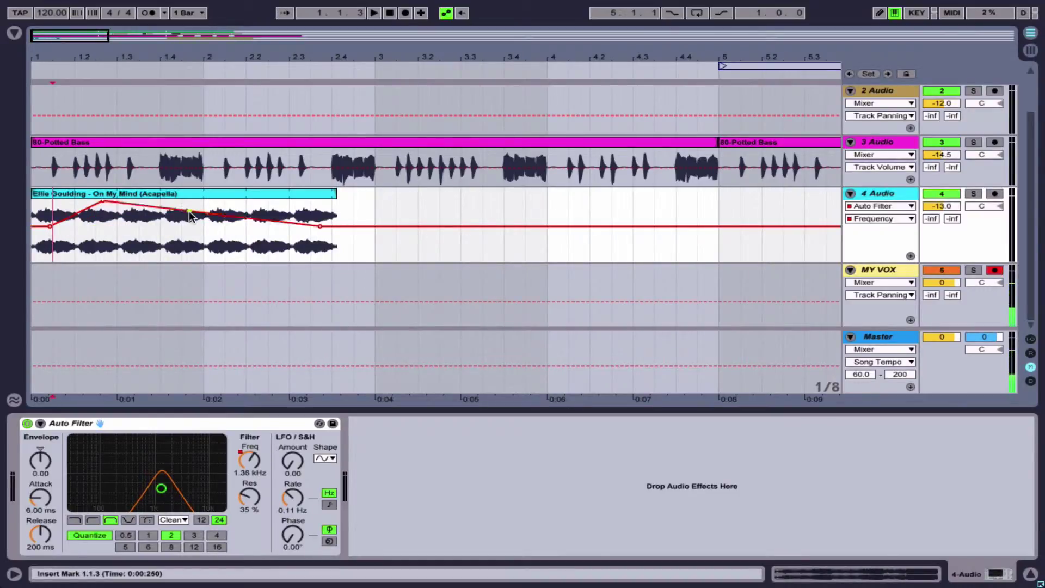
drag(188, 211, 256, 216)
click(133, 191)
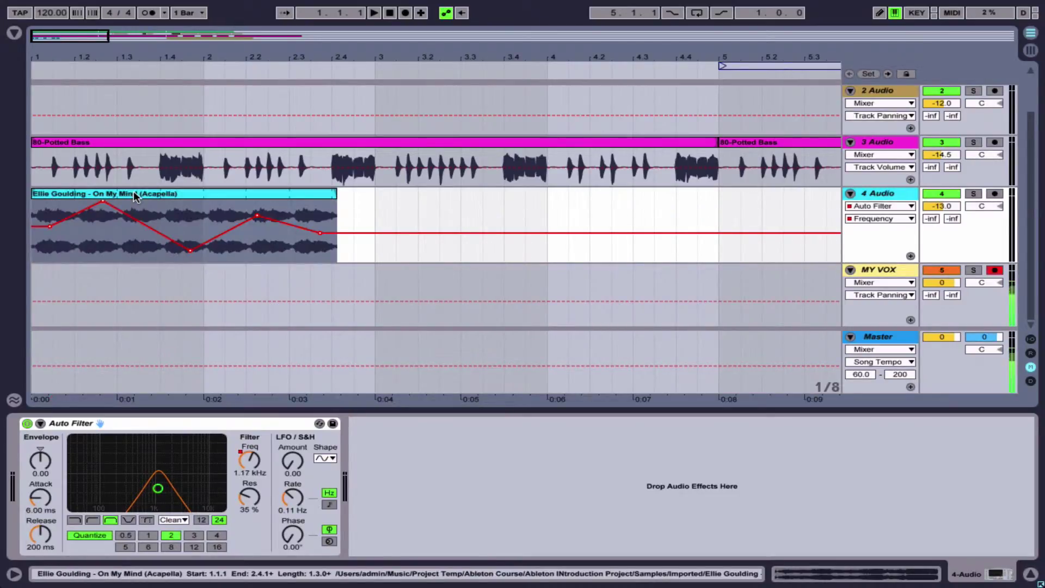
key(space)
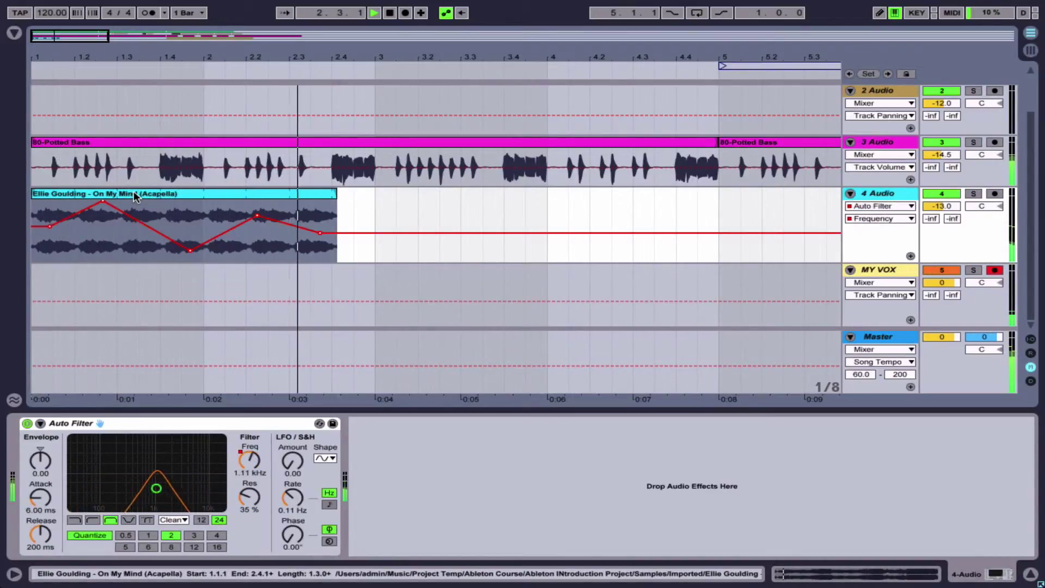
key(space)
- Lower the first frequency peak to about 5.53 kHz, raise the dip before bar 2, and play the section
drag(102, 201, 103, 201)
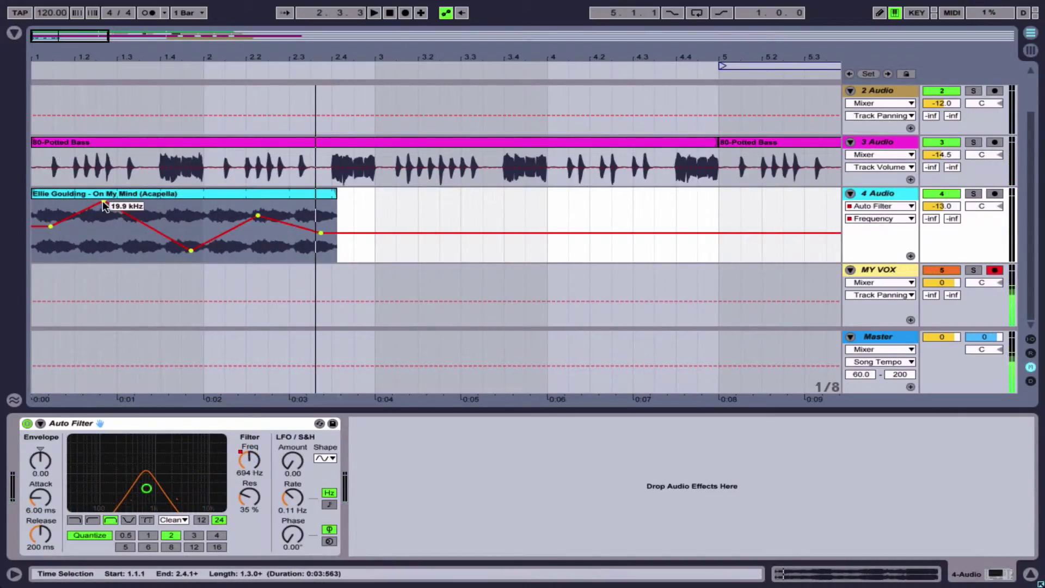
click(103, 202)
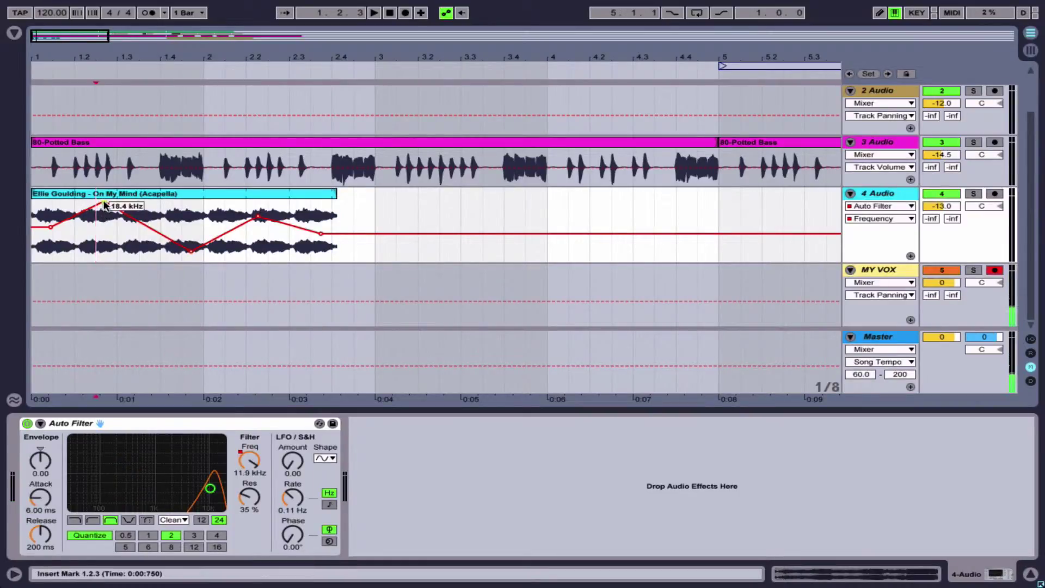
drag(102, 203, 103, 212)
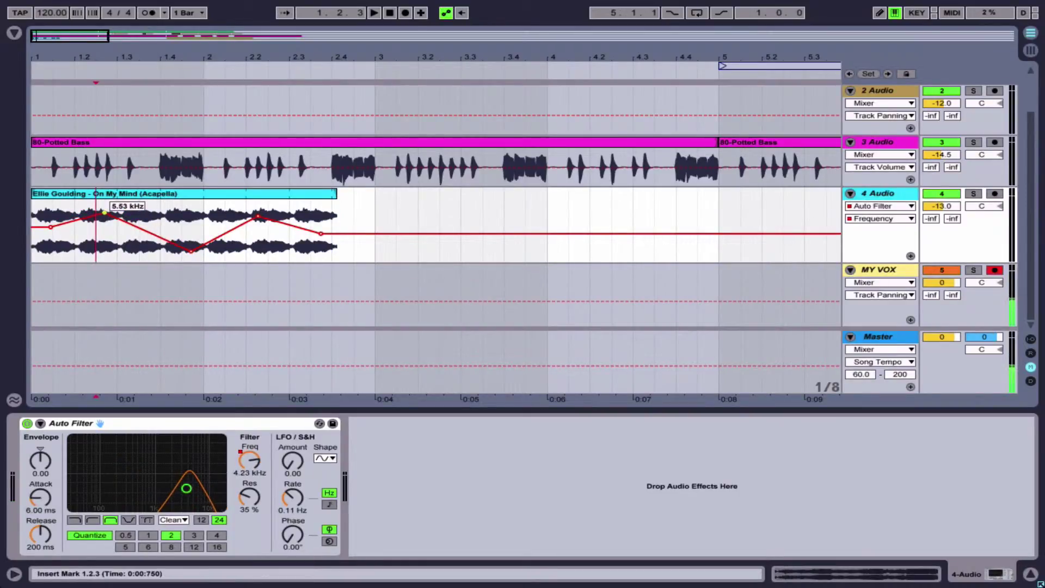
drag(189, 251, 190, 237)
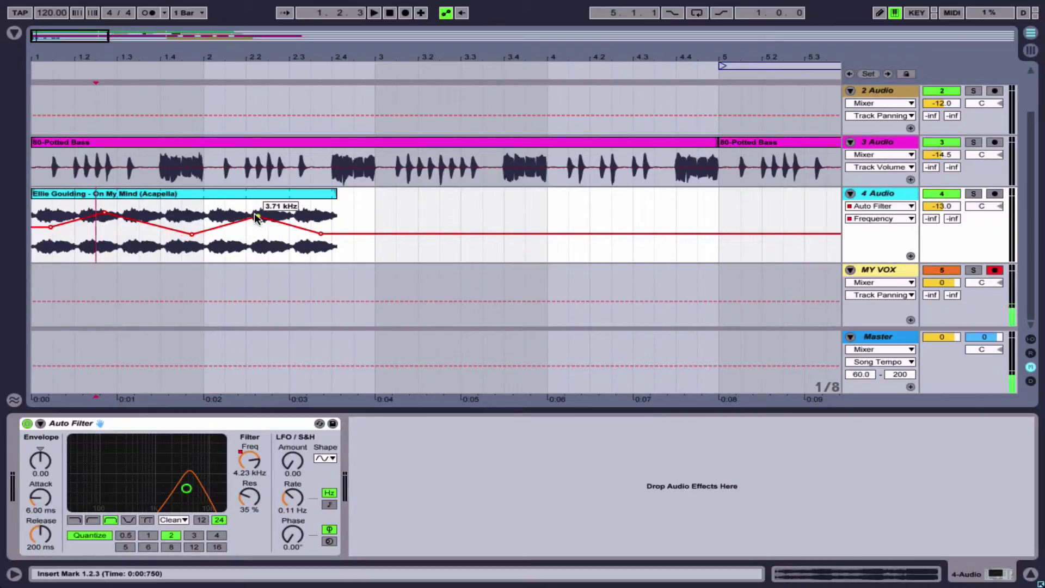
key(space)
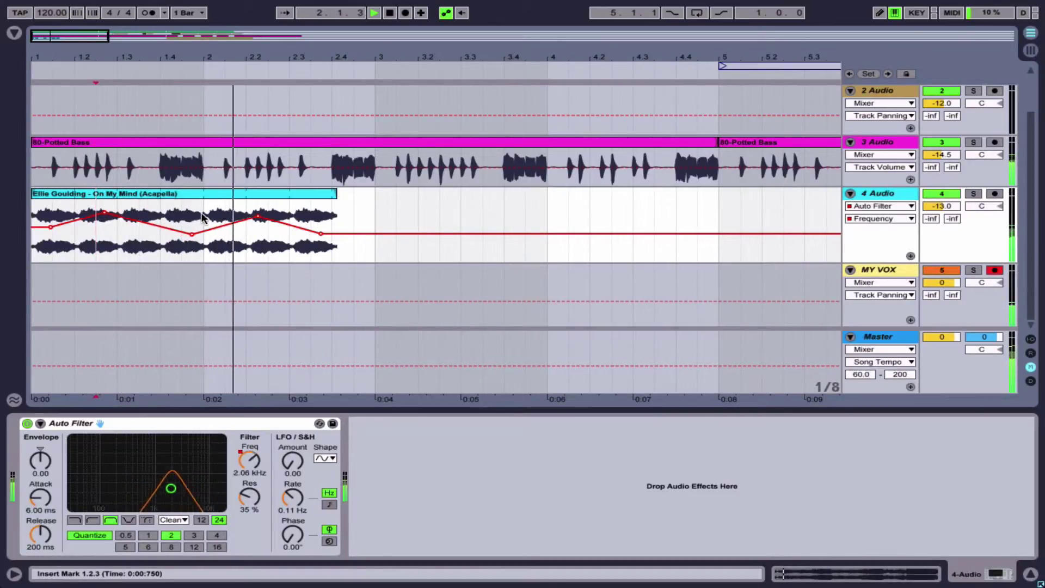
key(space)
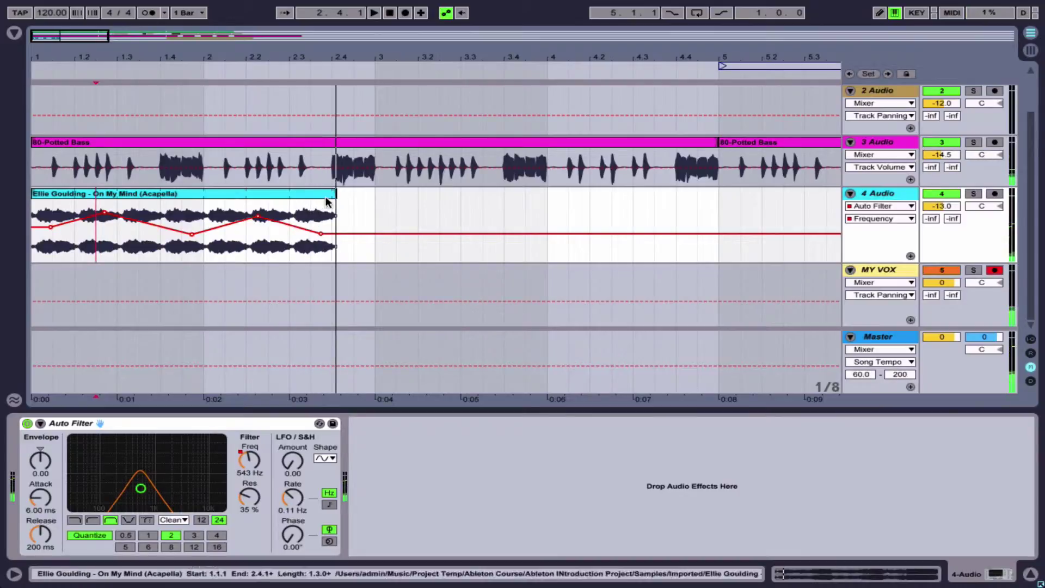
- Trim the acapella clip's end to 2.4.1 and move the filter Frequency automation into its own lane beneath 4 Audio
drag(332, 194, 327, 194)
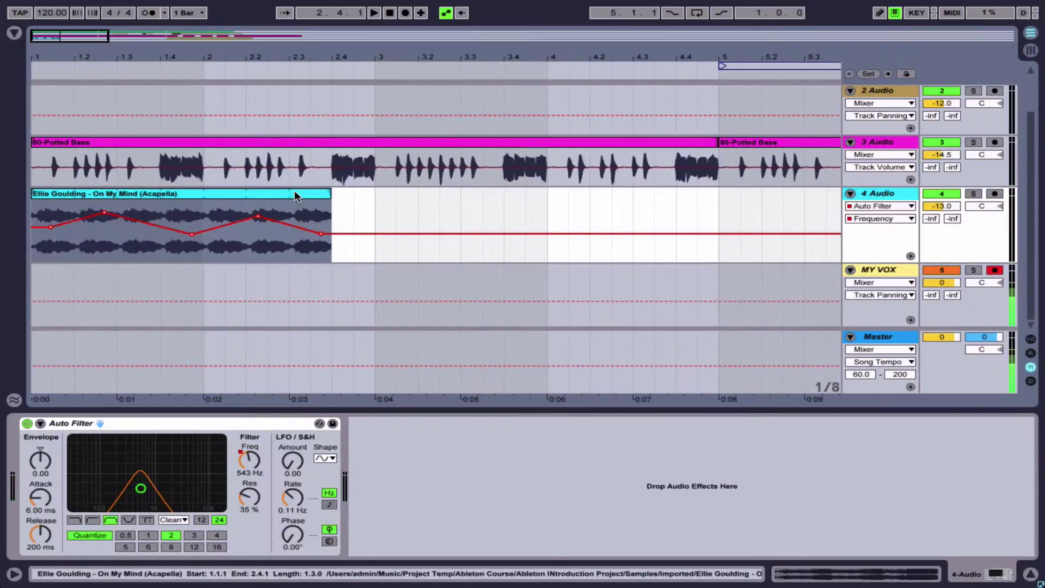
click(910, 256)
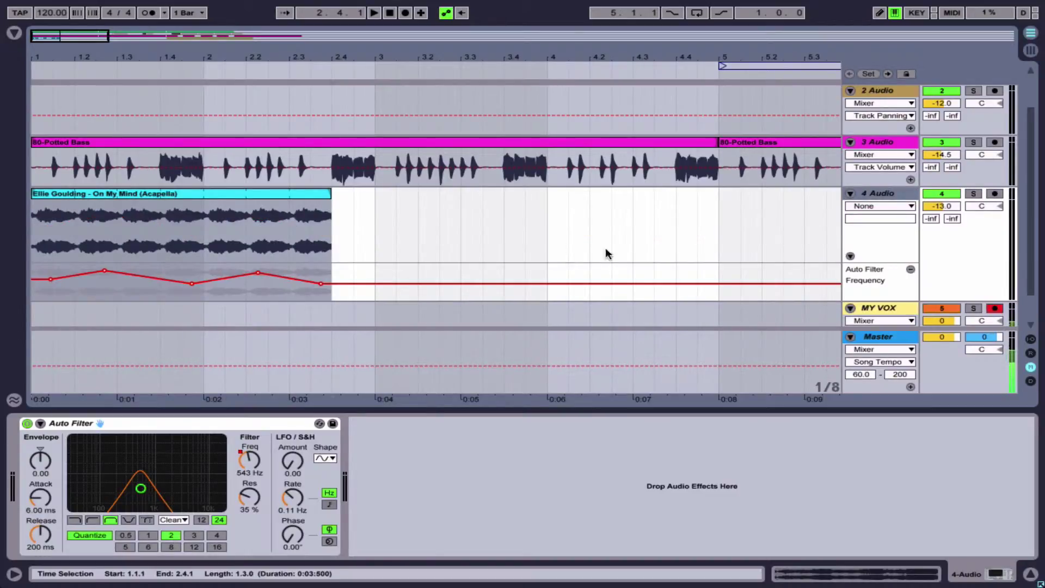
click(850, 255)
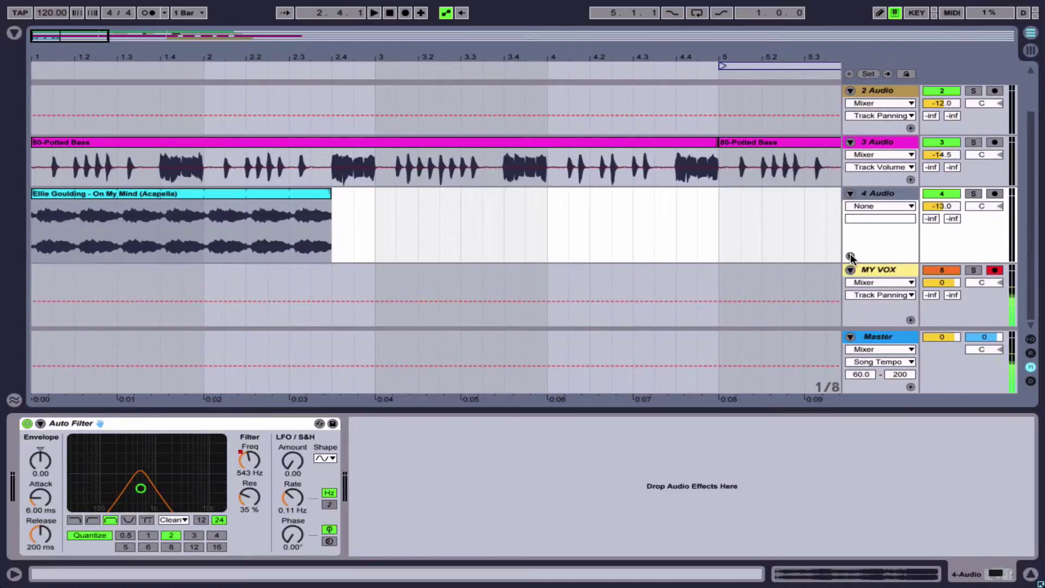
click(850, 255)
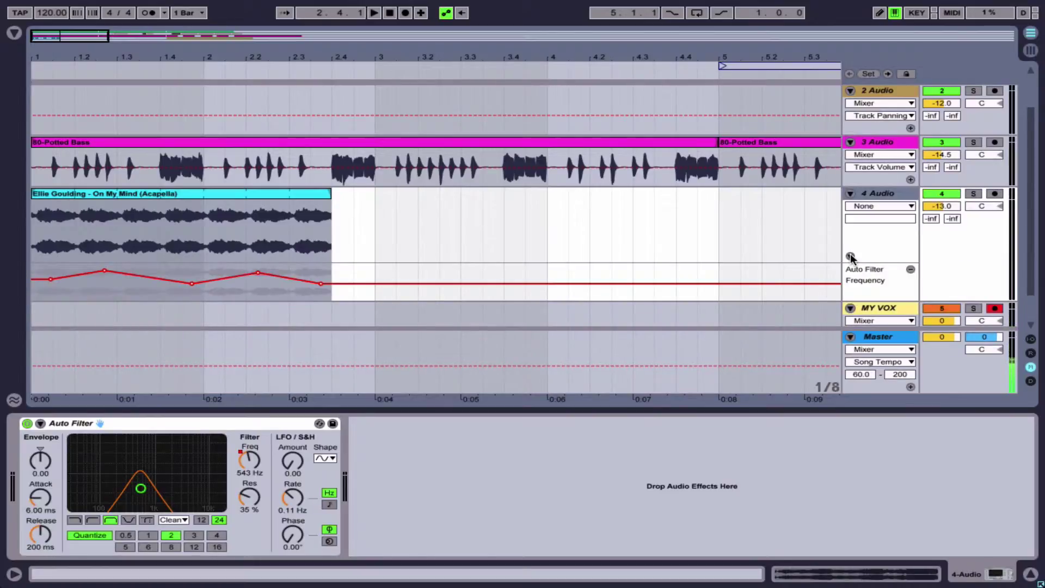
- Copy the filter Frequency automation from 1.1.1 to 2.4.1 and paste it into the Track Panning automation of 4 Audio
click(979, 207)
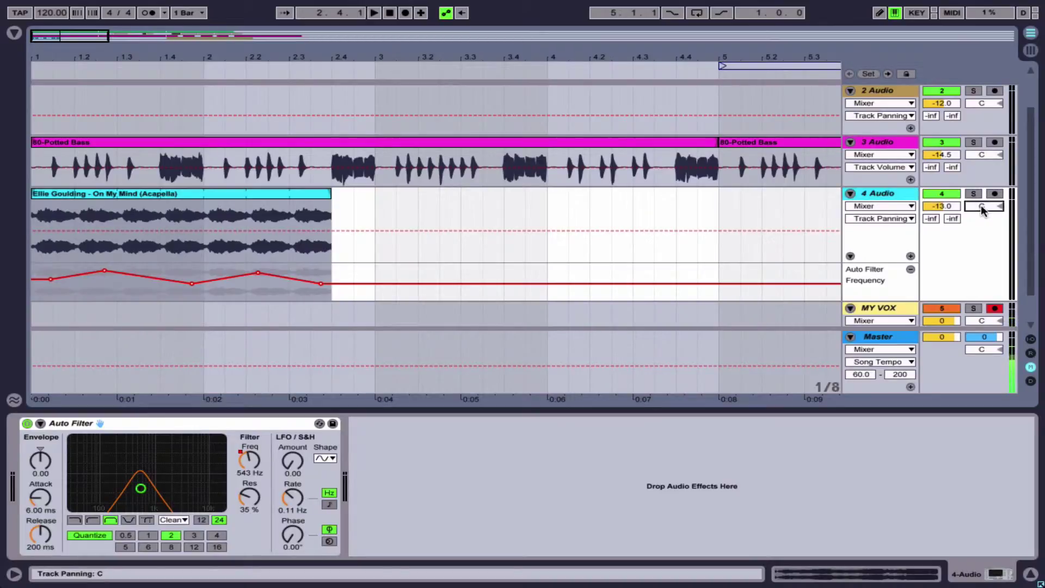
click(329, 280)
drag(320, 278, 22, 270)
drag(30, 234, 341, 244)
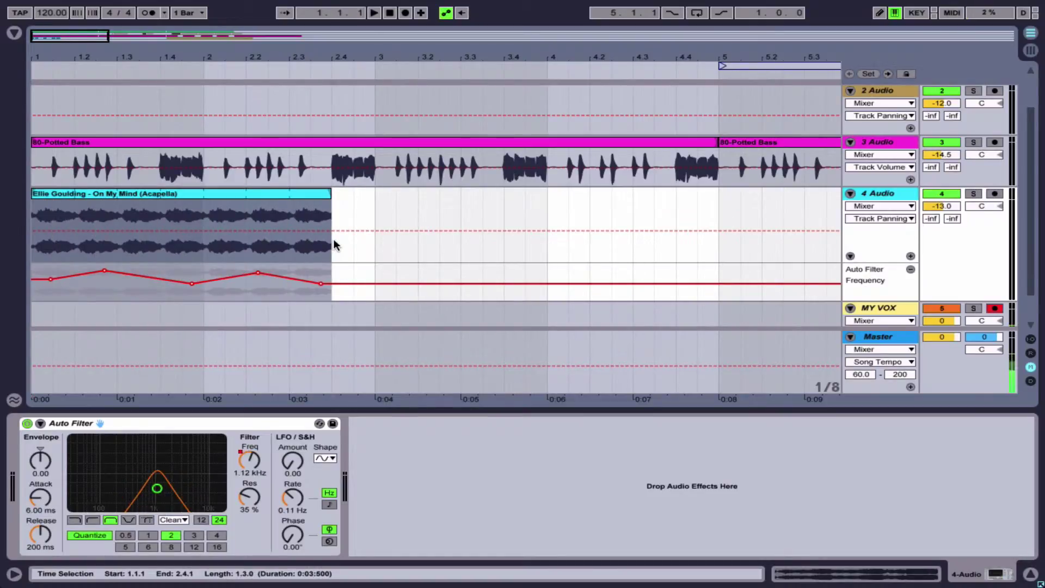
key(ctrl+v)
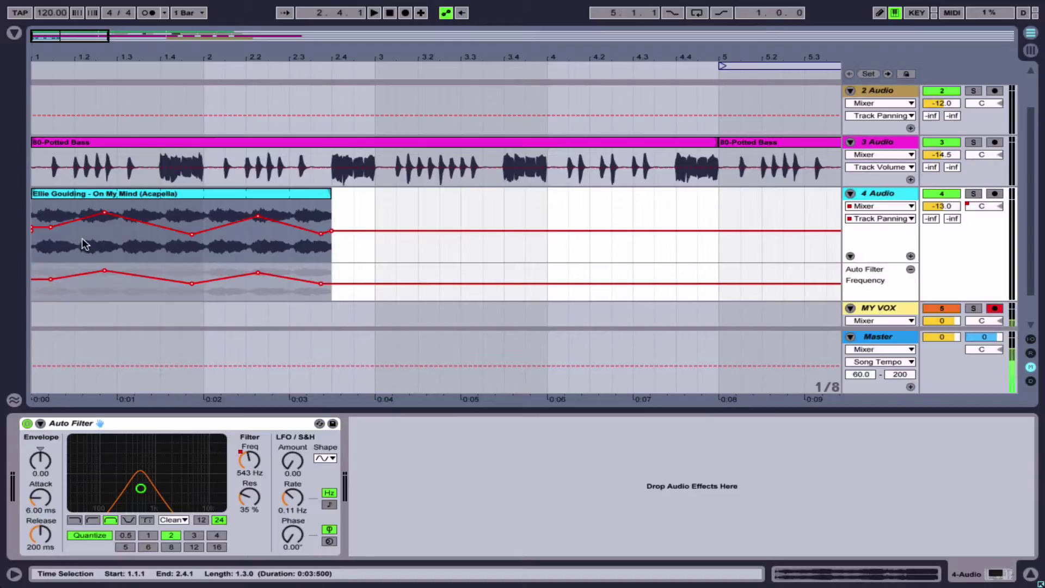
- Remove the extra panning breakpoint at the start of the acapella clip and play back the pasted automation
click(34, 229)
click(31, 226)
key(space)
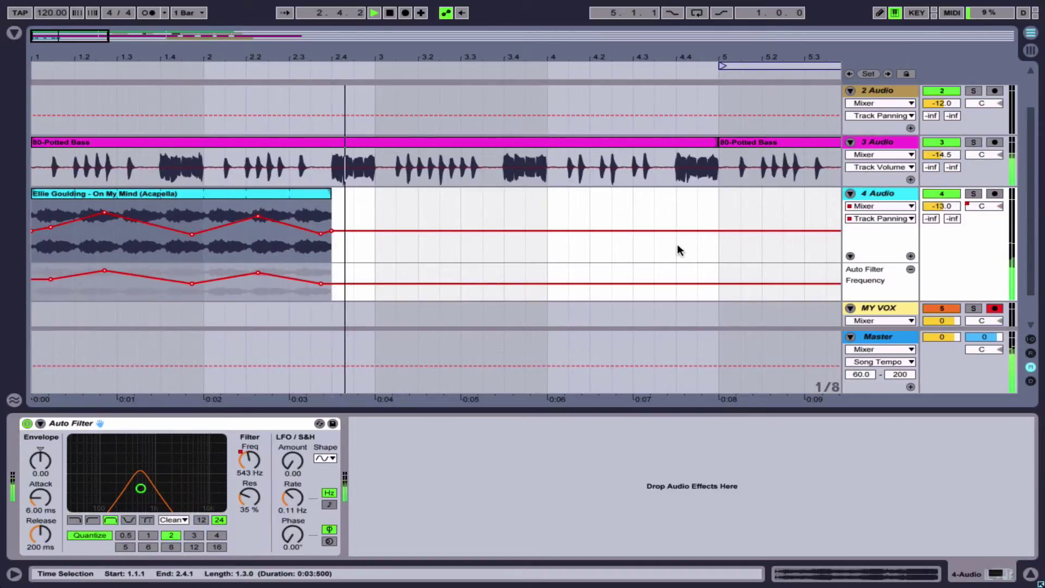
key(space)
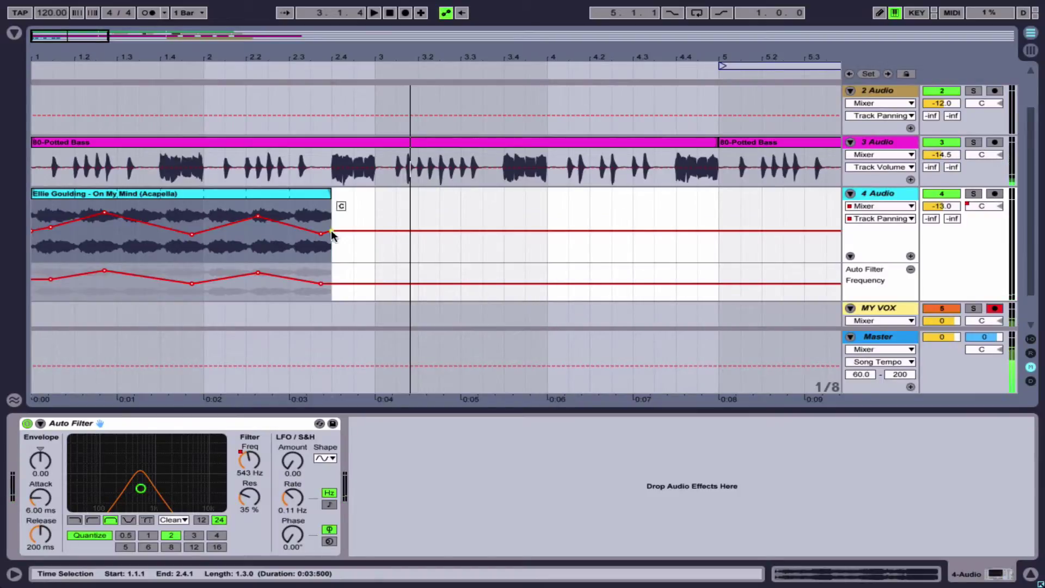
- Widen the panning swings on 4 Audio: lower the dip before bar 2, set the last low to 25L and the peaks to 43R and 38R
click(201, 242)
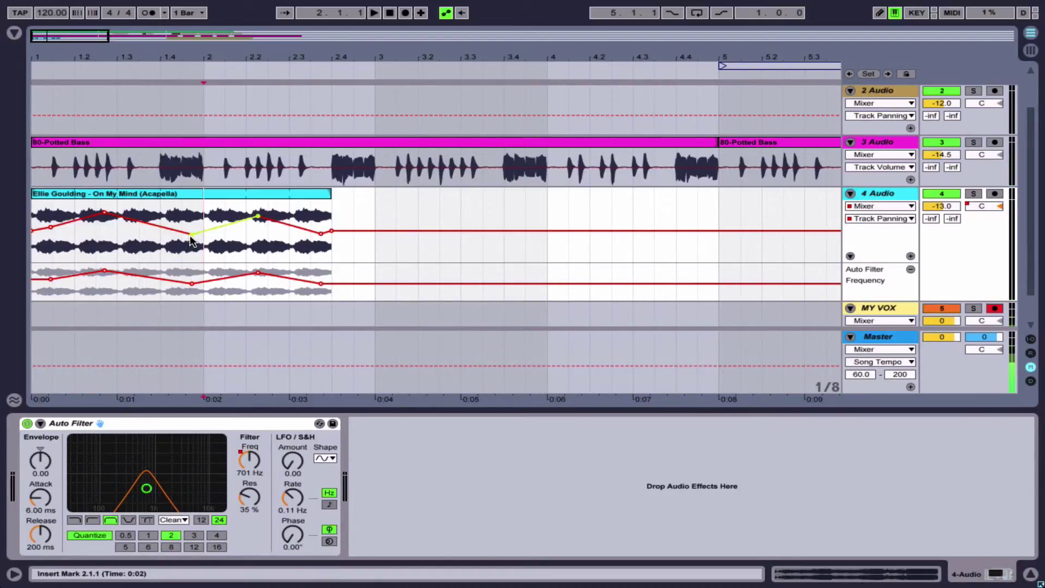
drag(191, 235, 192, 244)
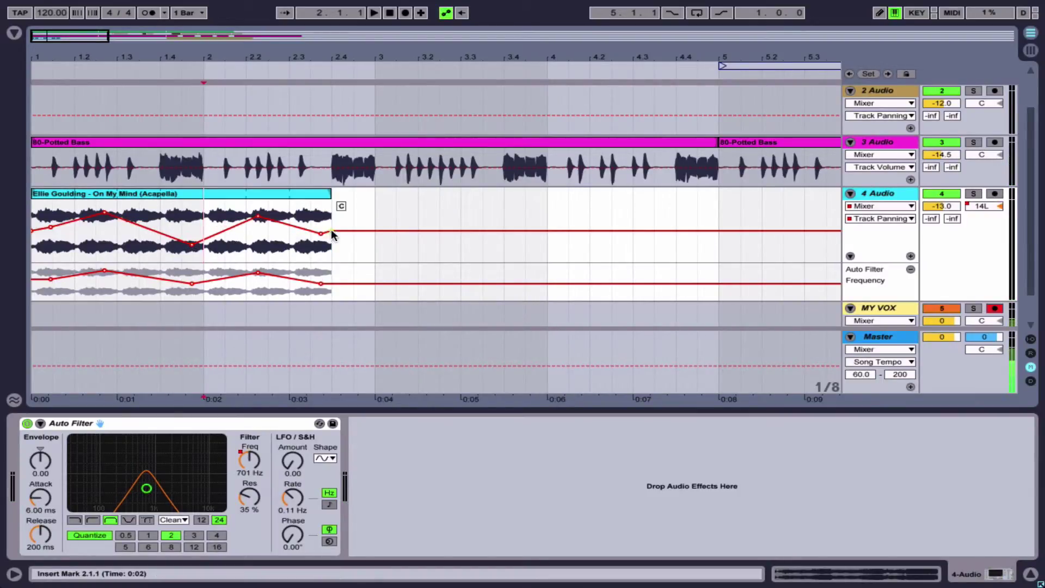
drag(319, 234, 320, 247)
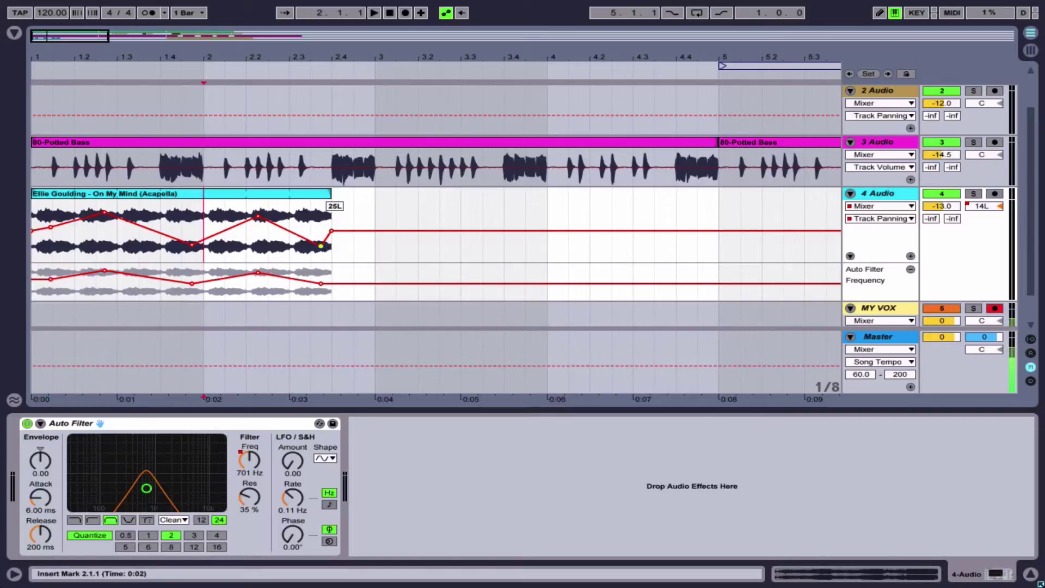
drag(261, 215, 259, 208)
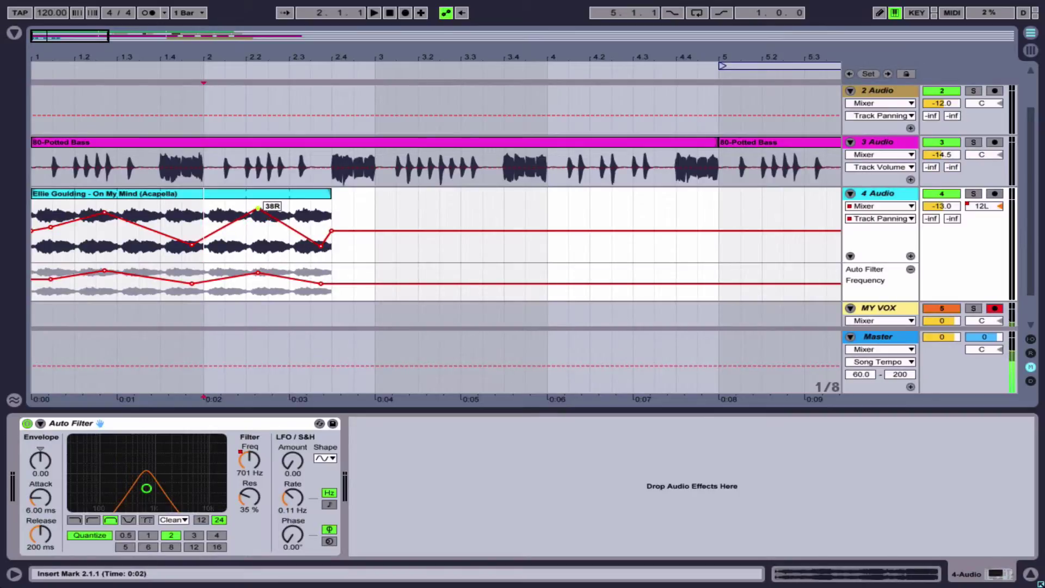
drag(104, 211, 104, 206)
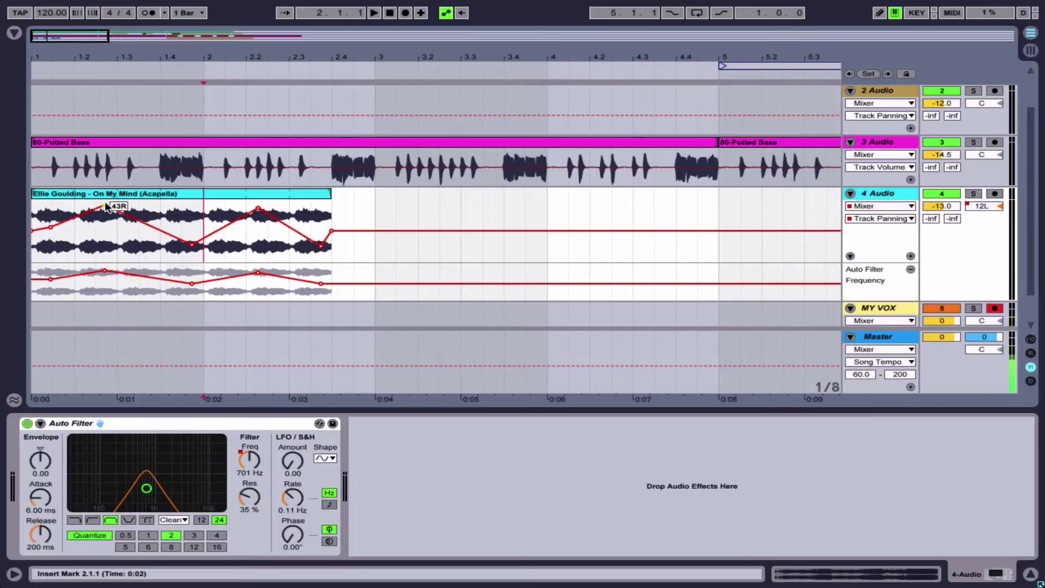
- Play back the acapella clip on 4 Audio from its start to hear the adjusted panning
key(space)
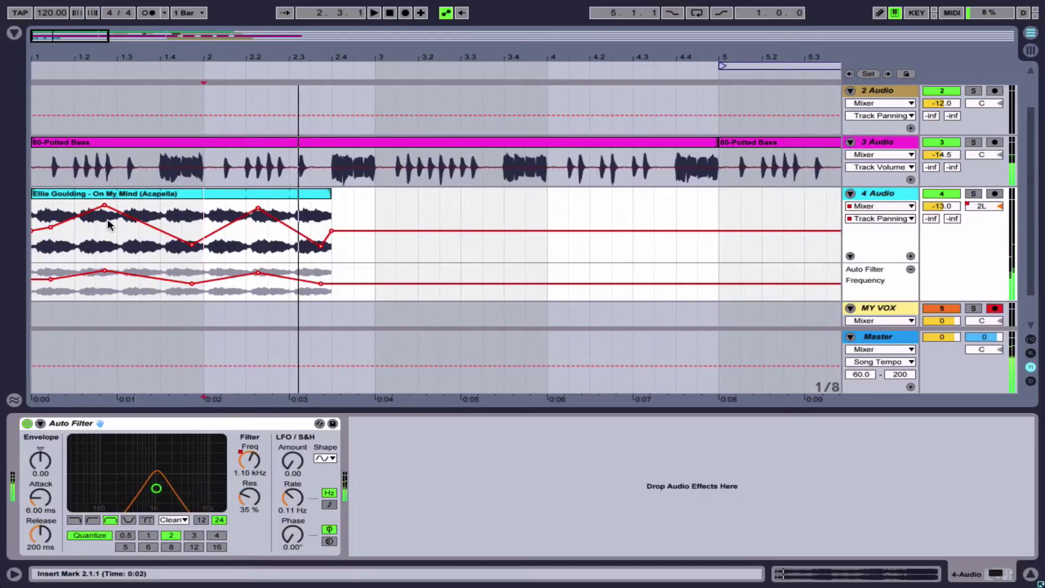
click(65, 193)
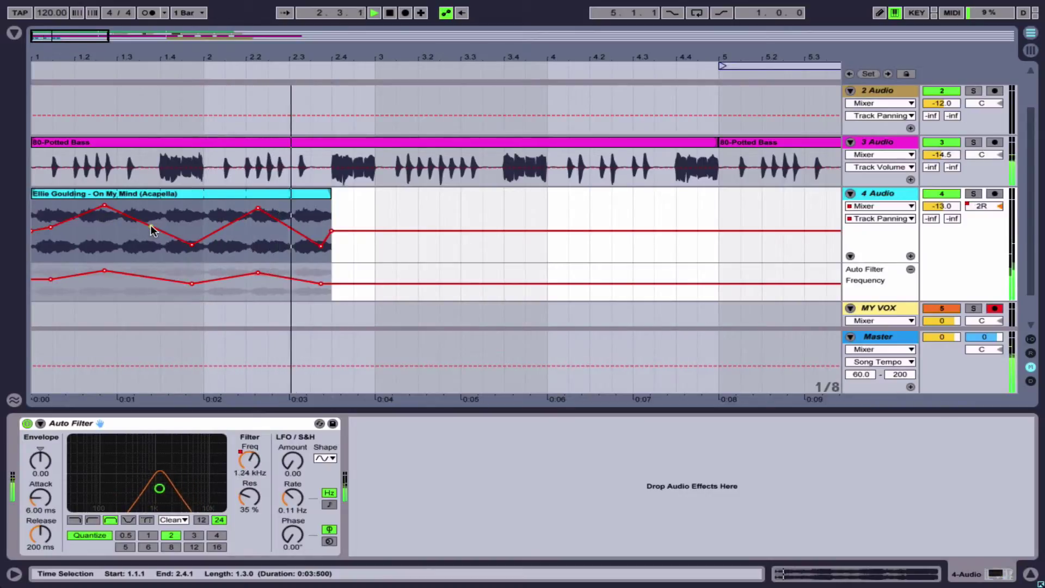
key(space)
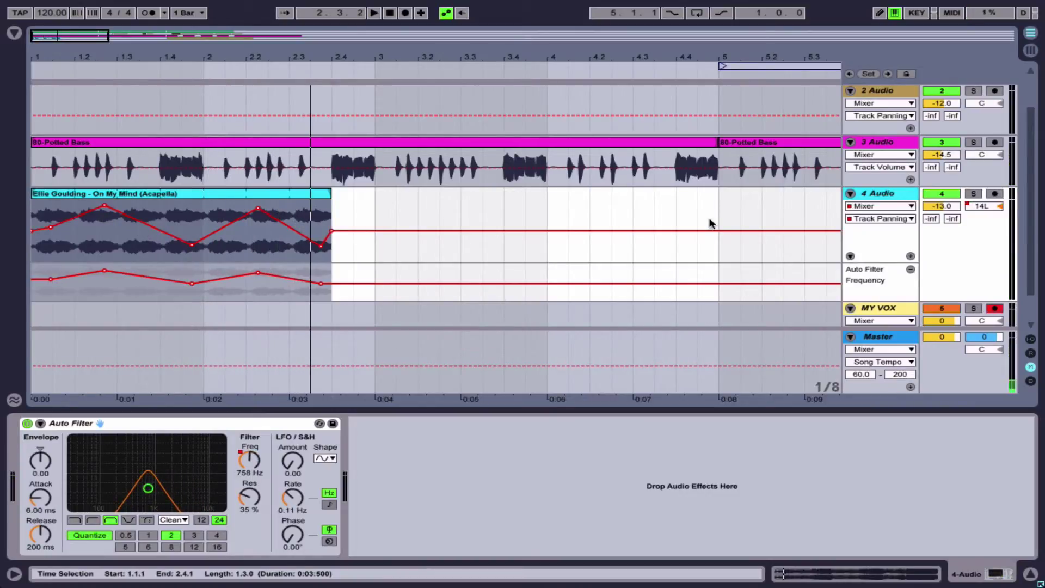
- Move the Track Panning automation of 4 Audio into its own lane and fold away the track's extra automation lanes
click(910, 256)
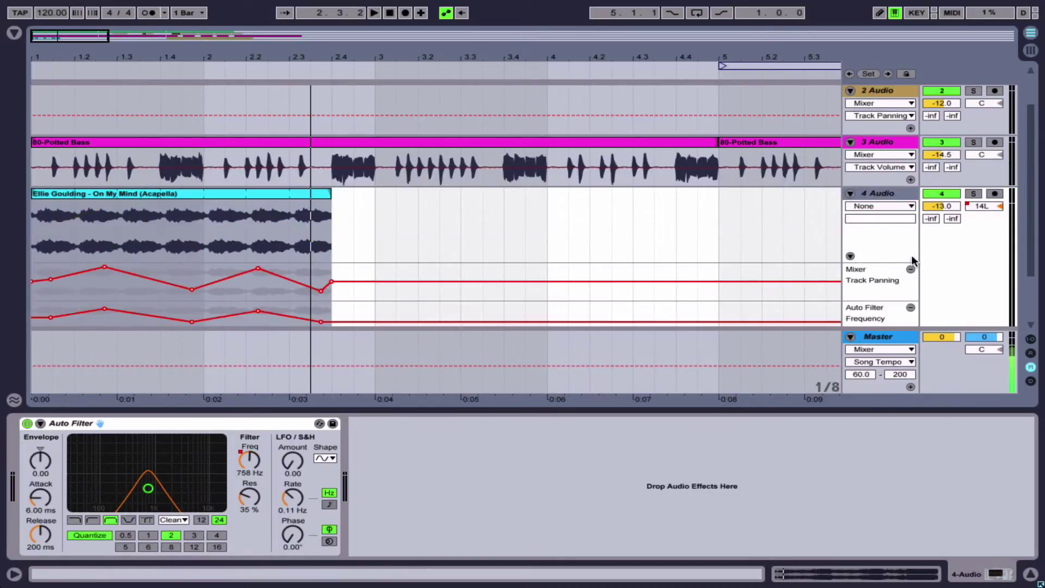
click(850, 256)
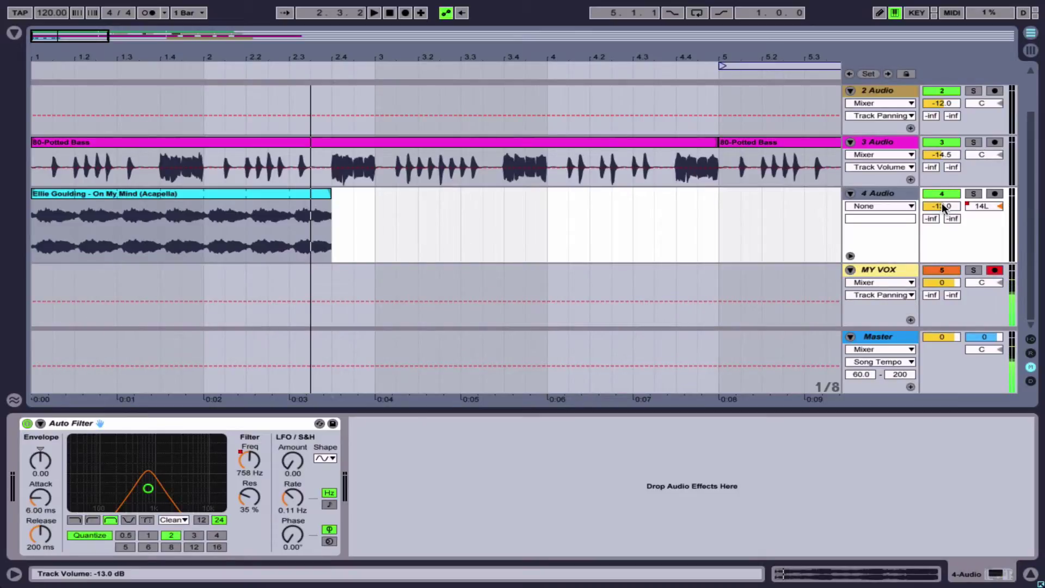
- Show the panning and then the Auto Filter Frequency automation on the 4 Audio clip, and check the separate lanes before folding them
click(985, 206)
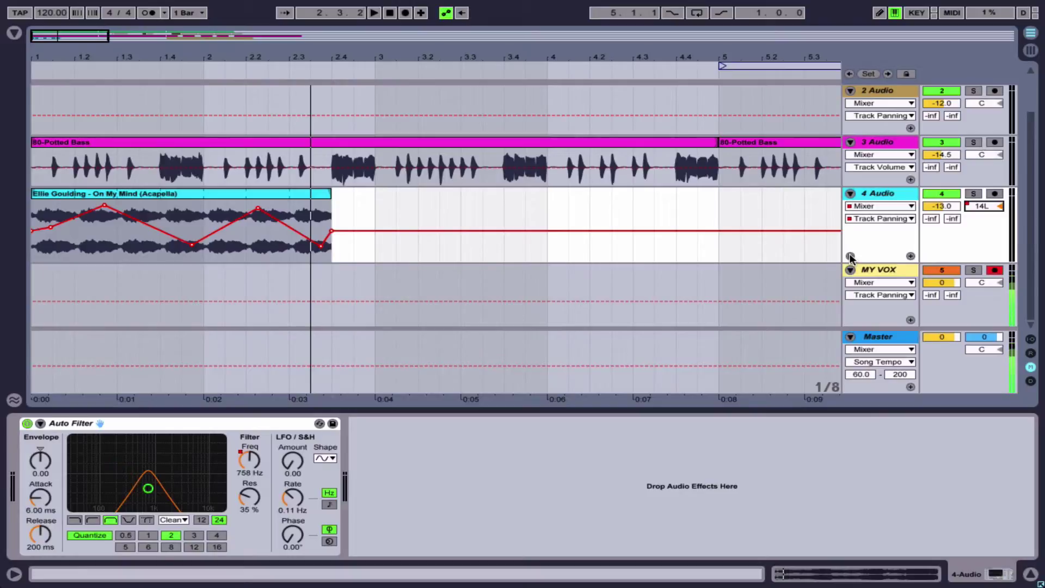
click(254, 466)
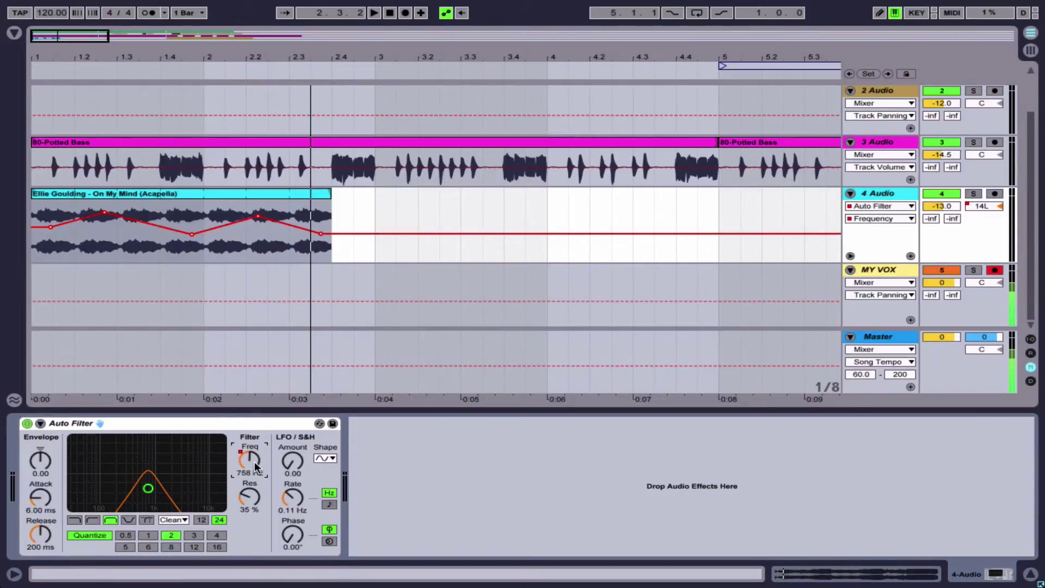
click(850, 256)
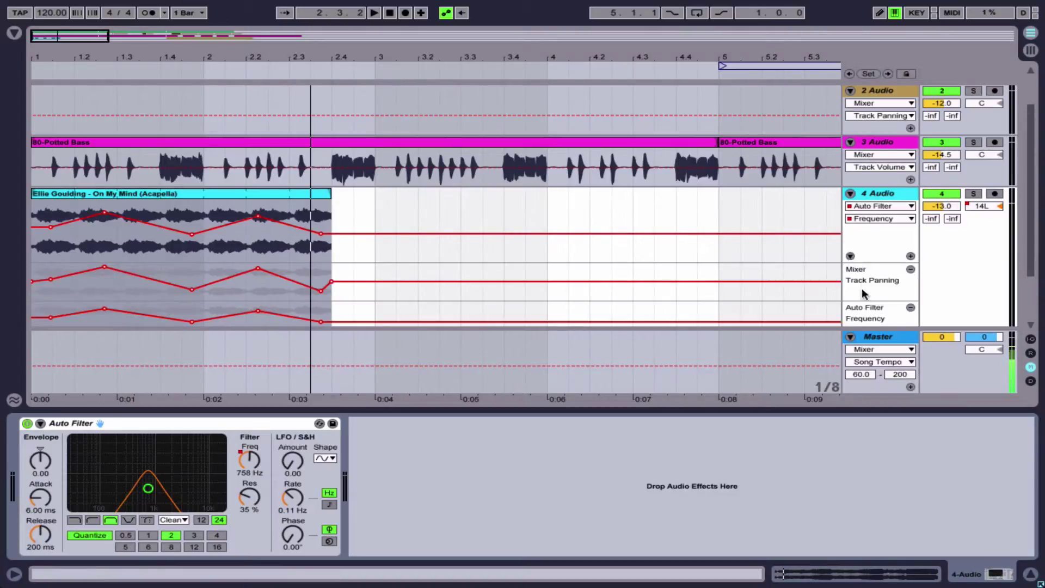
scroll(869, 276, down, 3)
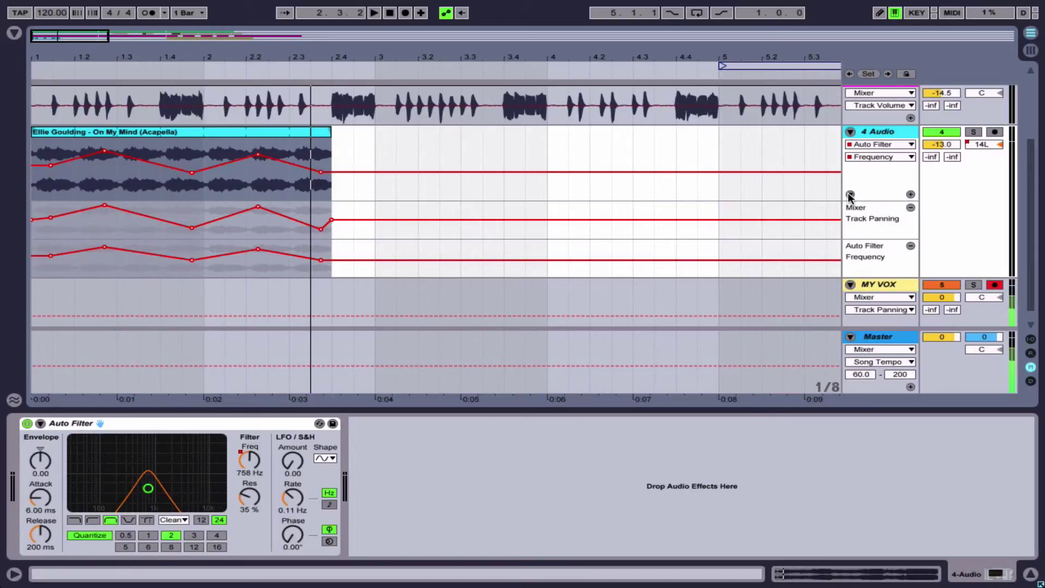
click(850, 194)
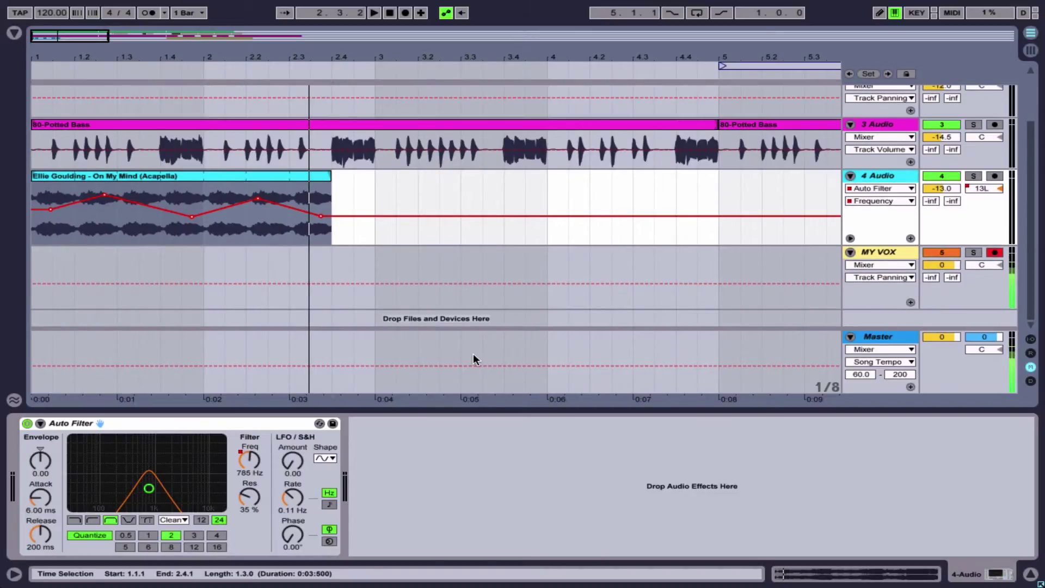
- Choose Mixer and Song Tempo as the Master's automation and ramp the tempo from bar 3 down to 110.26 at bar 5
click(893, 336)
click(884, 349)
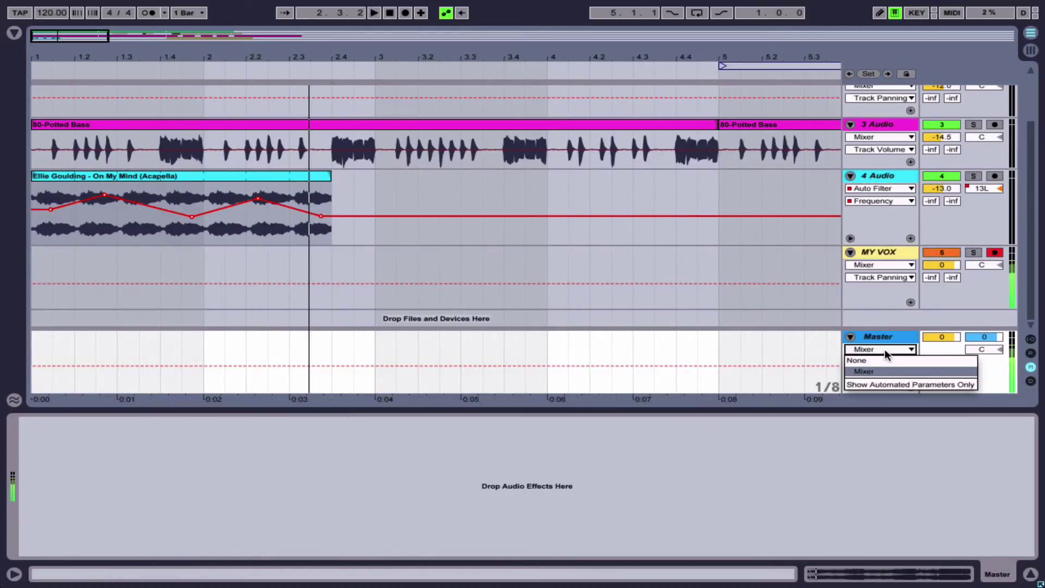
click(880, 368)
click(896, 361)
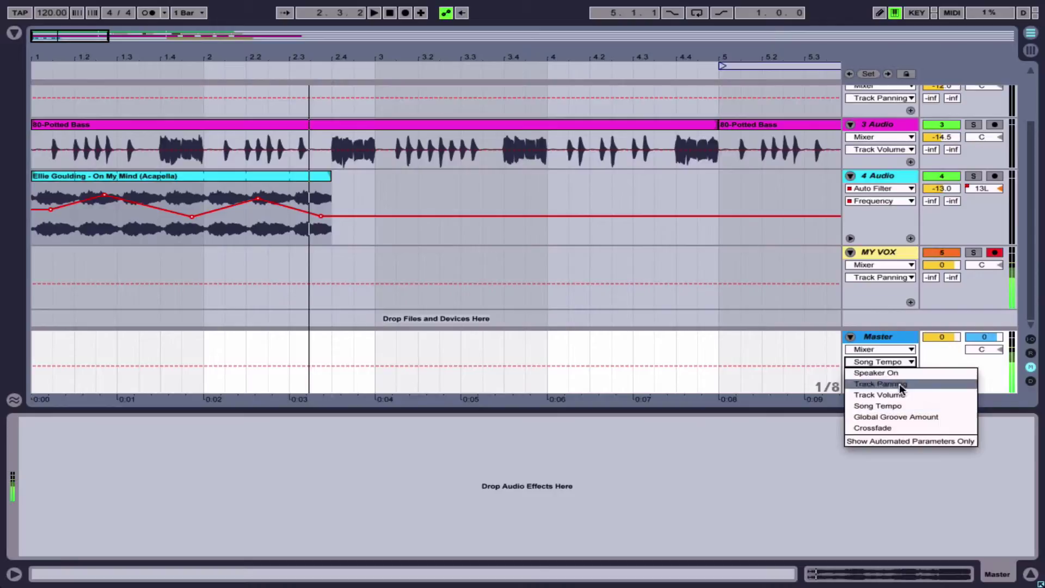
click(901, 404)
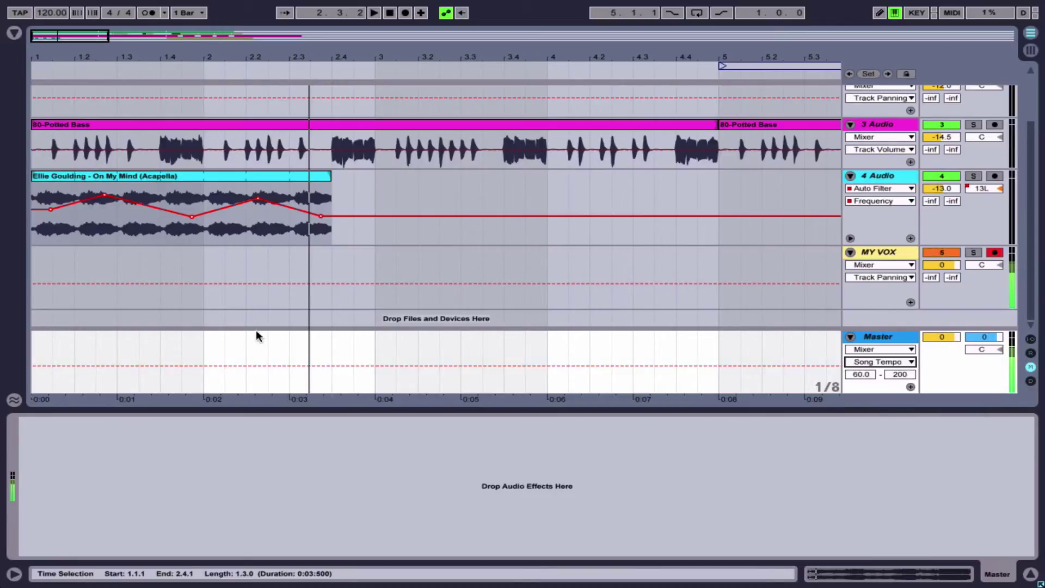
click(375, 364)
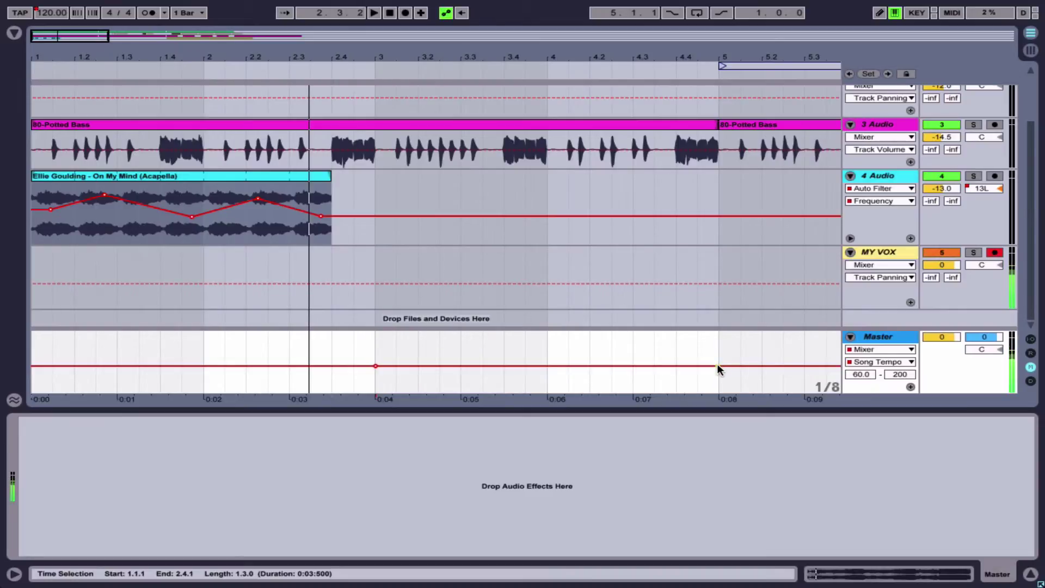
drag(717, 363, 717, 370)
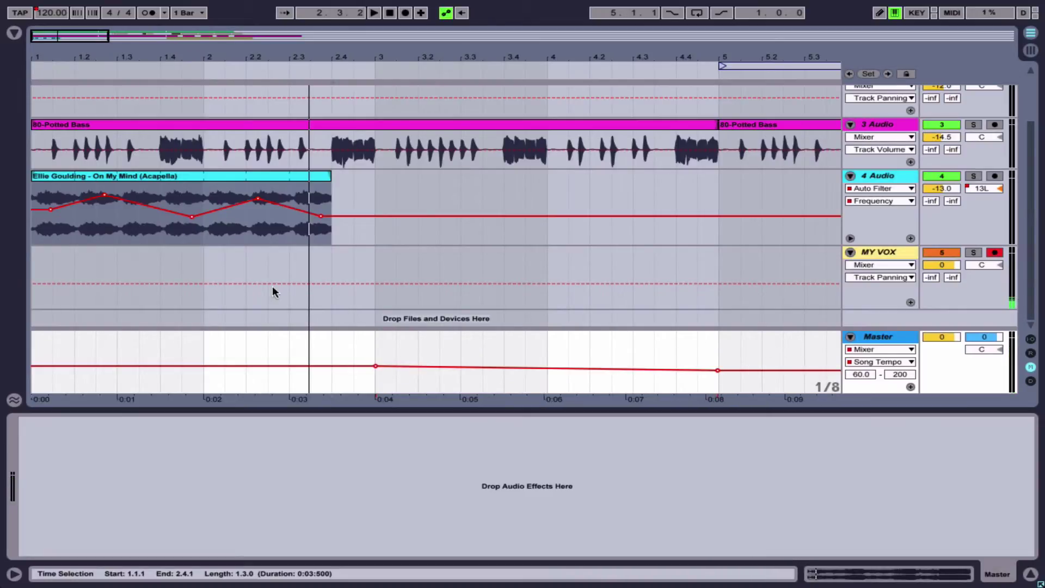
- Play the arrangement from the start of the acapella clip past bar 5 to hear the tempo ramp
click(110, 175)
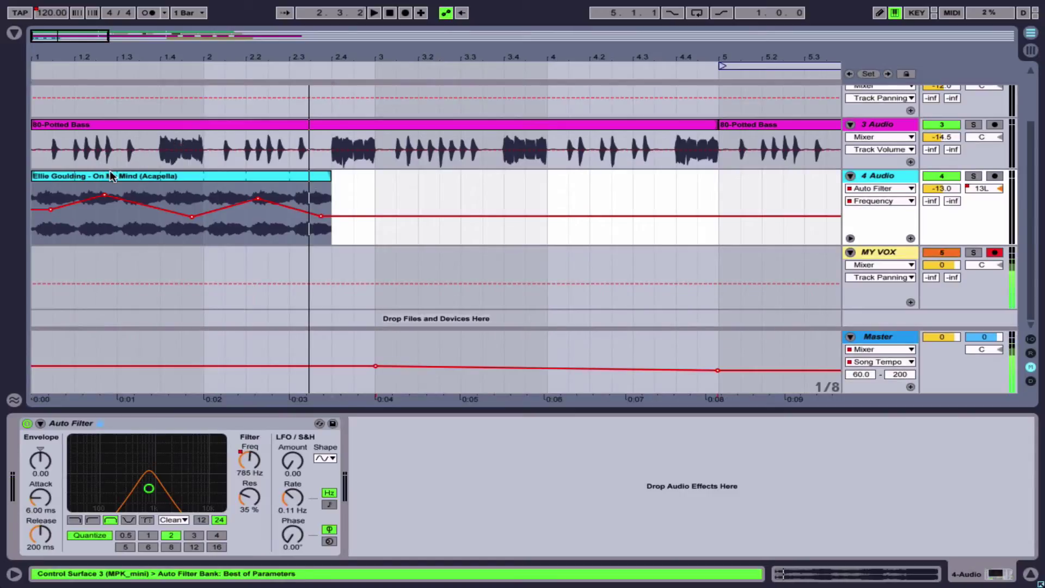
key(space)
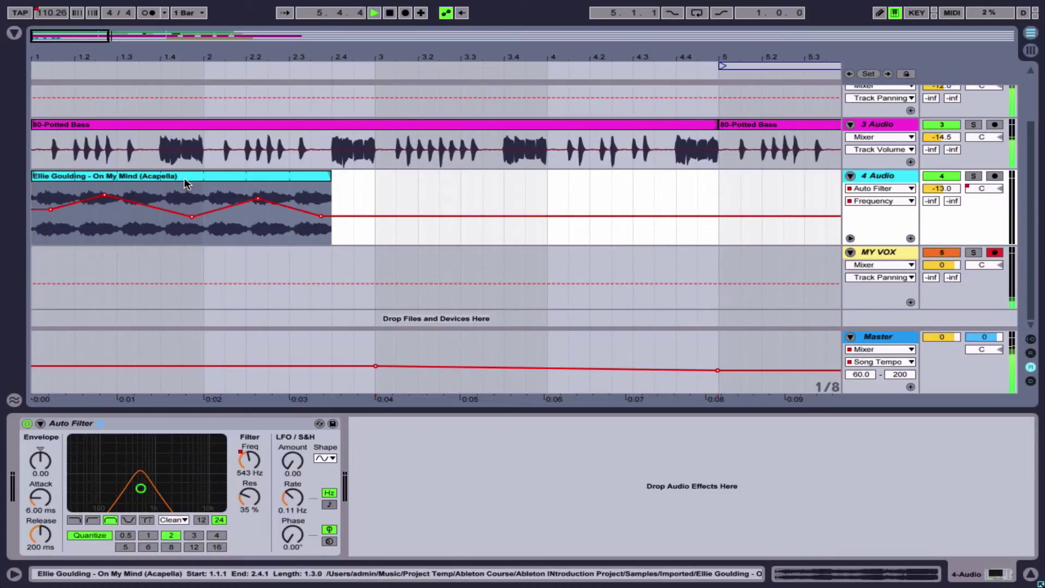
key(space)
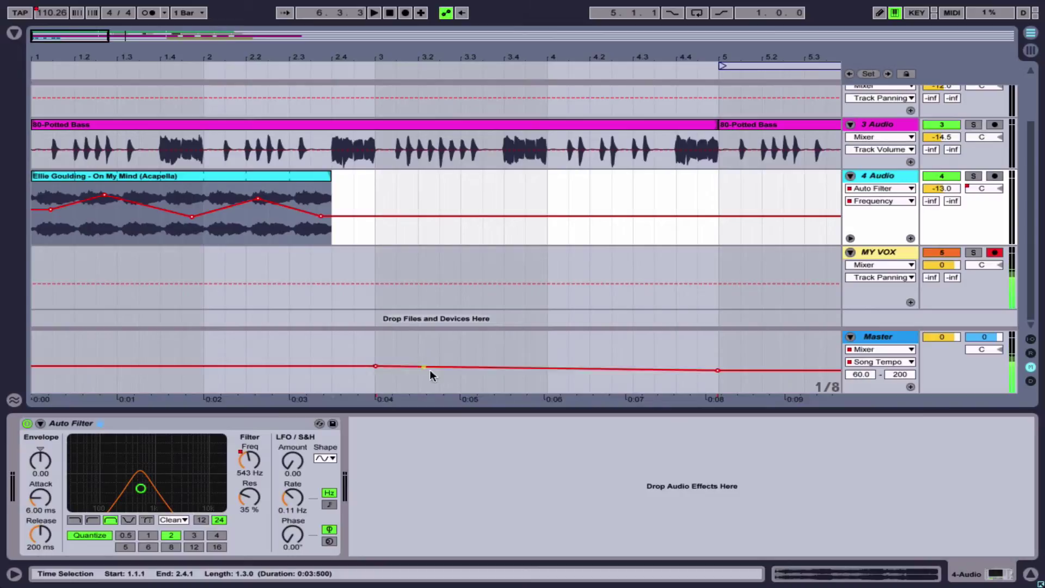
- Replace the tempo ramp with a sudden drop to 98 at bar 3, enlarging the Master track for precision, and play it back
click(717, 370)
drag(384, 365, 384, 376)
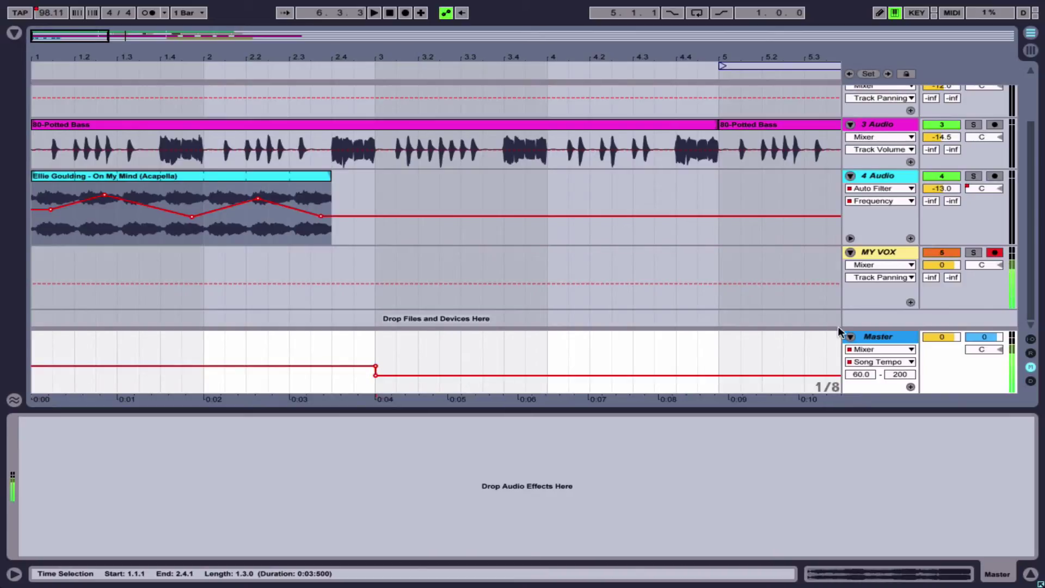
drag(847, 330, 849, 231)
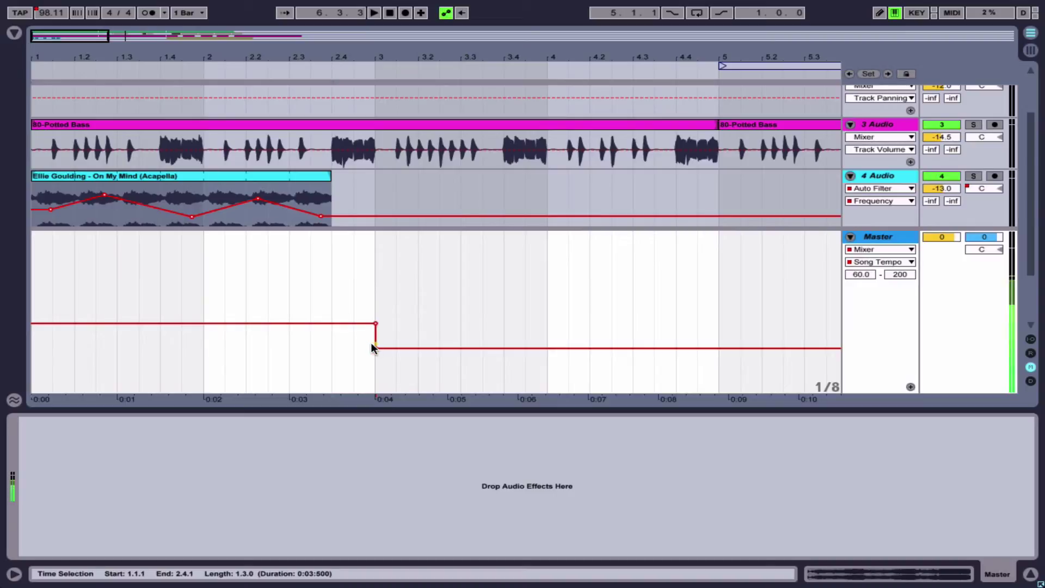
mouse_move(375, 347)
drag(376, 348, 376, 347)
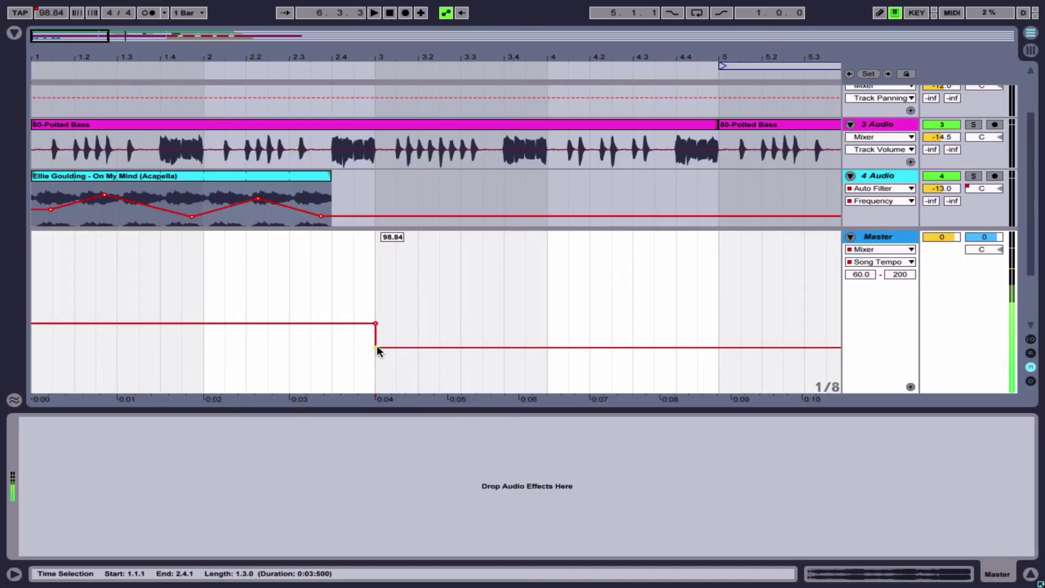
drag(377, 345, 376, 349)
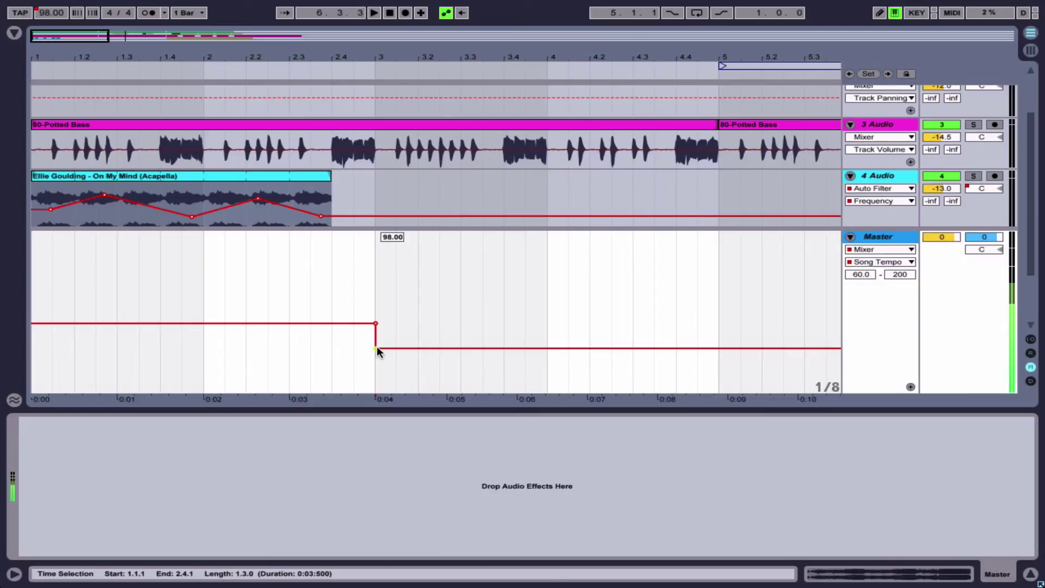
key(space)
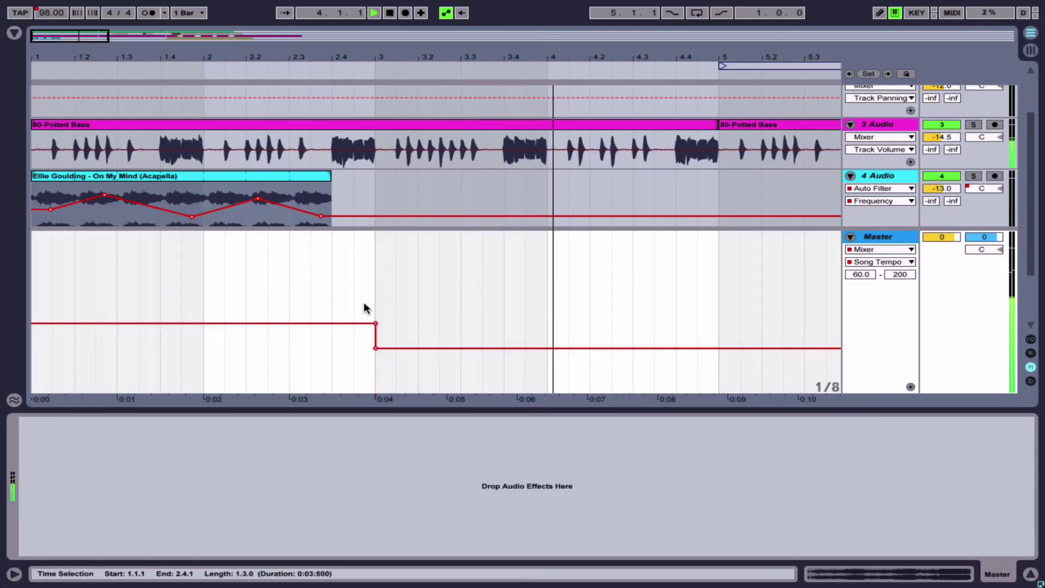
key(space)
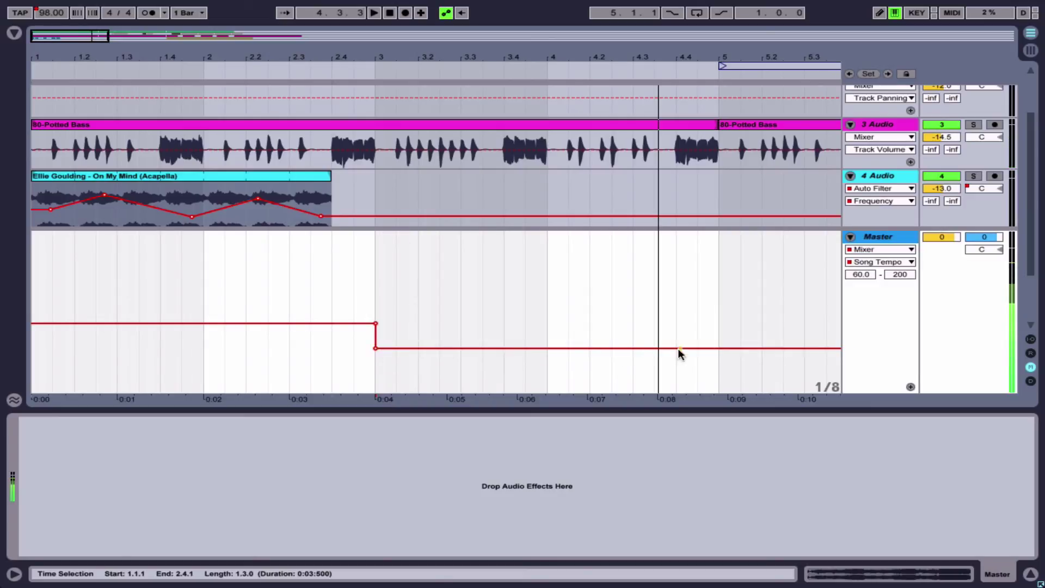
- Raise the tempo at bar 3 back to 120, delete the Song Tempo automation and reduce the Master track's height
mouse_move(377, 347)
drag(374, 347, 373, 323)
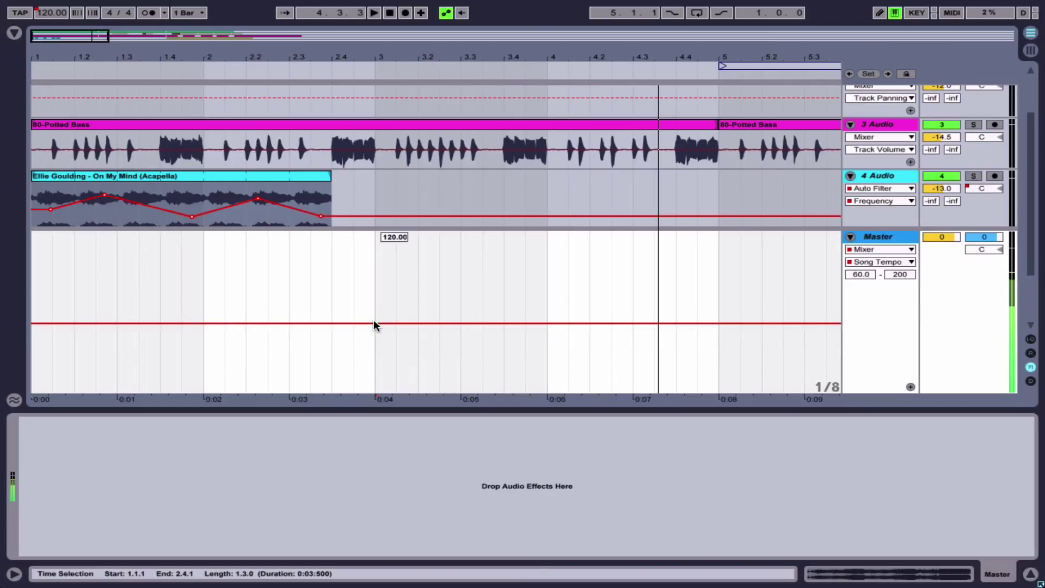
key(Delete)
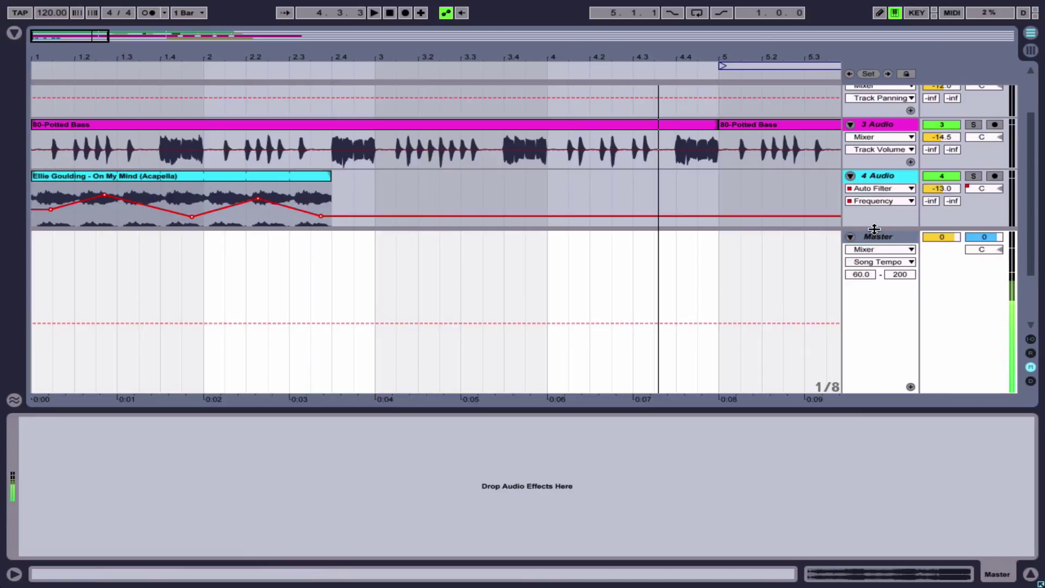
drag(874, 229, 893, 316)
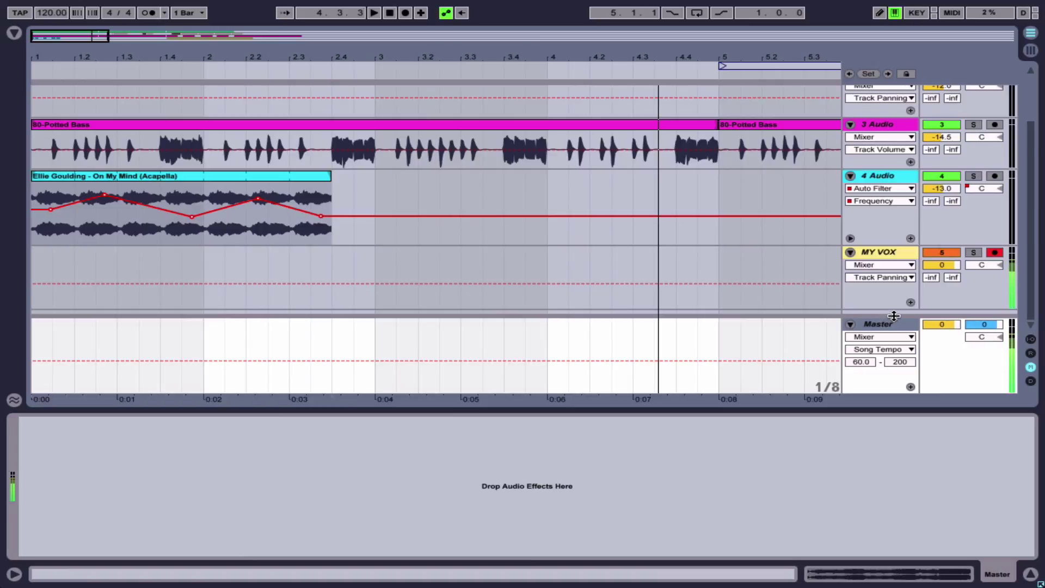